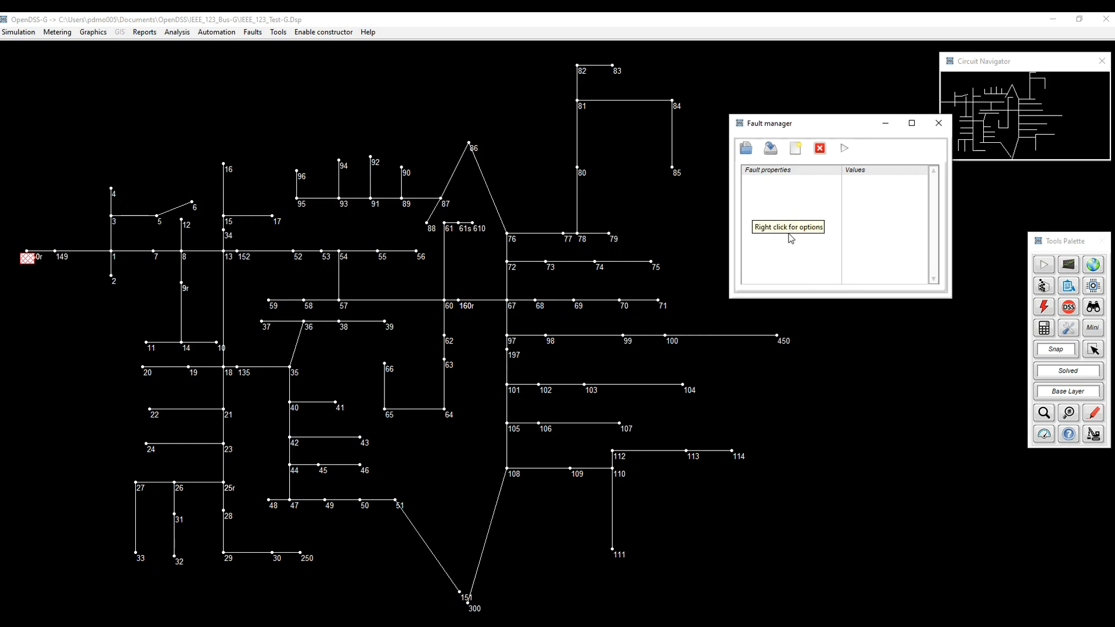
{"action": "right_click", "coordinate": [798, 203]}
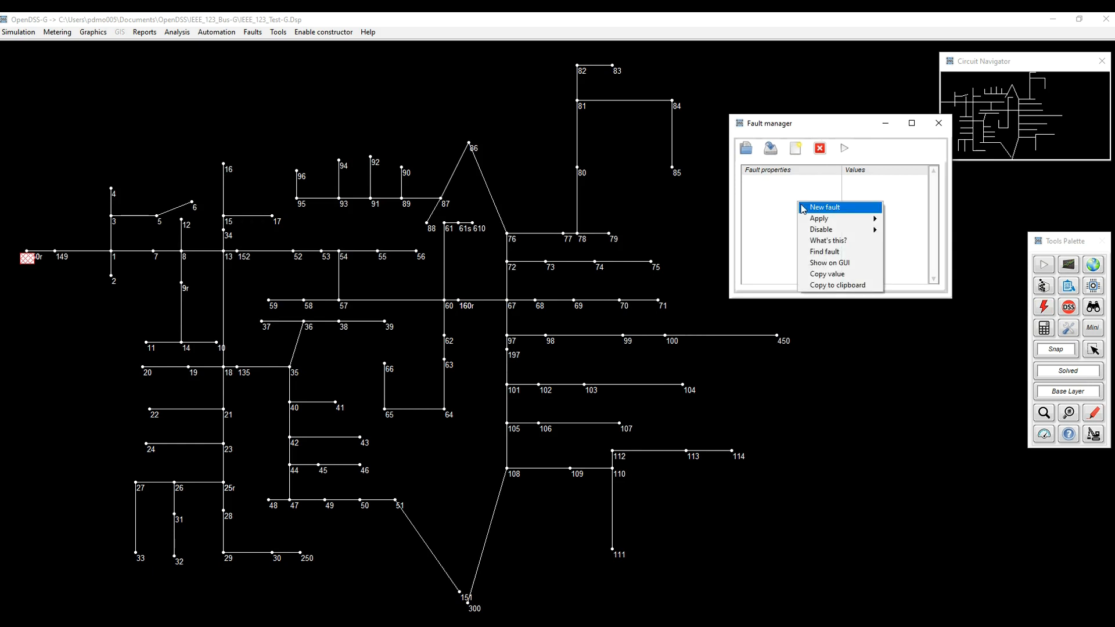
{"action": "mouse_move", "coordinate": [819, 222]}
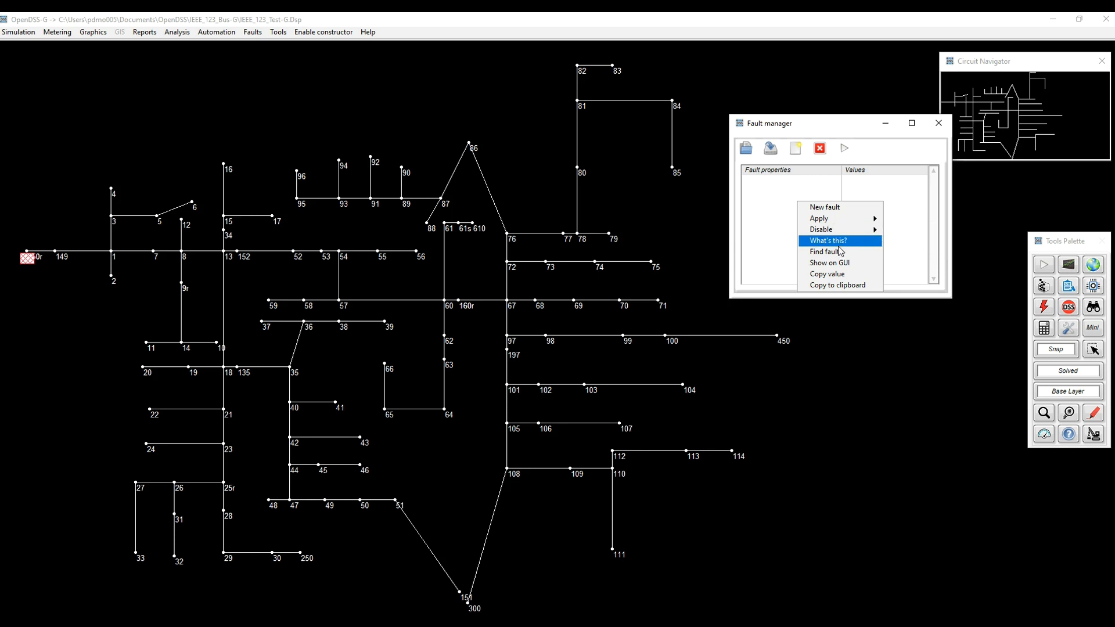
{"action": "left_click", "coordinate": [770, 219]}
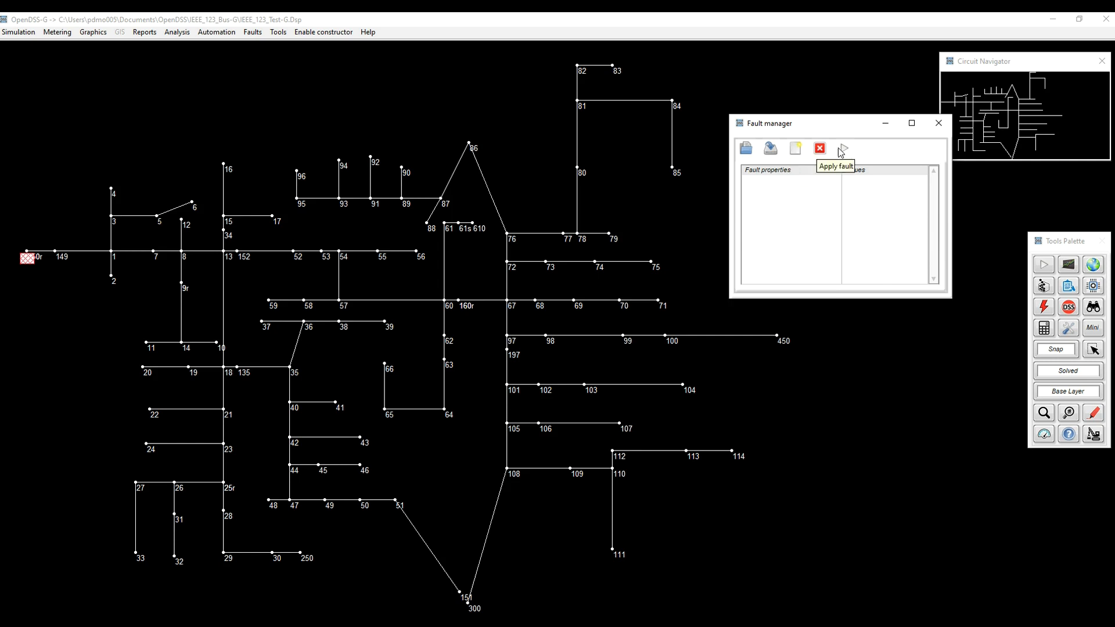
Create a new fault named myFault_01 in the Fault manager.
{"action": "right_click", "coordinate": [778, 206]}
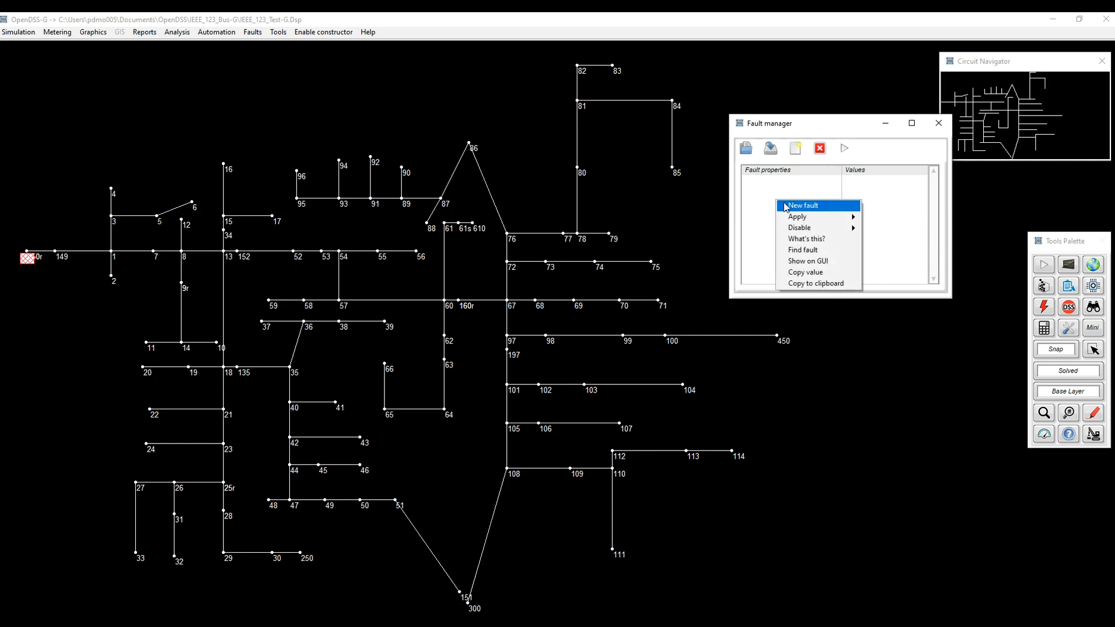
{"action": "left_click", "coordinate": [804, 206]}
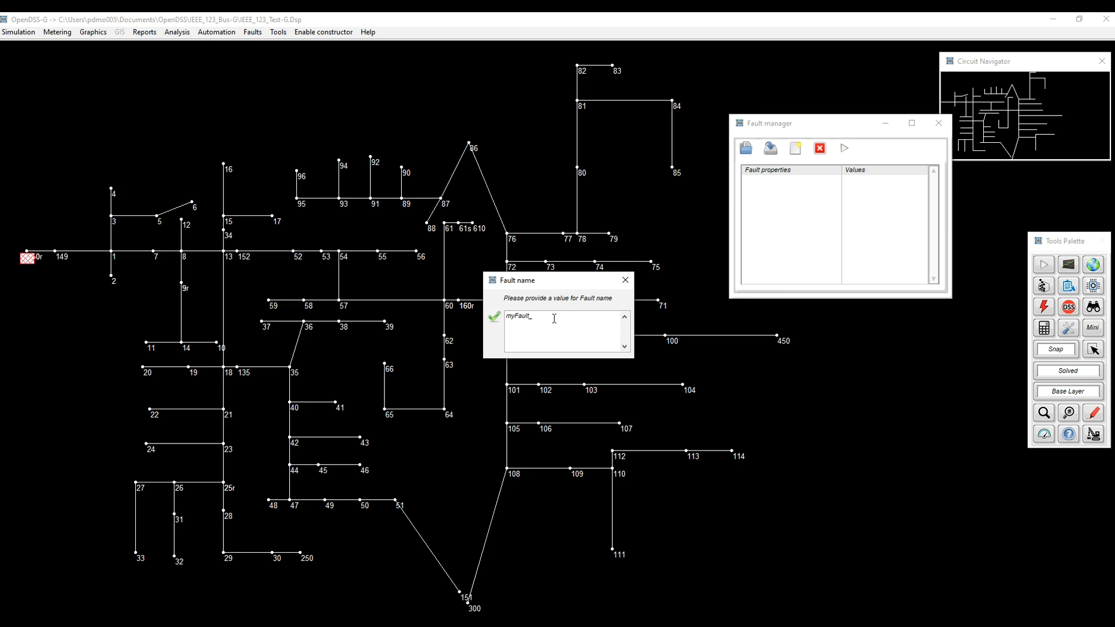
{"action": "left_click", "coordinate": [494, 317]}
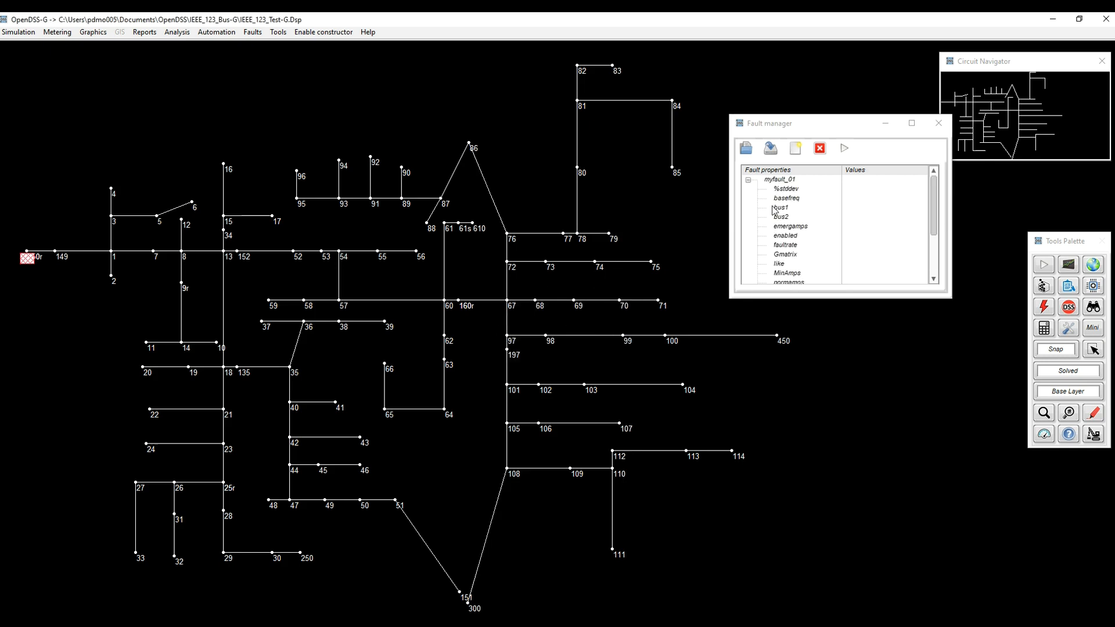
Read the help descriptions of the fault's basefreq and enabled properties.
{"action": "scroll", "coordinate": [787, 259], "scroll_direction": "down", "scroll_amount": 1}
{"action": "scroll", "coordinate": [787, 259], "scroll_direction": "down", "scroll_amount": 2}
{"action": "scroll", "coordinate": [788, 259], "scroll_direction": "up", "scroll_amount": 3}
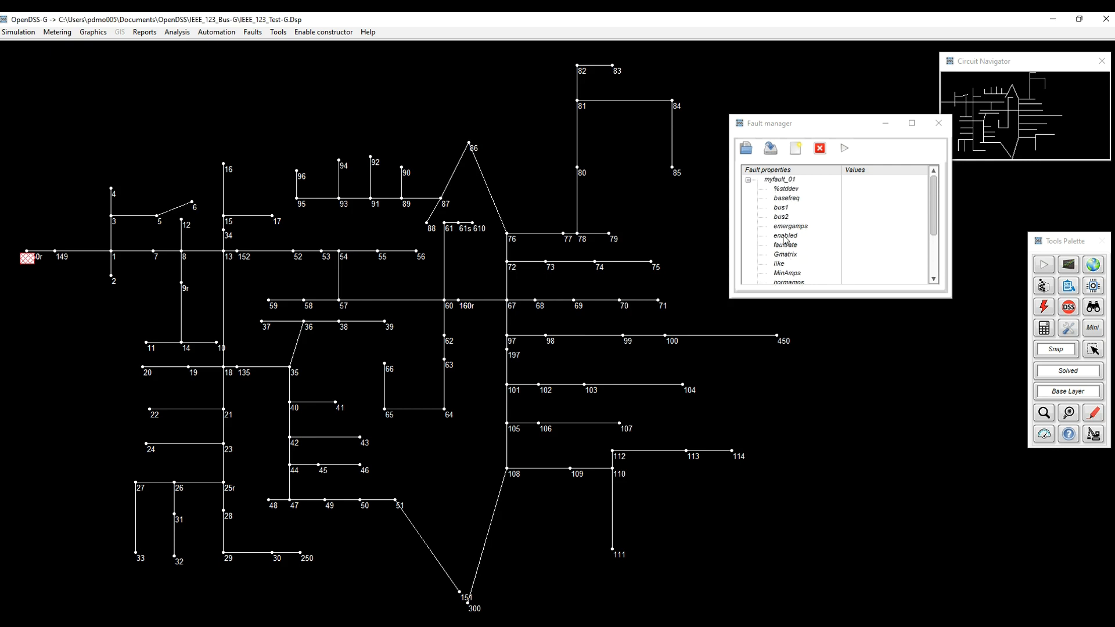
{"action": "left_click", "coordinate": [784, 200]}
{"action": "right_click", "coordinate": [782, 203]}
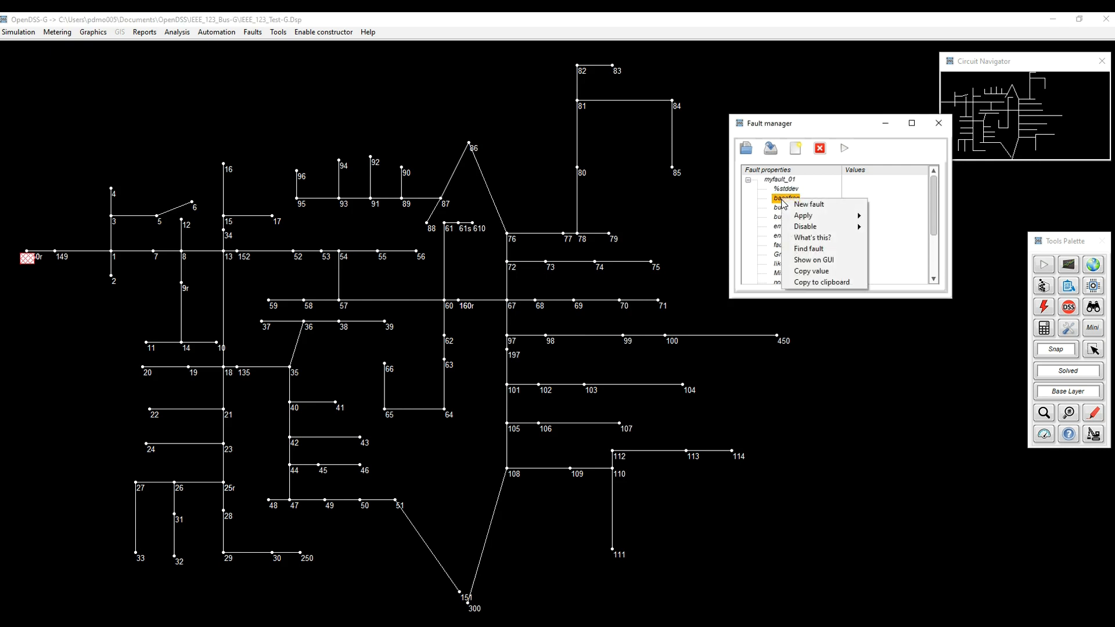
{"action": "left_click", "coordinate": [810, 238]}
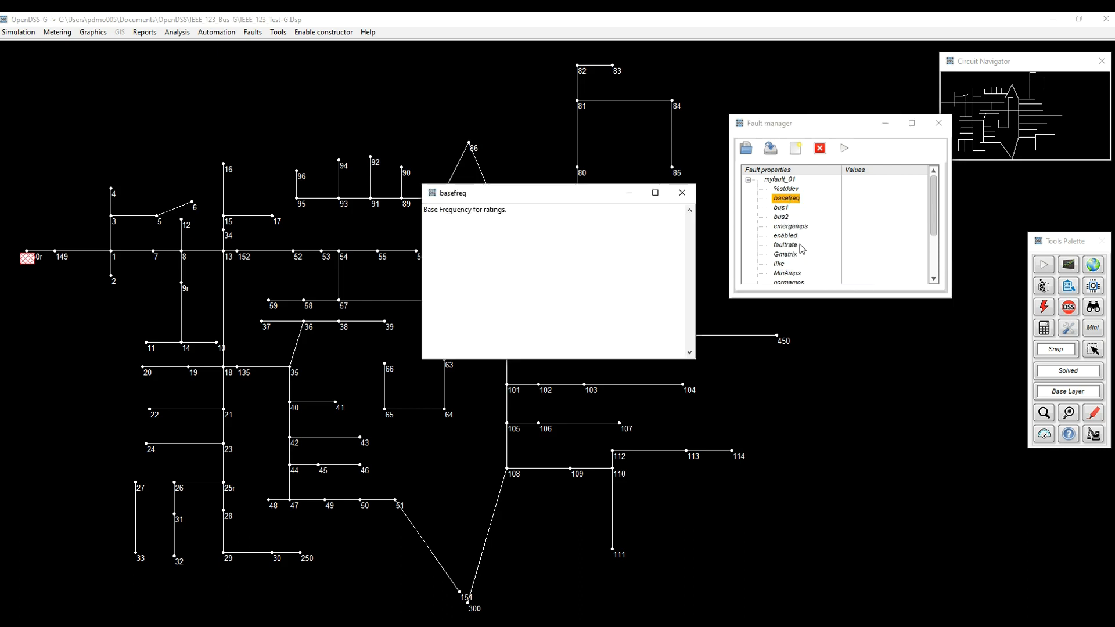
{"action": "right_click", "coordinate": [790, 236]}
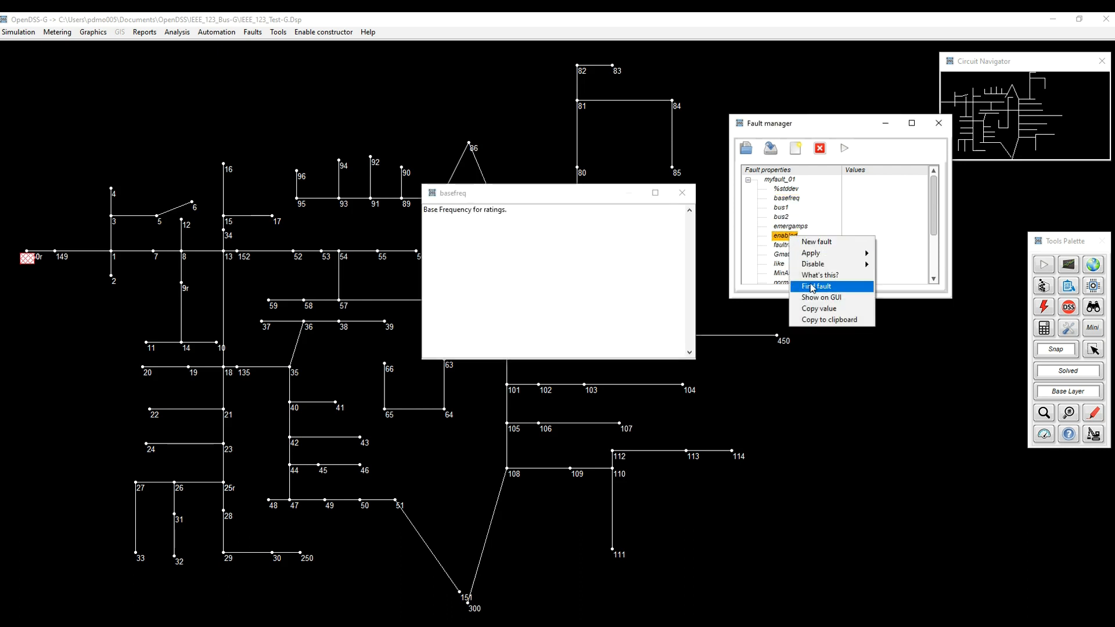
{"action": "left_click", "coordinate": [812, 276]}
{"action": "left_click_drag", "start_coordinate": [511, 199], "coordinate": [560, 278]}
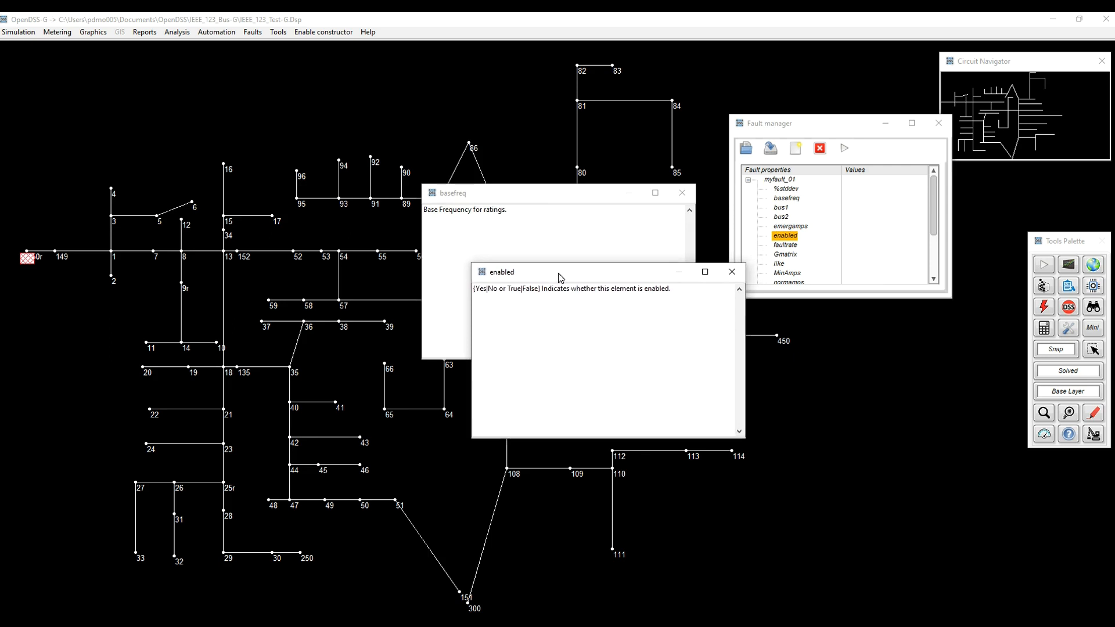
Read the help description of the faultrate property and close all the open description windows.
{"action": "right_click", "coordinate": [783, 247]}
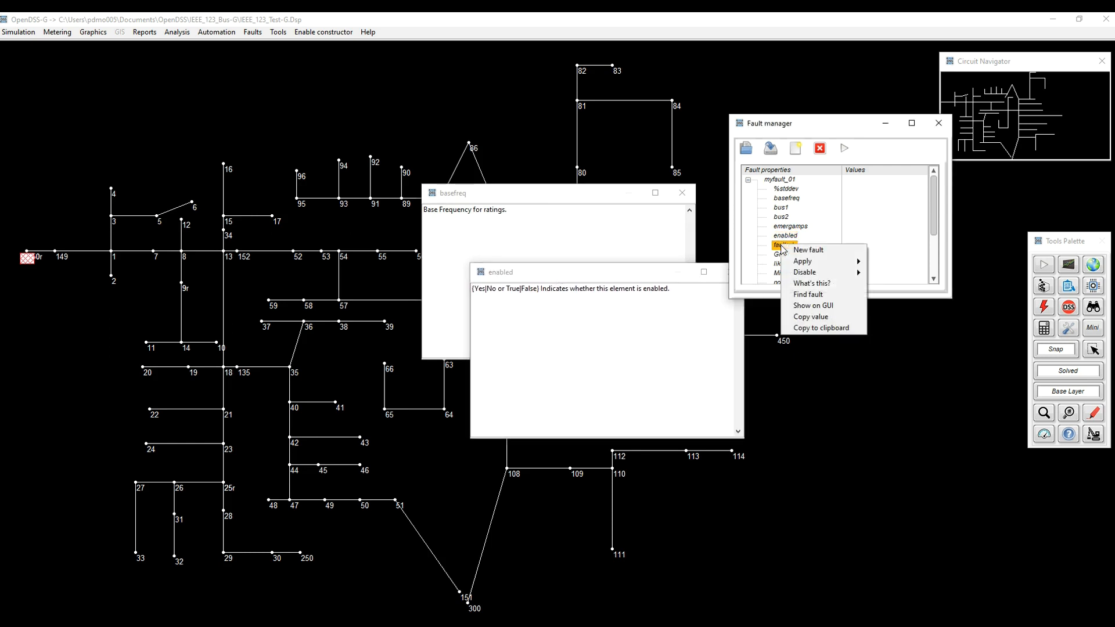
{"action": "left_click", "coordinate": [811, 283]}
{"action": "left_click_drag", "start_coordinate": [569, 198], "coordinate": [733, 364]}
{"action": "left_click", "coordinate": [829, 366]}
{"action": "left_click_drag", "start_coordinate": [654, 273], "coordinate": [523, 273]}
{"action": "left_click", "coordinate": [597, 273]}
{"action": "left_click", "coordinate": [682, 194]}
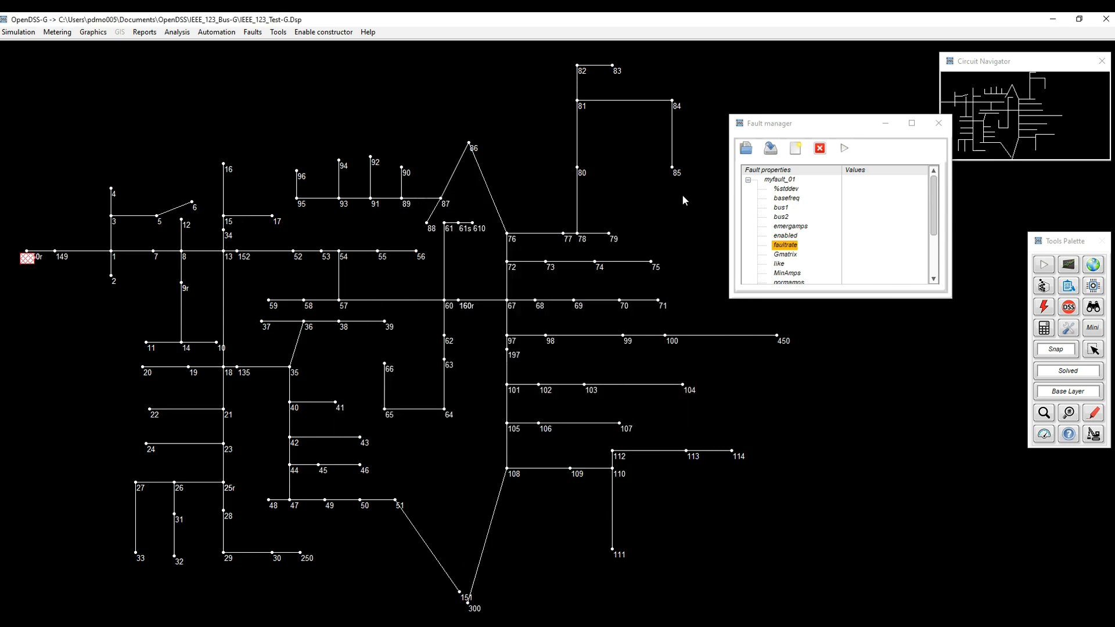
Set the fault's phases property to 3.
{"action": "scroll", "coordinate": [781, 225], "scroll_direction": "down", "scroll_amount": 2}
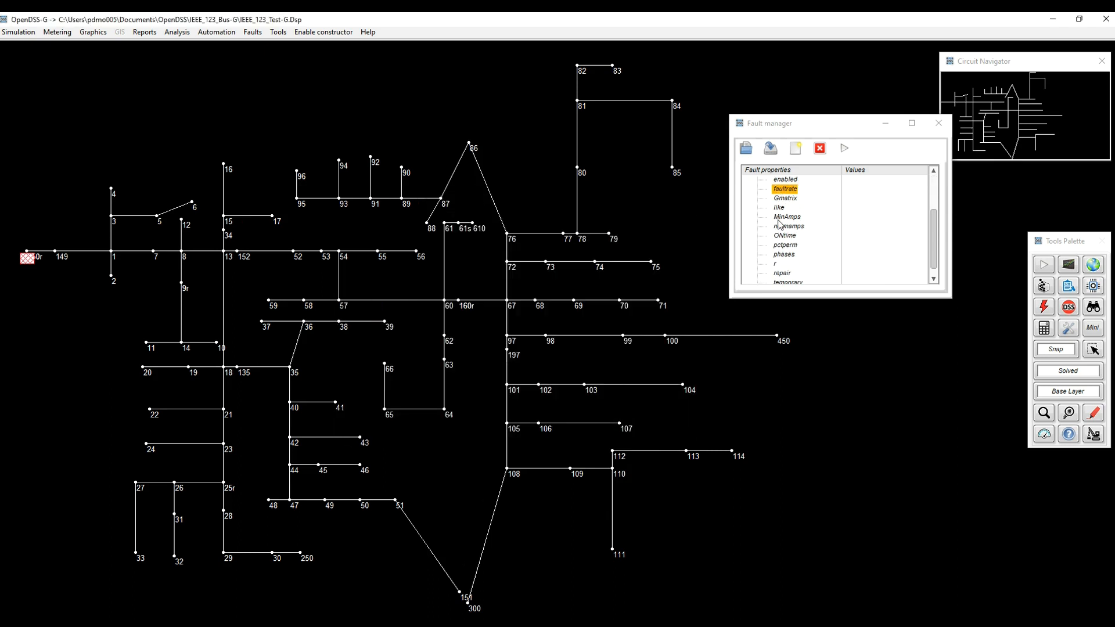
{"action": "double_click", "coordinate": [784, 254]}
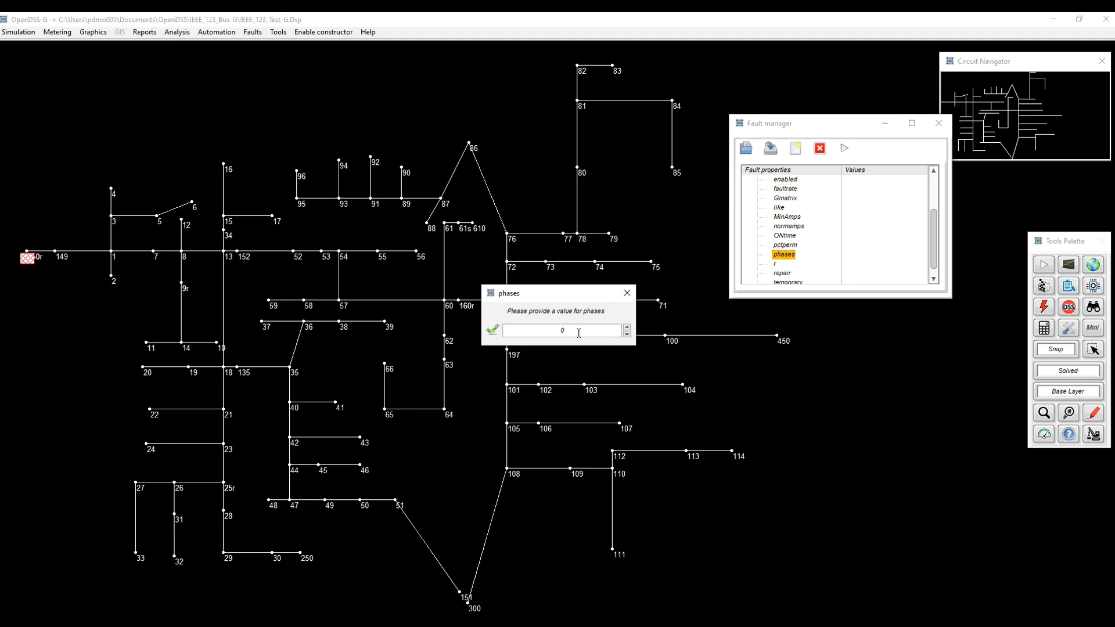
{"action": "type", "text": "3"}
{"action": "left_click", "coordinate": [493, 332]}
Assign bus 97 to the fault's bus1 property and connect all terminals for the three phases.
{"action": "scroll", "coordinate": [784, 252], "scroll_direction": "up", "scroll_amount": 2}
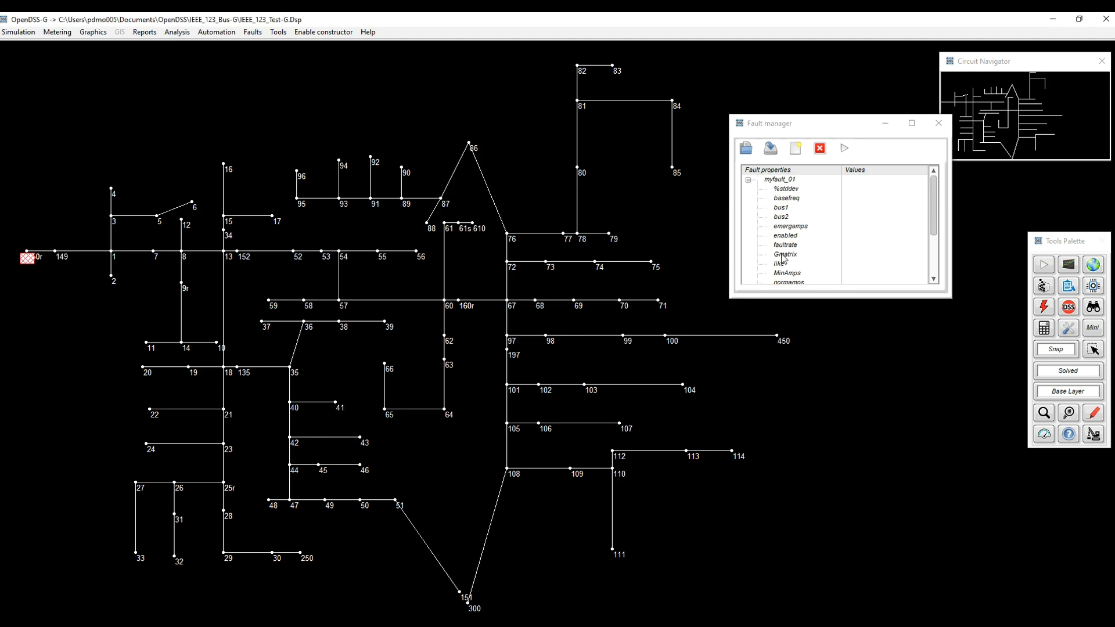
{"action": "left_click", "coordinate": [782, 209]}
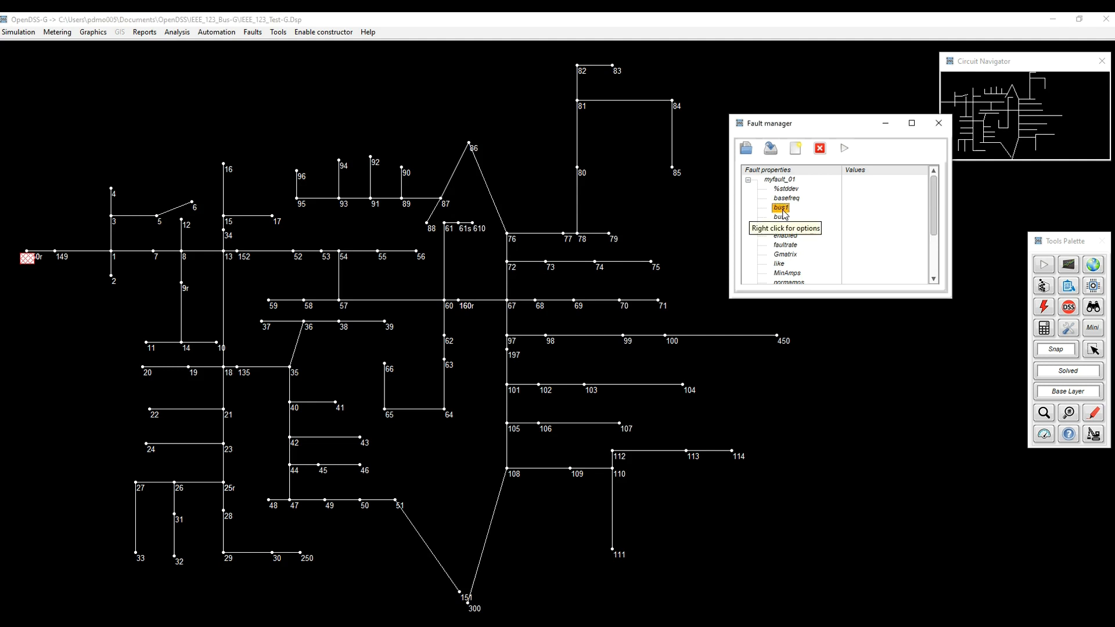
{"action": "double_click", "coordinate": [783, 212]}
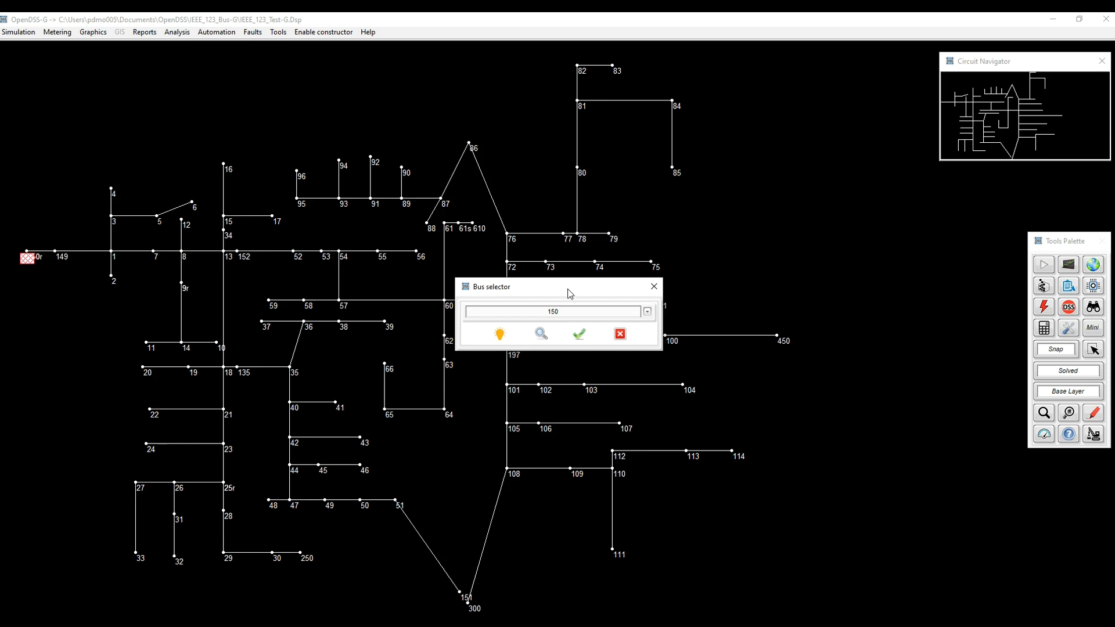
{"action": "left_click_drag", "start_coordinate": [568, 290], "coordinate": [855, 273]}
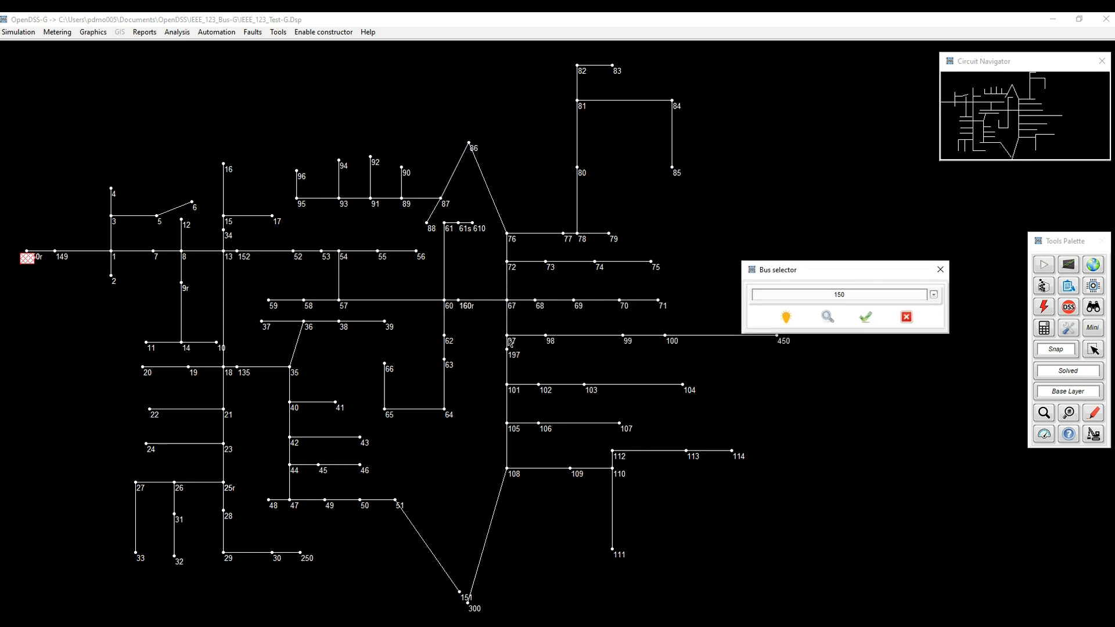
{"action": "left_click", "coordinate": [876, 297]}
{"action": "type", "text": "9"}
{"action": "type", "text": "97"}
{"action": "left_click", "coordinate": [934, 295]}
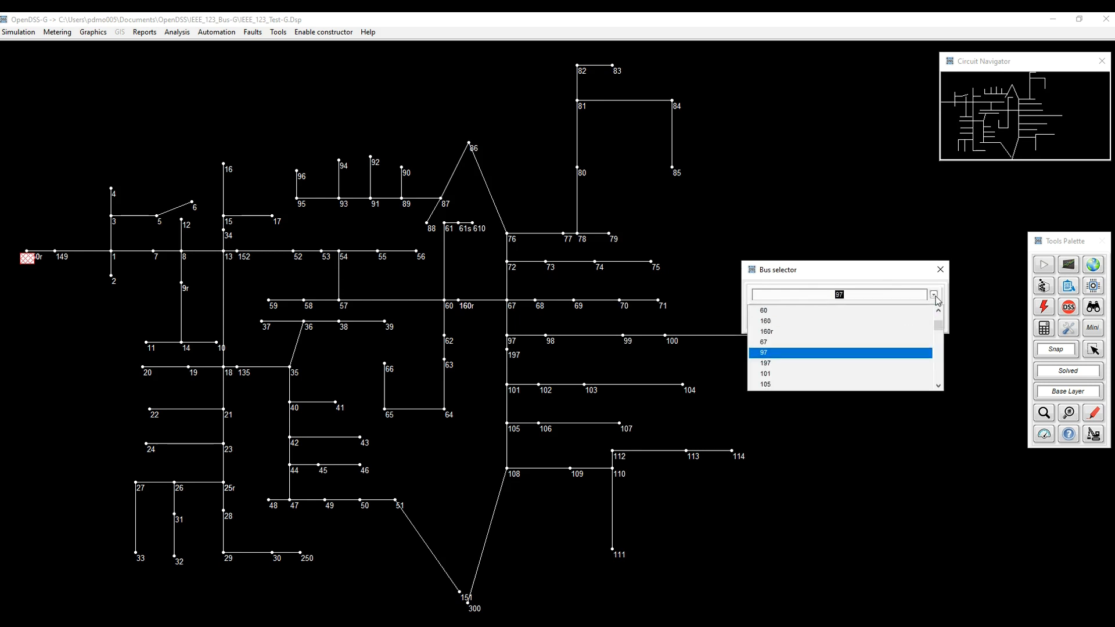
{"action": "left_click", "coordinate": [848, 355]}
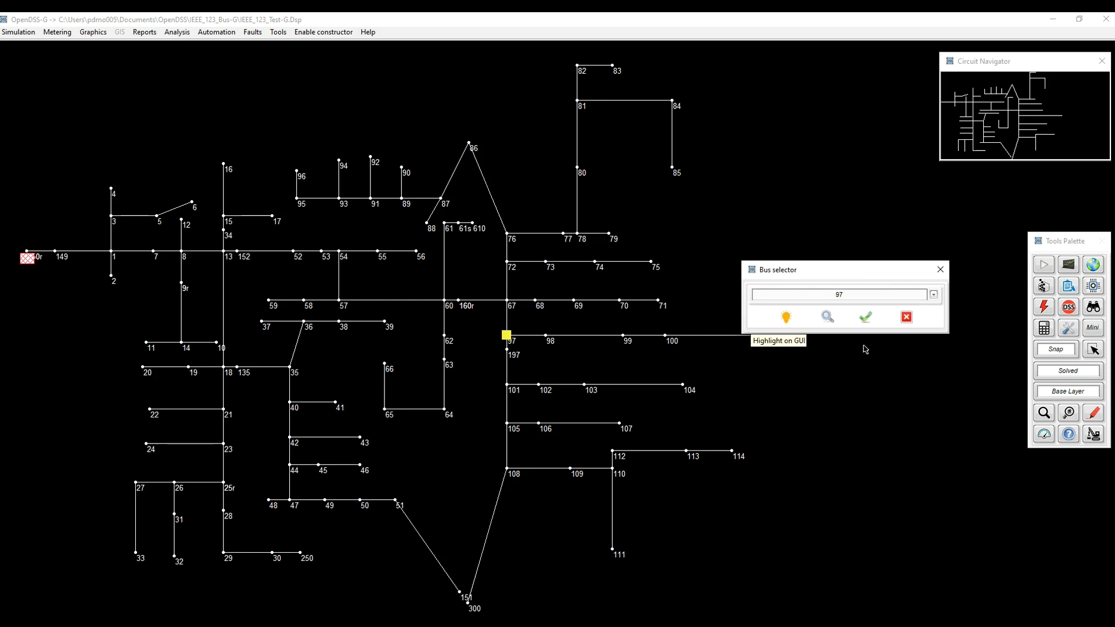
{"action": "left_click", "coordinate": [870, 322]}
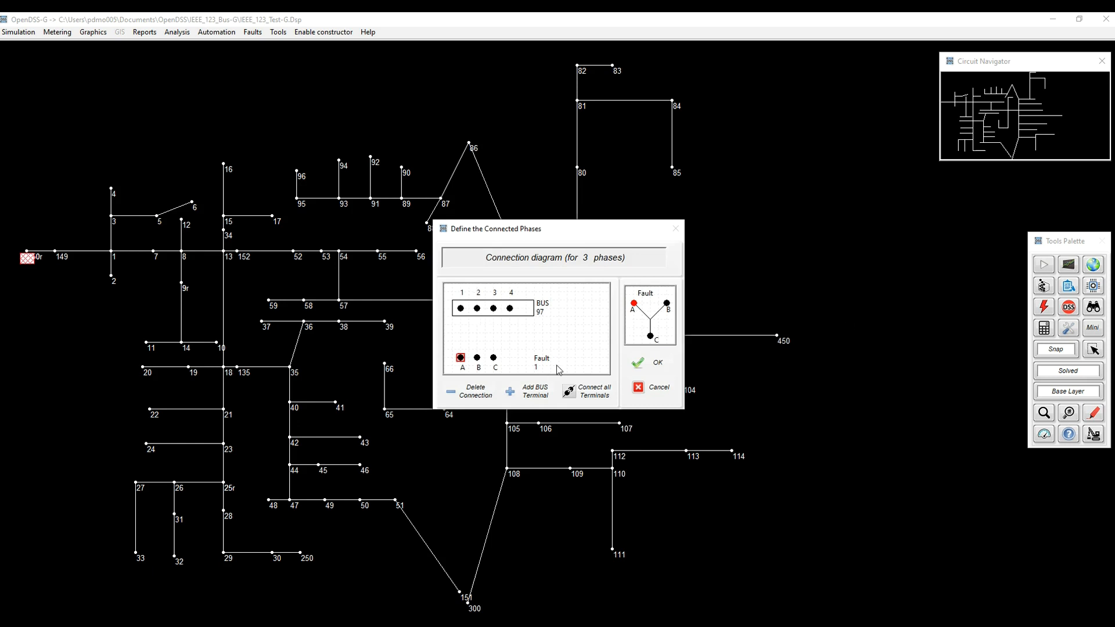
{"action": "left_click", "coordinate": [585, 392]}
{"action": "left_click", "coordinate": [656, 365]}
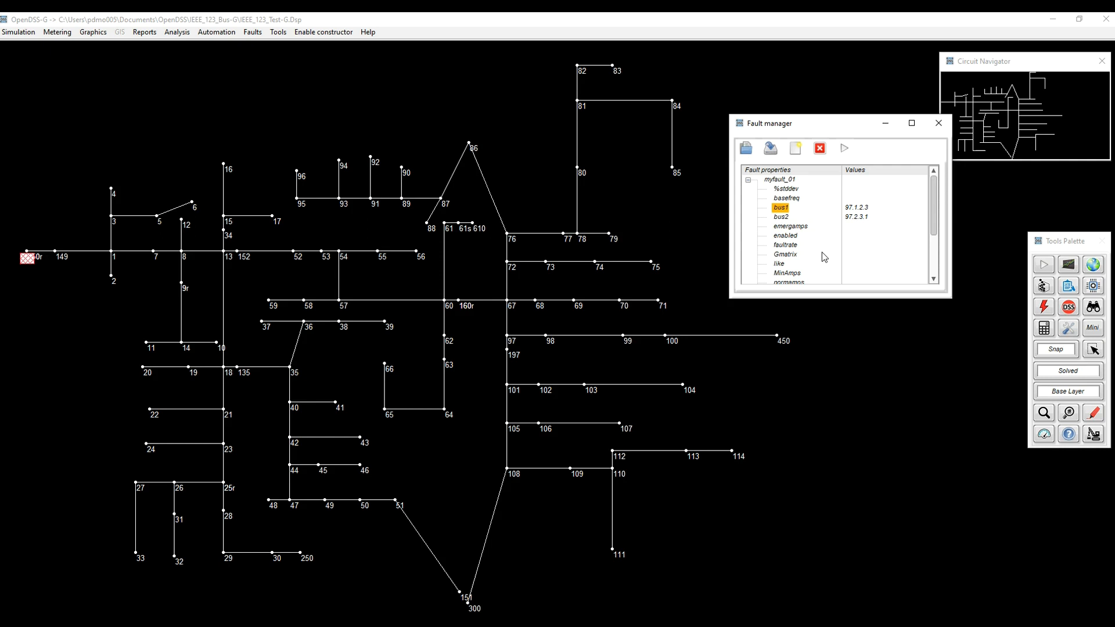
Reassign bus1 to bus 101 by picking it from the circuit diagram, and connect all terminals.
{"action": "right_click", "coordinate": [784, 210]}
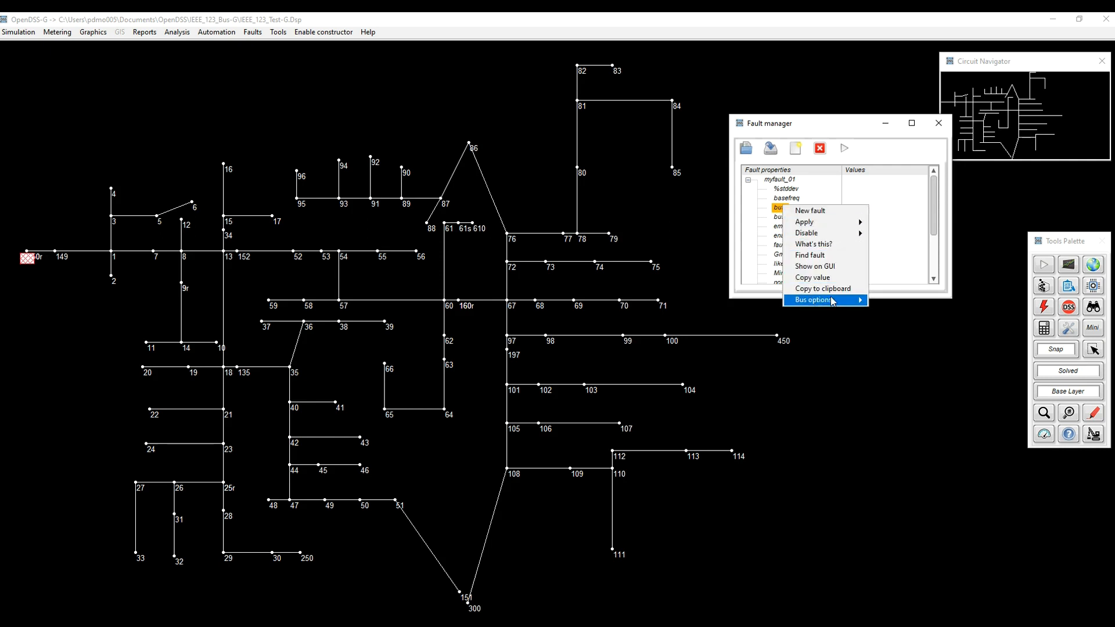
{"action": "mouse_move", "coordinate": [832, 300]}
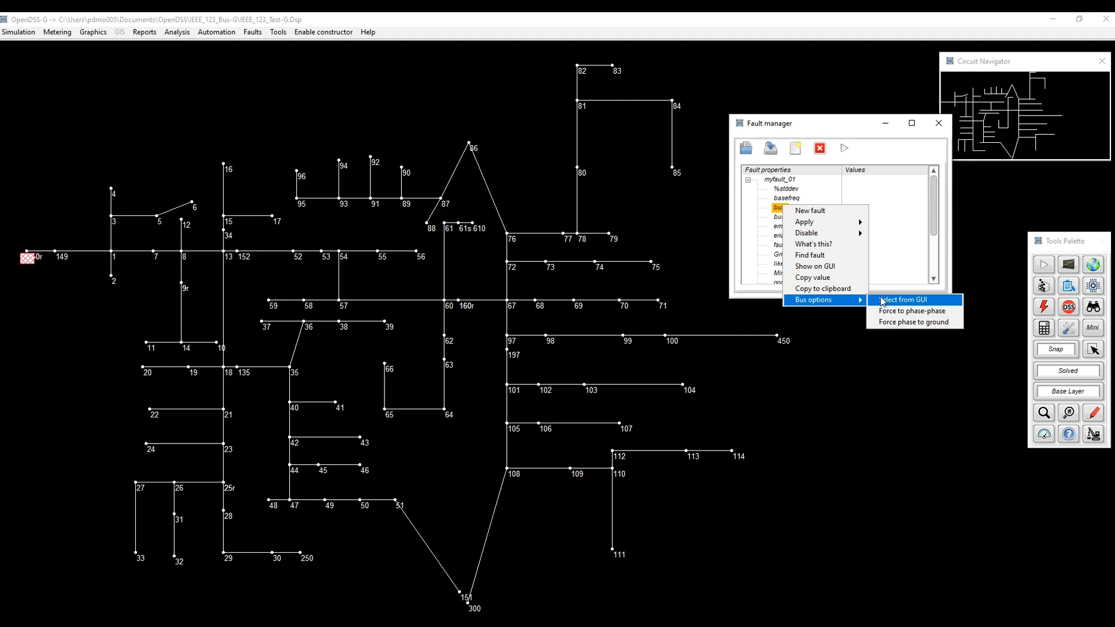
{"action": "left_click", "coordinate": [882, 300]}
{"action": "left_click", "coordinate": [550, 354]}
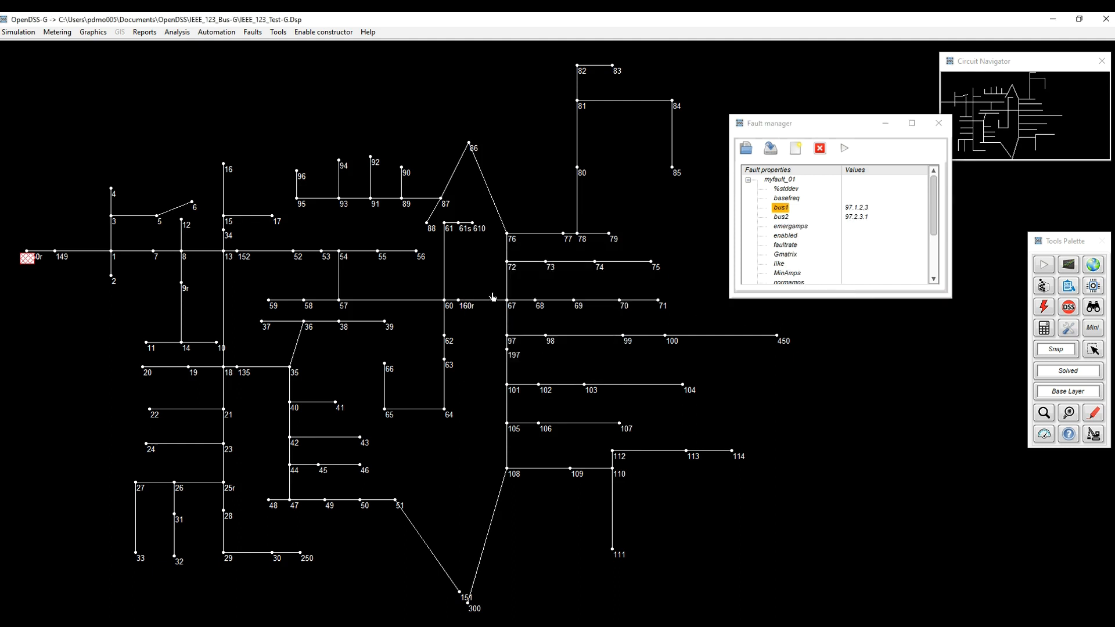
{"action": "left_click", "coordinate": [513, 395]}
{"action": "left_click", "coordinate": [578, 393]}
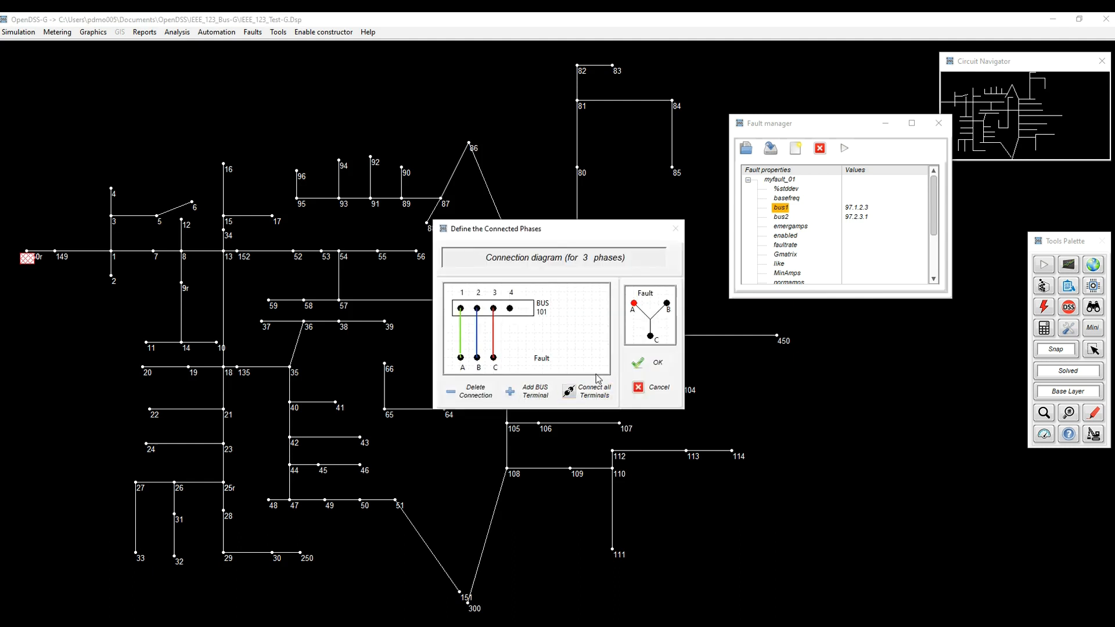
{"action": "left_click", "coordinate": [649, 363]}
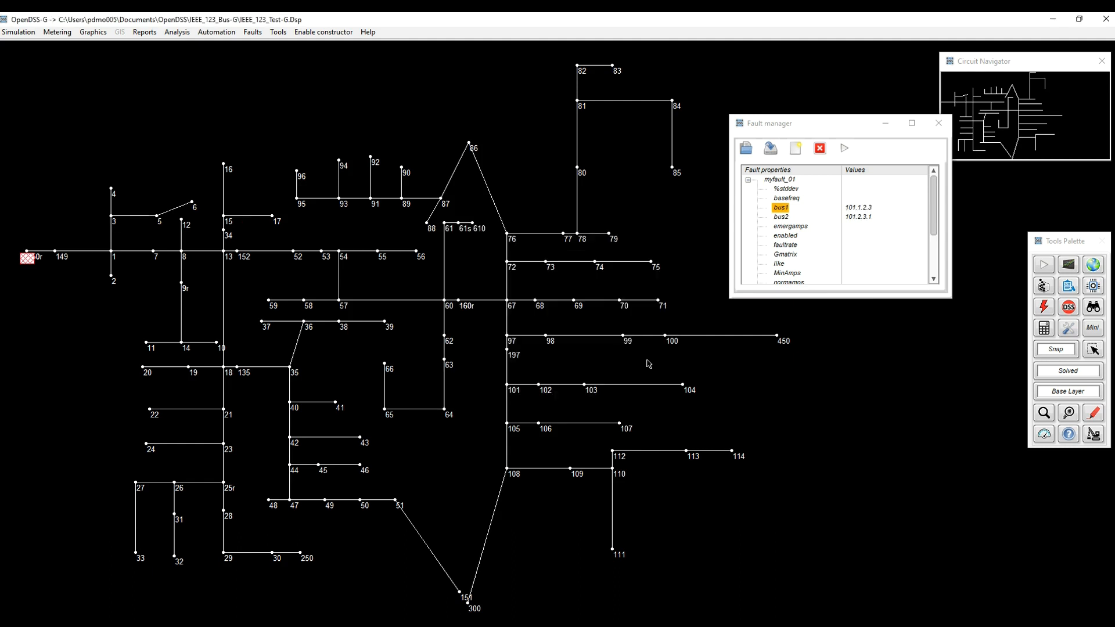
Define the bus2 connections at bus 101, linking phases A, B and C to terminals 3, 1 and 2.
{"action": "left_click", "coordinate": [784, 218]}
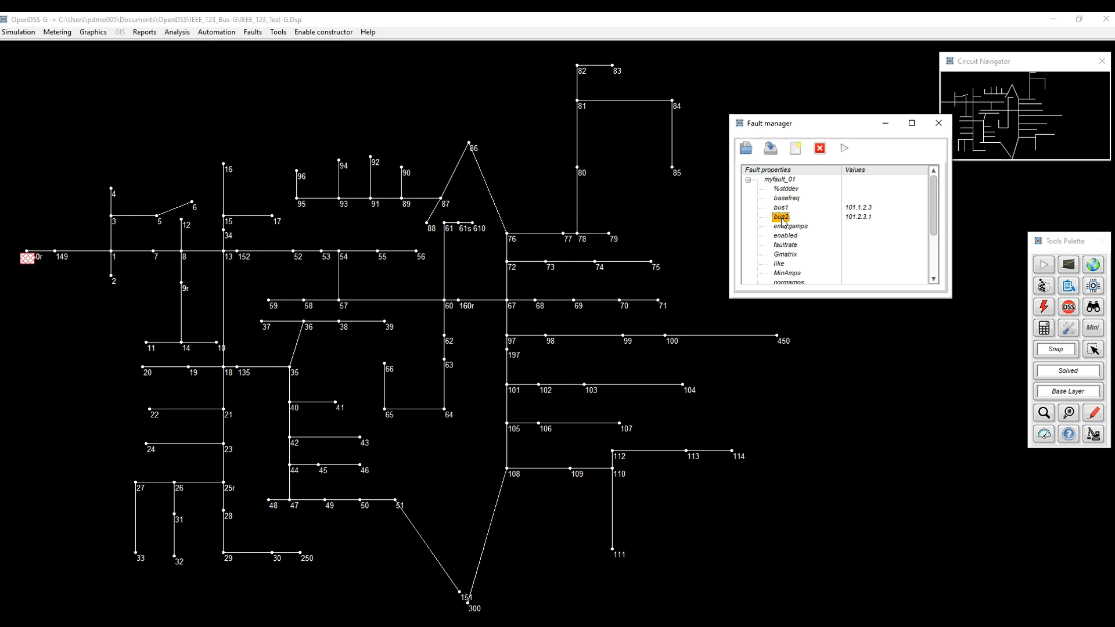
{"action": "double_click", "coordinate": [781, 218]}
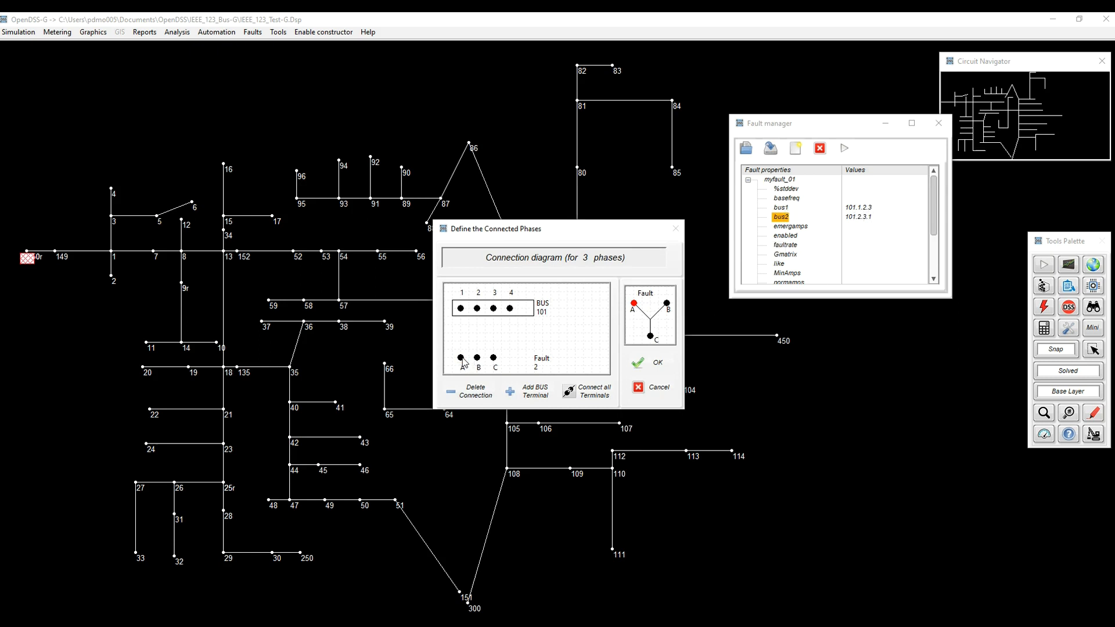
{"action": "left_click", "coordinate": [495, 309]}
{"action": "left_click", "coordinate": [477, 308]}
{"action": "left_click", "coordinate": [460, 308]}
{"action": "left_click", "coordinate": [656, 364]}
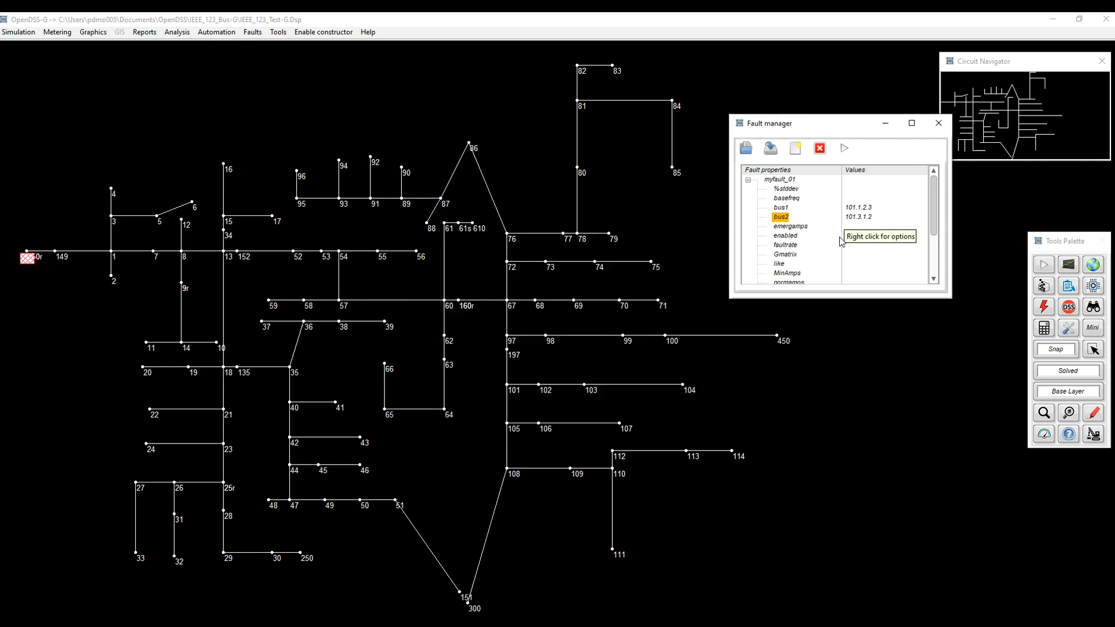
Force the fault's bus connection to phase to ground.
{"action": "right_click", "coordinate": [783, 208]}
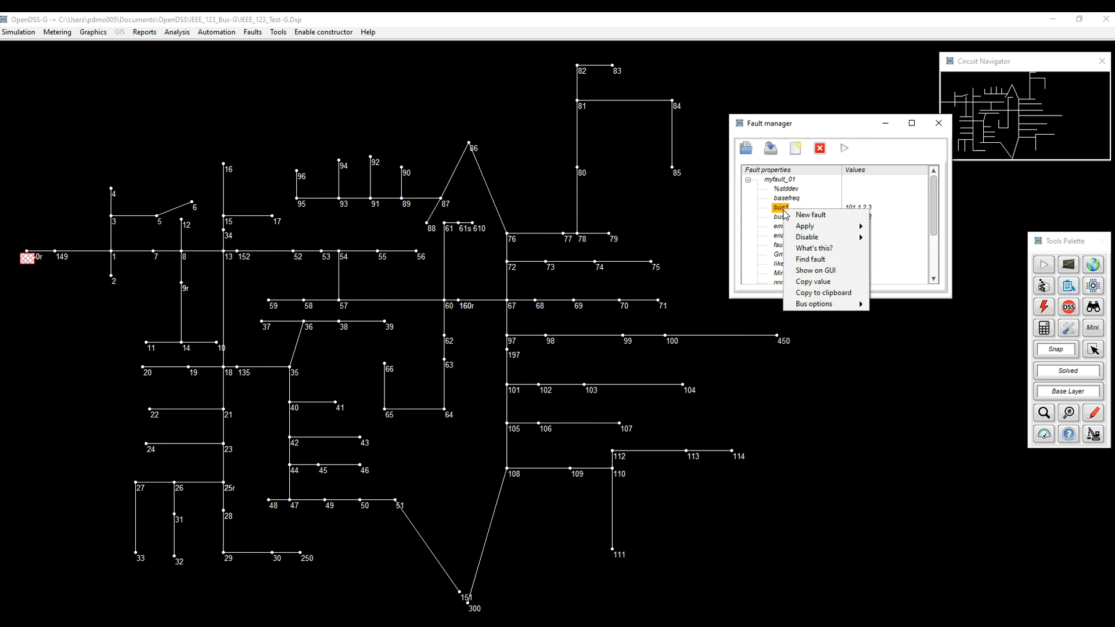
{"action": "mouse_move", "coordinate": [845, 304]}
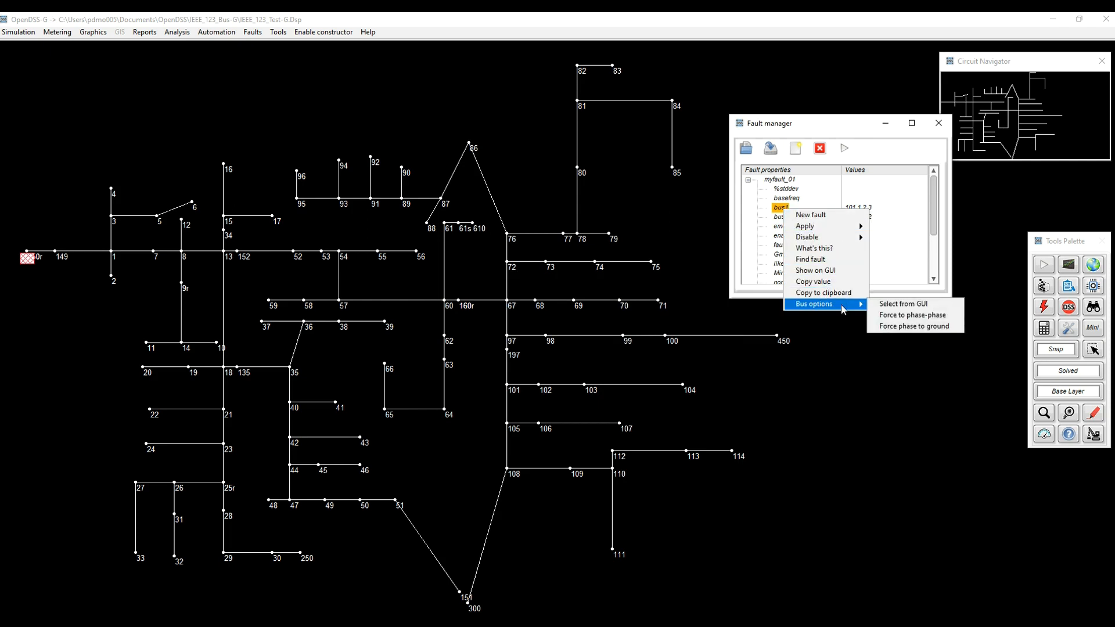
{"action": "left_click", "coordinate": [894, 327]}
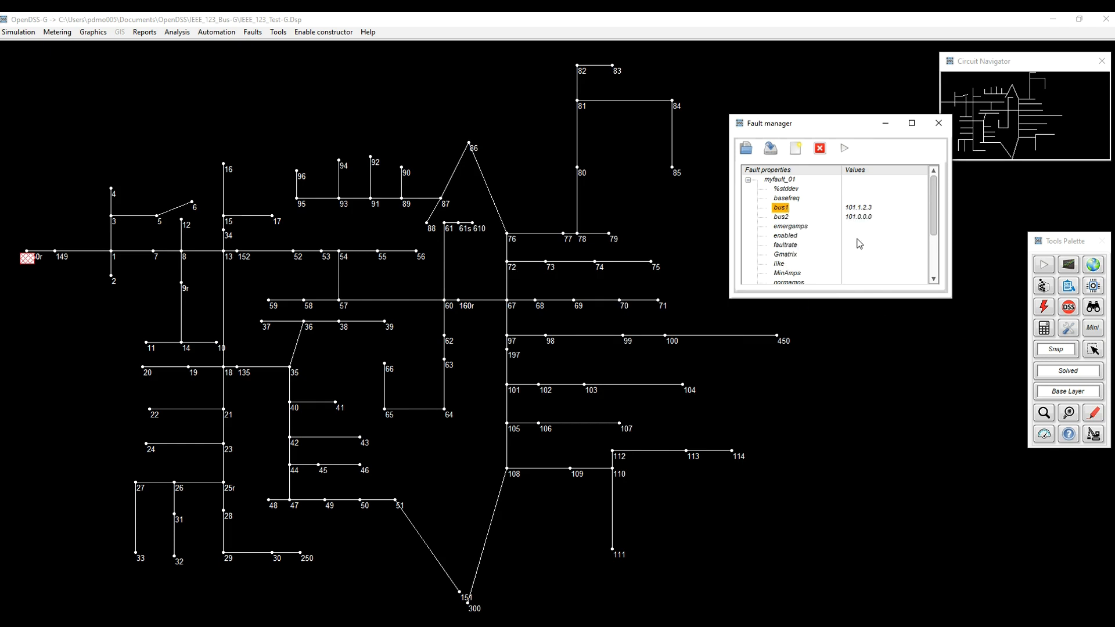
Force the fault's bus connection to phase-phase.
{"action": "right_click", "coordinate": [784, 210]}
{"action": "mouse_move", "coordinate": [844, 306]}
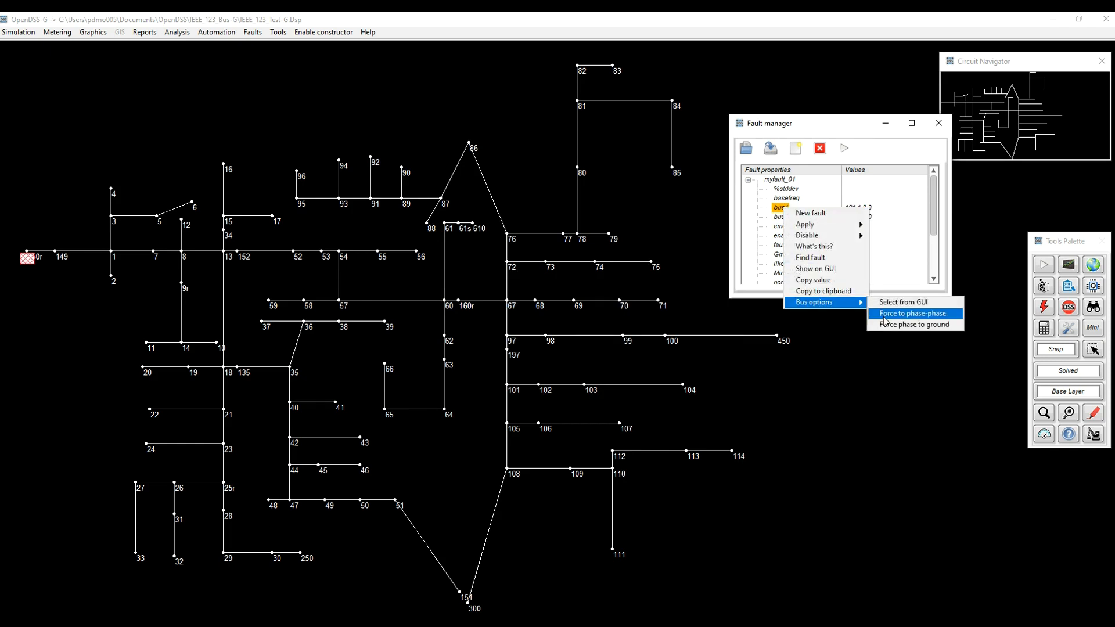
{"action": "left_click", "coordinate": [884, 317]}
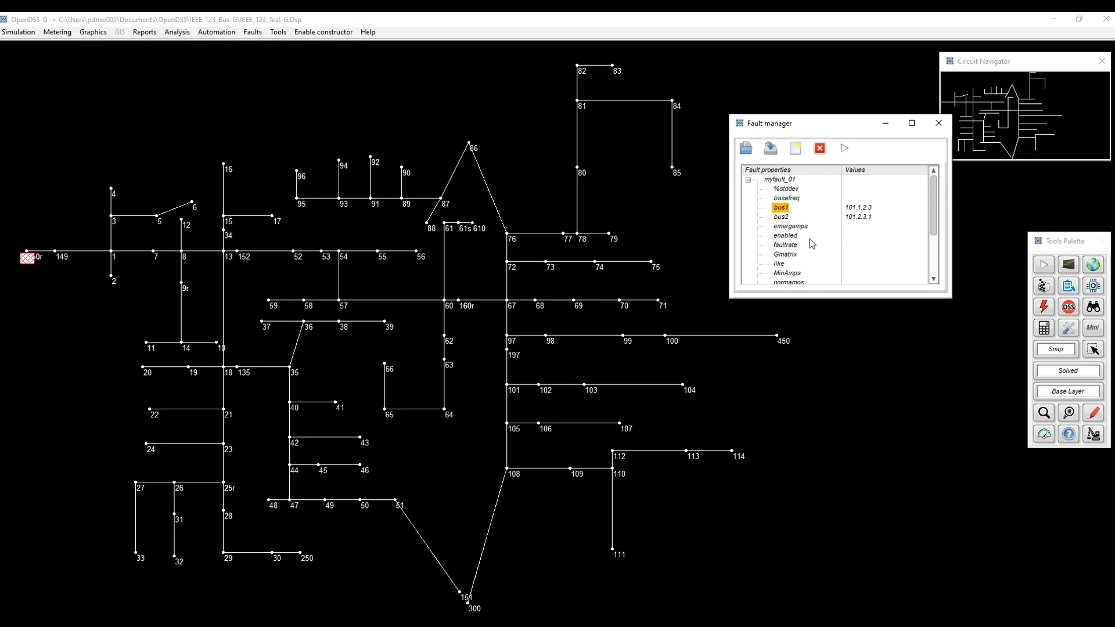
Look up the built-in description of myfault_01's MinAmps property.
{"action": "left_click", "coordinate": [795, 227]}
{"action": "scroll", "coordinate": [795, 244], "scroll_direction": "down", "scroll_amount": 1}
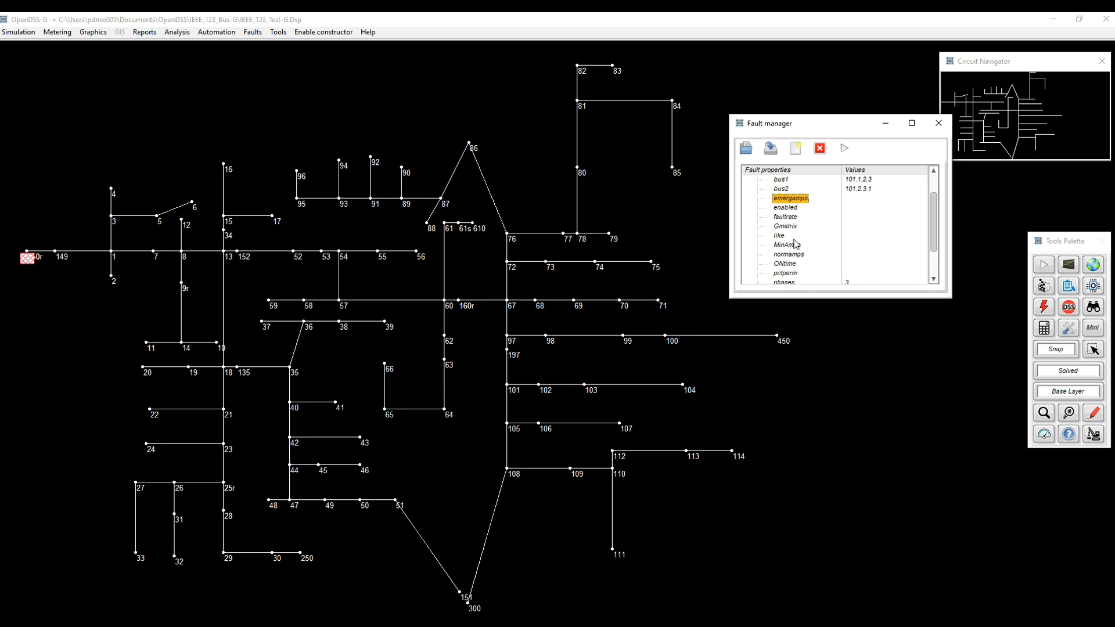
{"action": "right_click", "coordinate": [795, 246]}
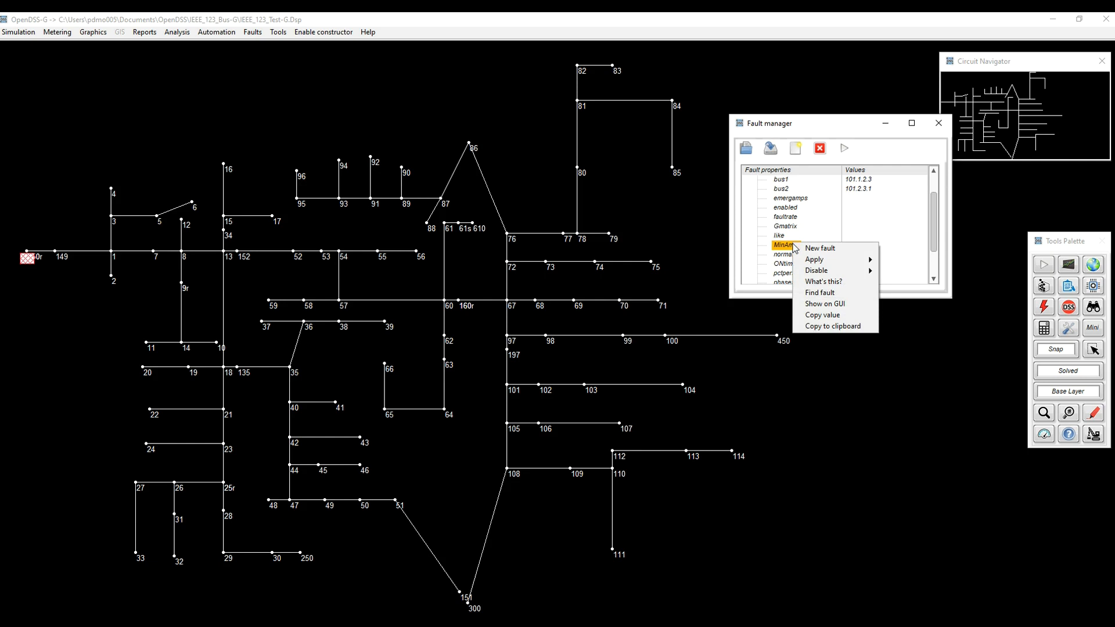
{"action": "left_click", "coordinate": [827, 282]}
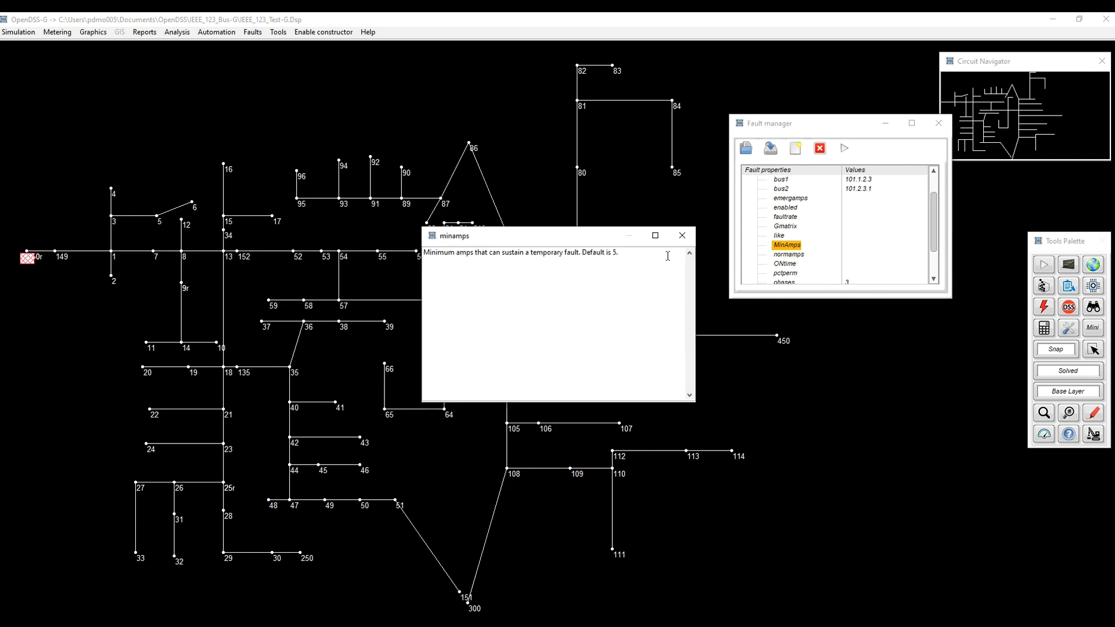
{"action": "left_click", "coordinate": [683, 235]}
{"action": "scroll", "coordinate": [784, 238], "scroll_direction": "down", "scroll_amount": 1}
{"action": "scroll", "coordinate": [783, 239], "scroll_direction": "up", "scroll_amount": 2}
{"action": "scroll", "coordinate": [784, 238], "scroll_direction": "up", "scroll_amount": 1}
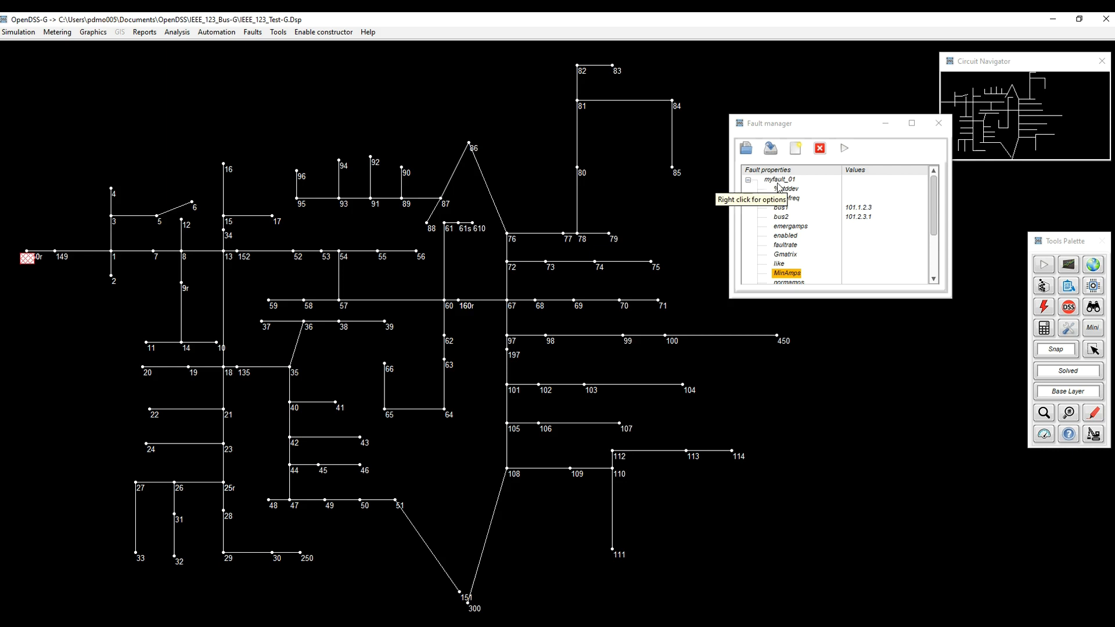
Collapse myfault_01 and create a new fault named myFault_02.
{"action": "left_click", "coordinate": [749, 181]}
{"action": "right_click", "coordinate": [771, 214]}
{"action": "left_click", "coordinate": [775, 218]}
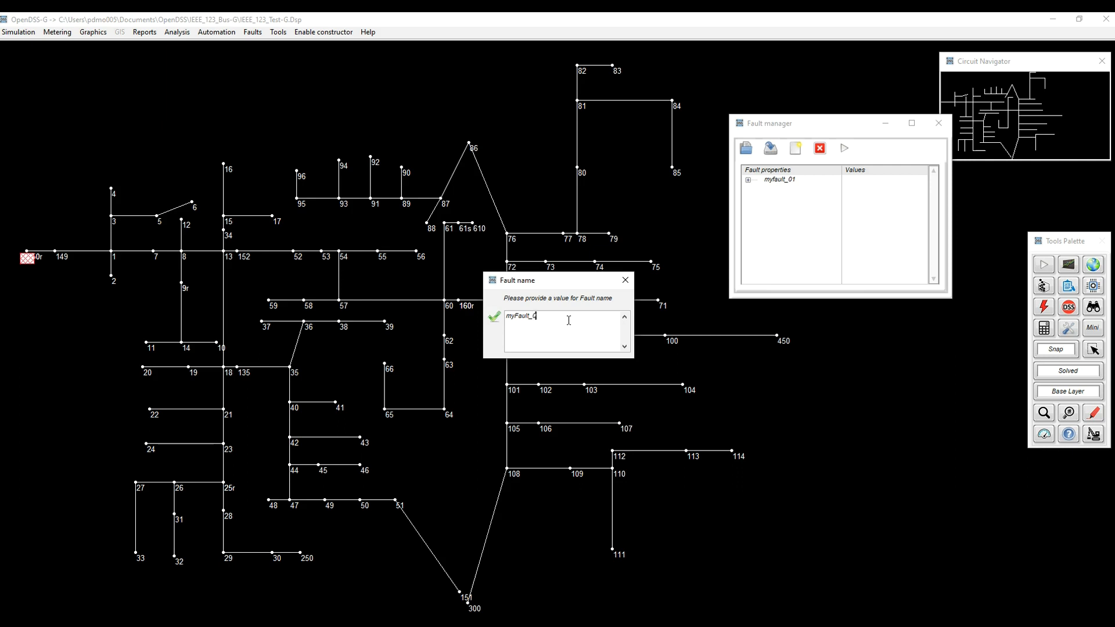
{"action": "left_click", "coordinate": [494, 317]}
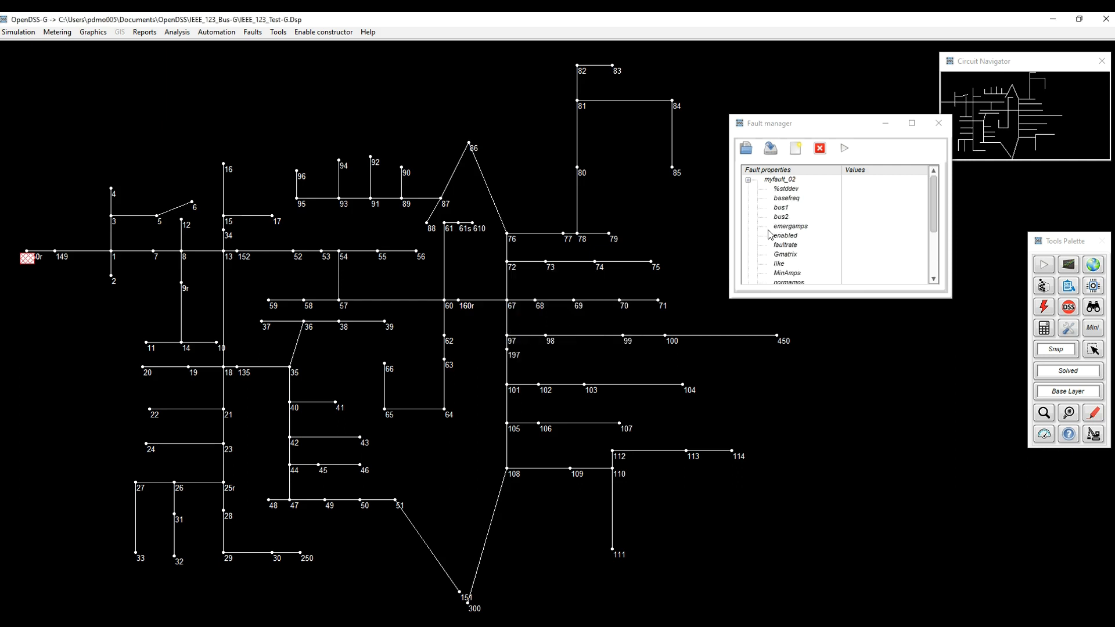
Set the number of phases of myfault_02 to 3.
{"action": "right_click", "coordinate": [781, 211]}
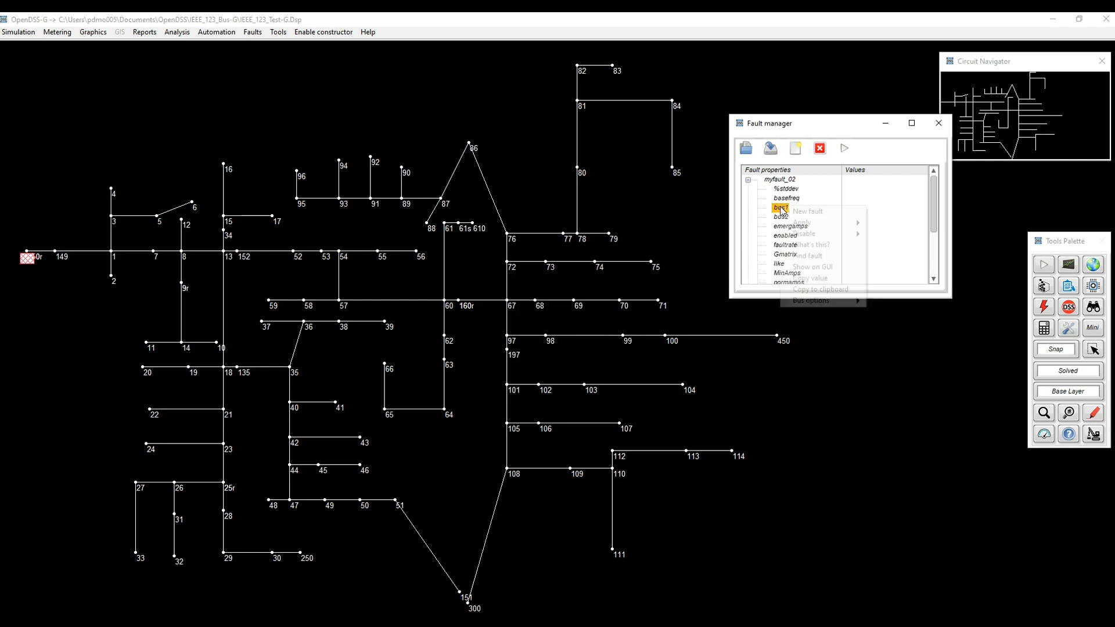
{"action": "mouse_move", "coordinate": [827, 301]}
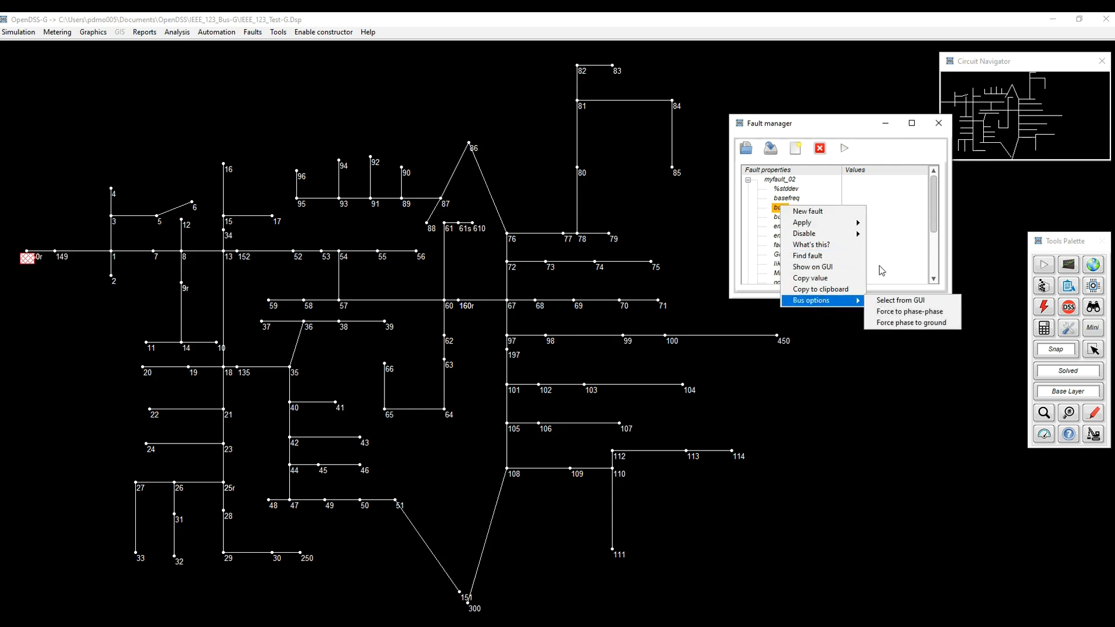
{"action": "left_click", "coordinate": [888, 243]}
{"action": "scroll", "coordinate": [813, 238], "scroll_direction": "down", "scroll_amount": 3}
{"action": "double_click", "coordinate": [788, 235]}
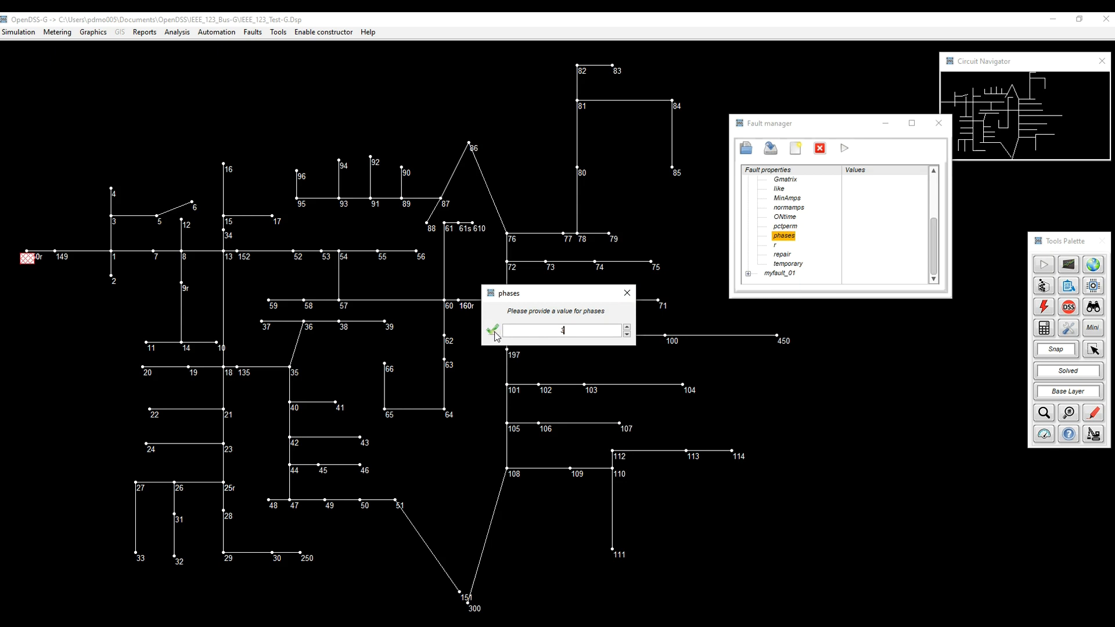
{"action": "left_click", "coordinate": [493, 330]}
{"action": "scroll", "coordinate": [781, 221], "scroll_direction": "up", "scroll_amount": 3}
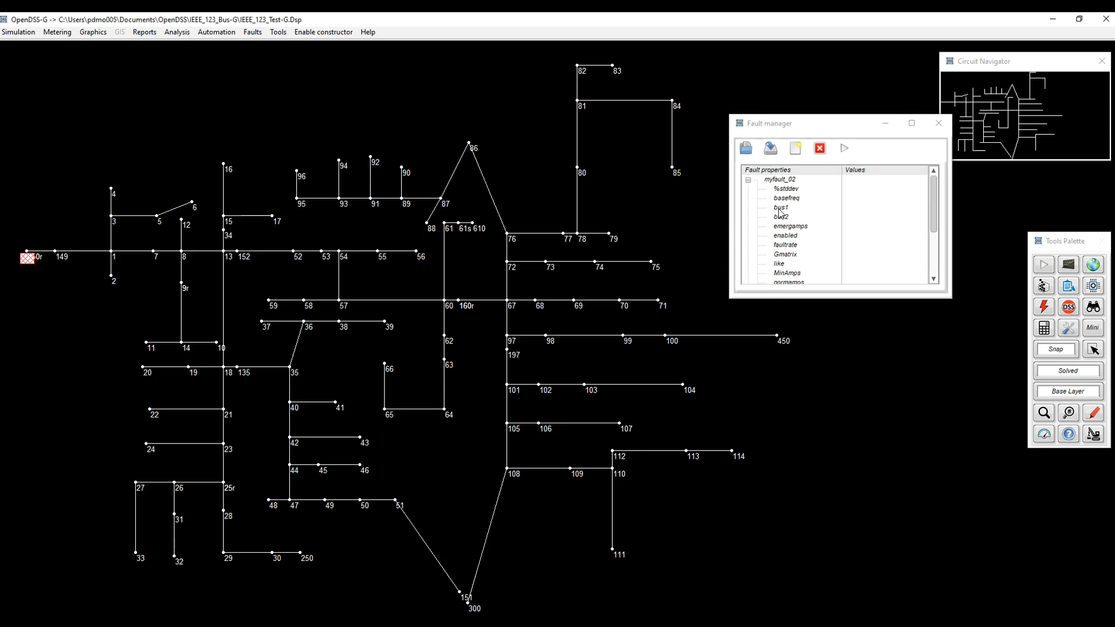
Assign myfault_02's bus1 to bus 21 by picking it from the circuit diagram, connecting terminals 1, 2 and 3.
{"action": "right_click", "coordinate": [780, 213]}
{"action": "mouse_move", "coordinate": [837, 305]}
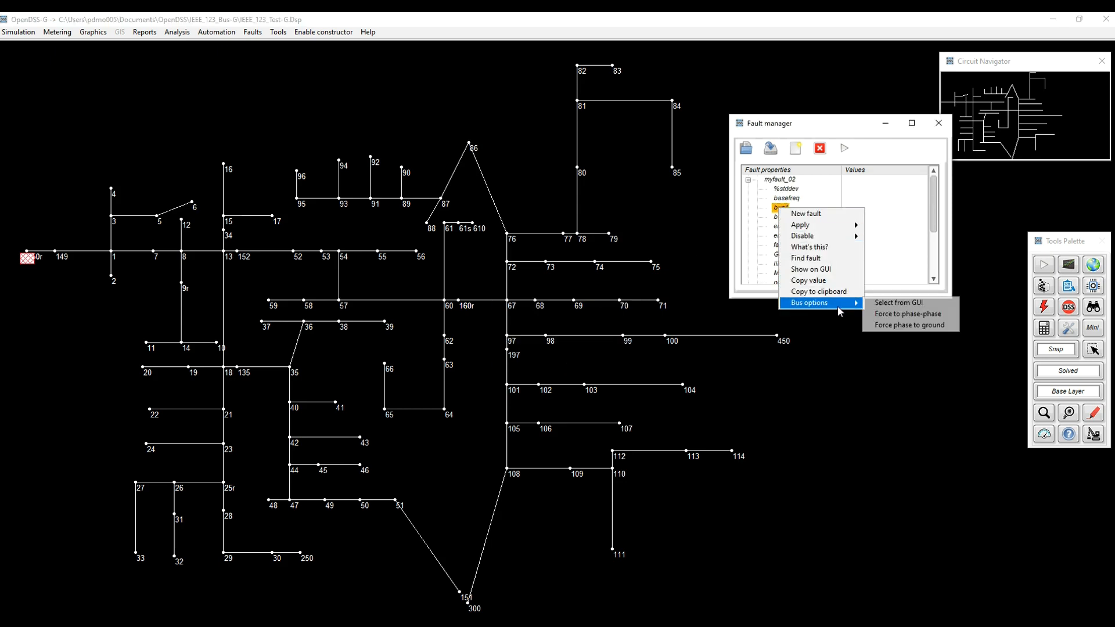
{"action": "left_click", "coordinate": [899, 302]}
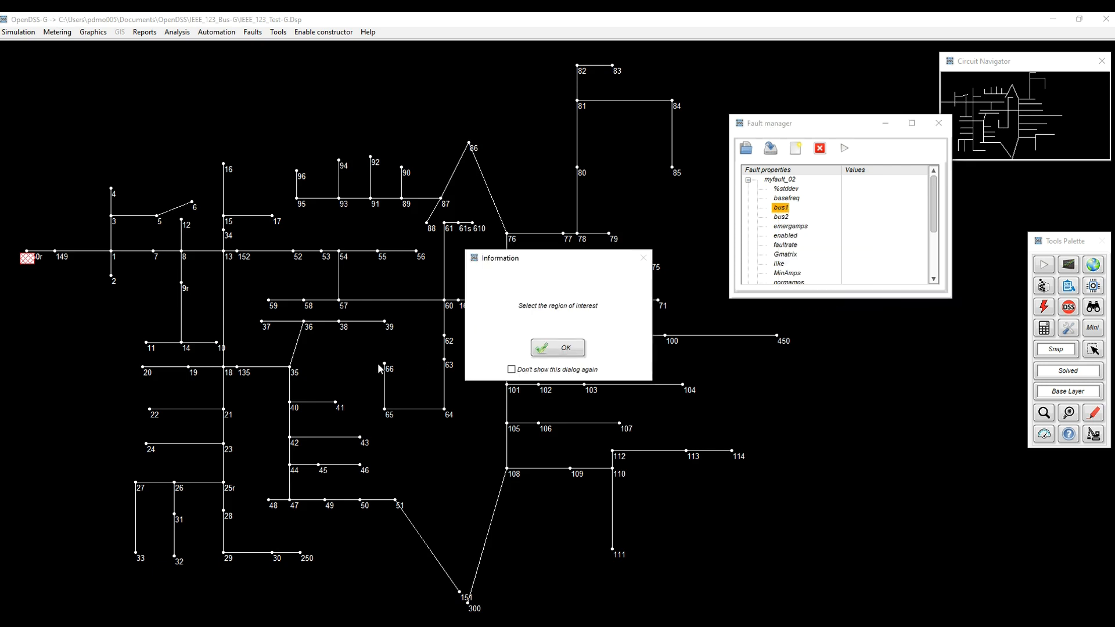
{"action": "left_click", "coordinate": [536, 347]}
{"action": "left_click_drag", "start_coordinate": [215, 401], "coordinate": [239, 419]}
{"action": "left_click", "coordinate": [582, 393]}
{"action": "left_click", "coordinate": [652, 362]}
Force myfault_02's bus connection to phase to ground, and leave both faults collapsed in the fault list.
{"action": "right_click", "coordinate": [781, 210]}
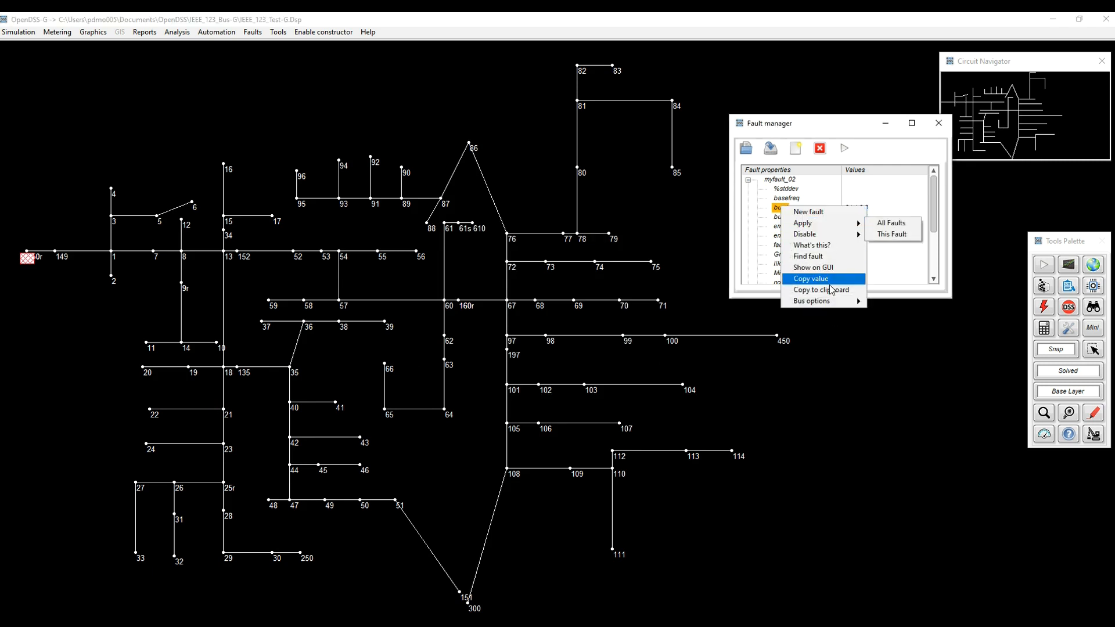
{"action": "mouse_move", "coordinate": [830, 302]}
{"action": "left_click", "coordinate": [906, 324]}
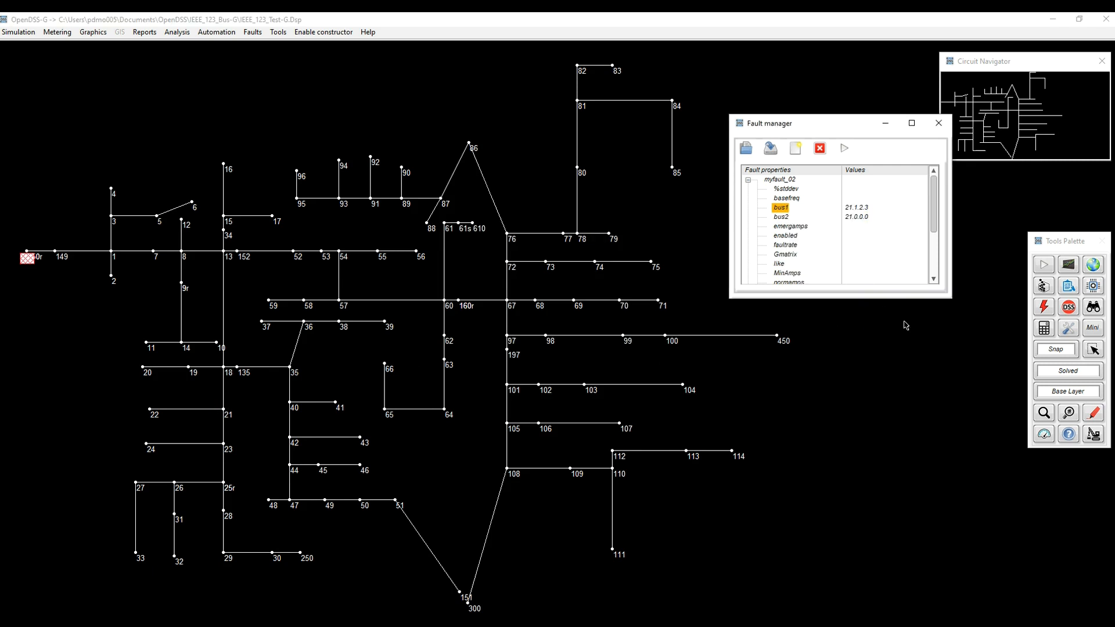
{"action": "left_click", "coordinate": [748, 181]}
{"action": "left_click", "coordinate": [779, 180]}
{"action": "left_click", "coordinate": [779, 189]}
{"action": "left_click", "coordinate": [749, 190]}
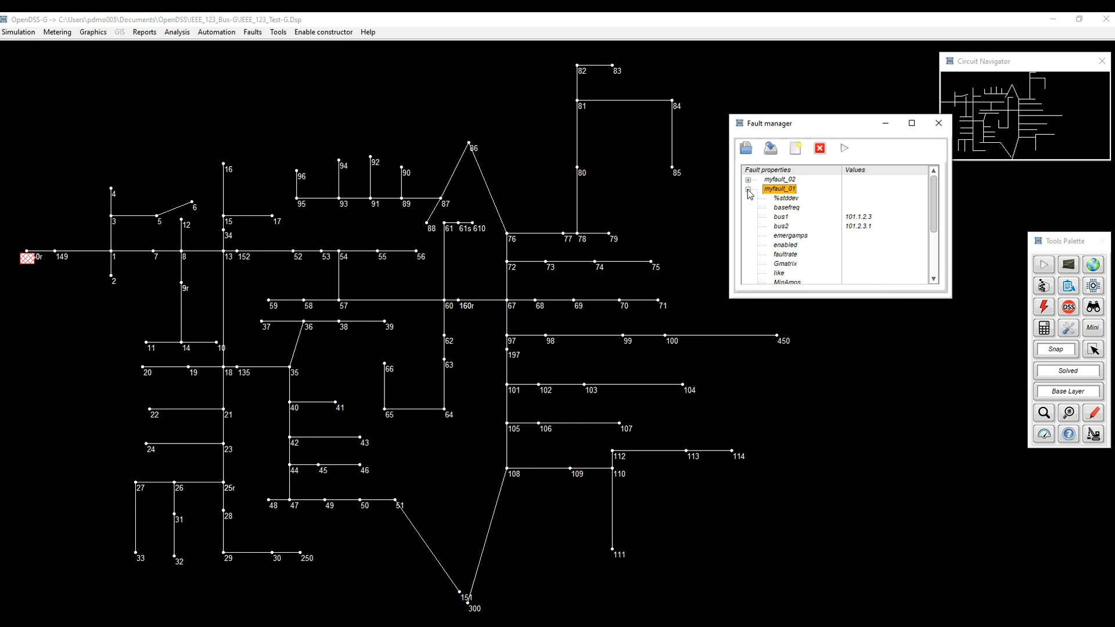
{"action": "left_click", "coordinate": [749, 191]}
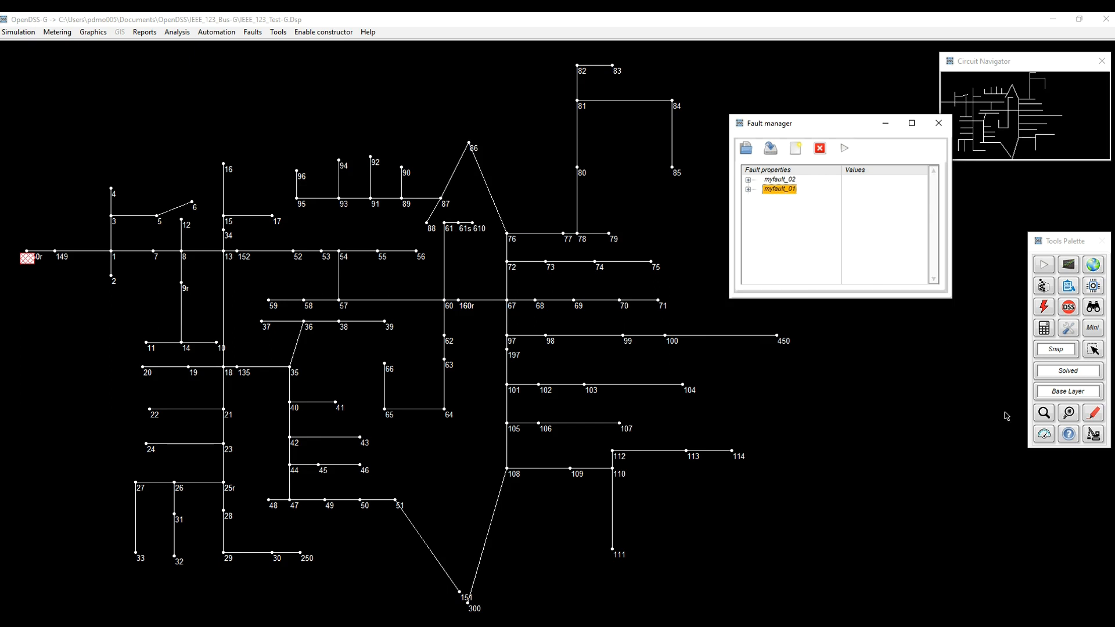
Enable the display of Fault elements on the circuit diagram and change their icon color to red.
{"action": "left_click", "coordinate": [1094, 414]}
{"action": "left_click", "coordinate": [1009, 398]}
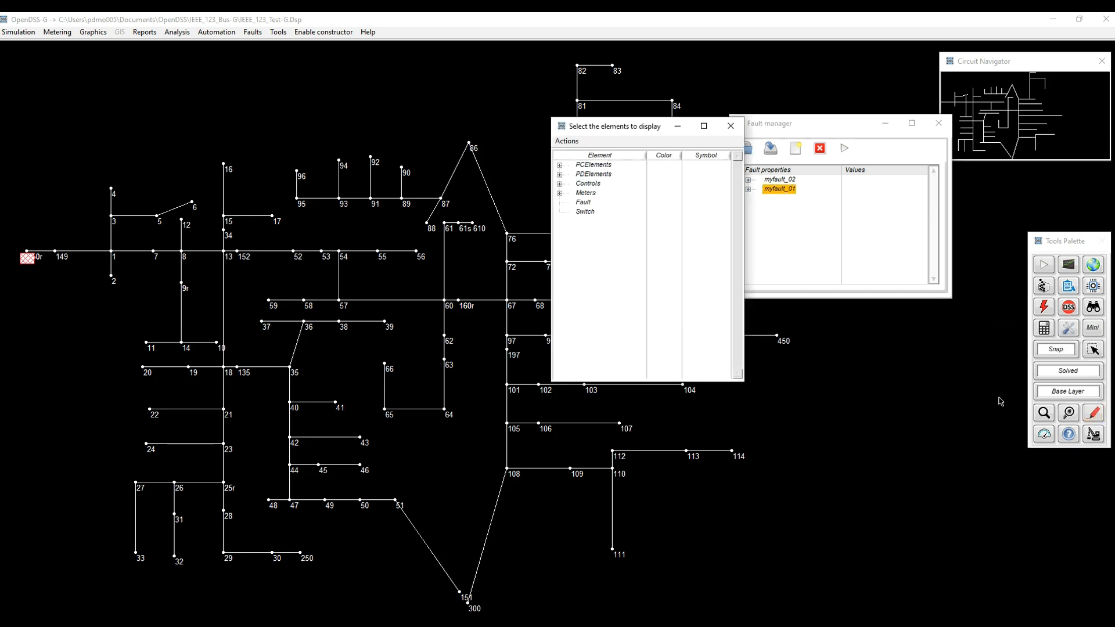
{"action": "left_click", "coordinate": [581, 203]}
{"action": "right_click", "coordinate": [583, 203]}
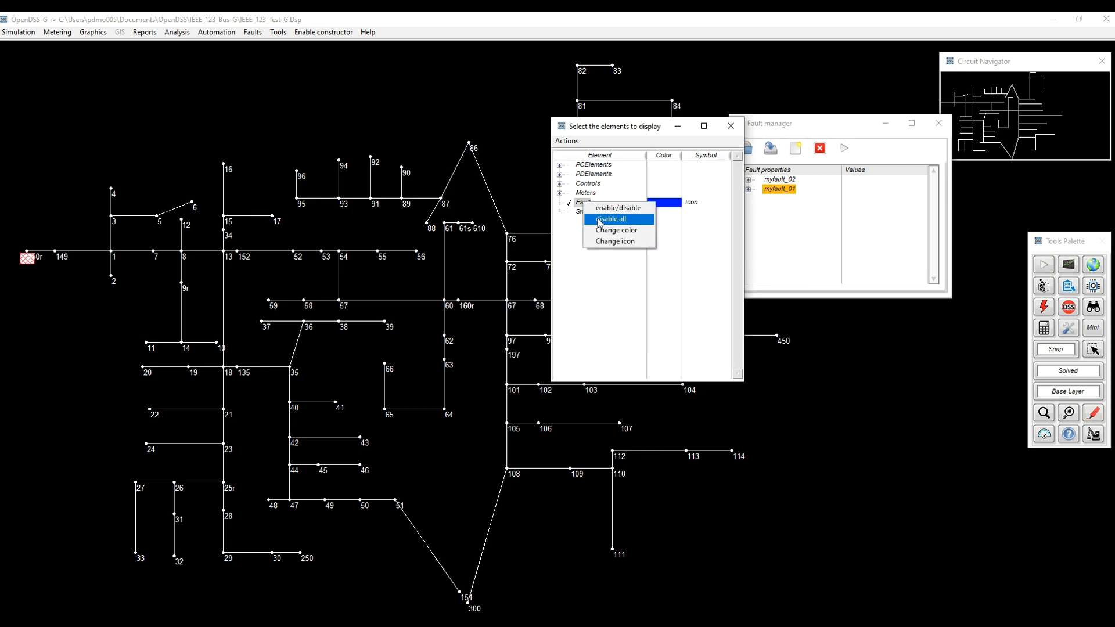
{"action": "left_click", "coordinate": [604, 230]}
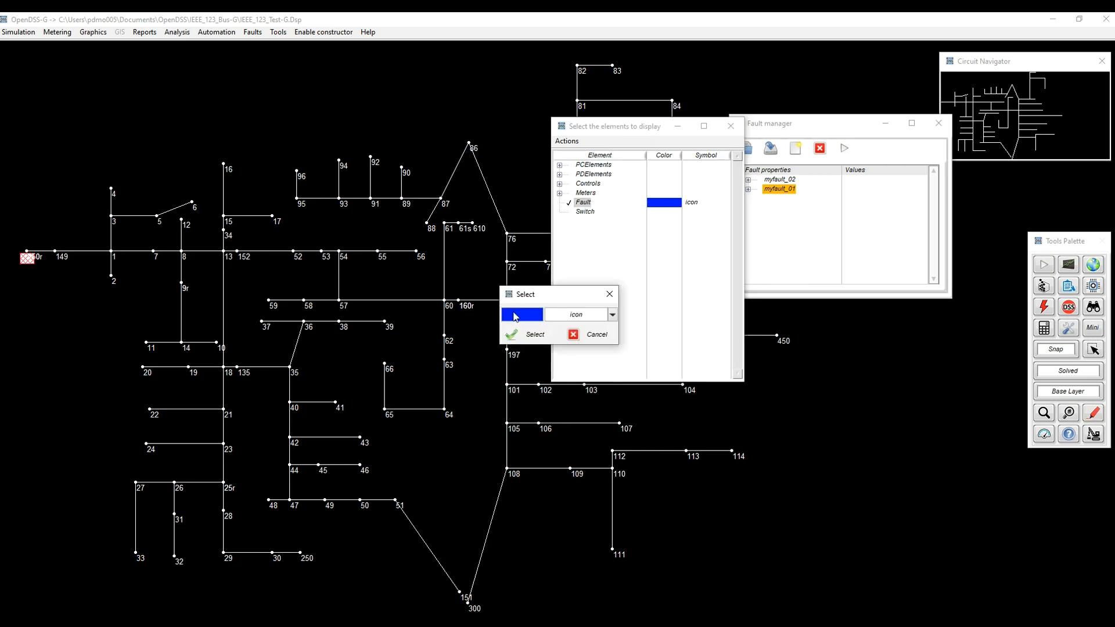
{"action": "left_click", "coordinate": [515, 315]}
{"action": "left_click", "coordinate": [666, 363]}
{"action": "left_click", "coordinate": [548, 338]}
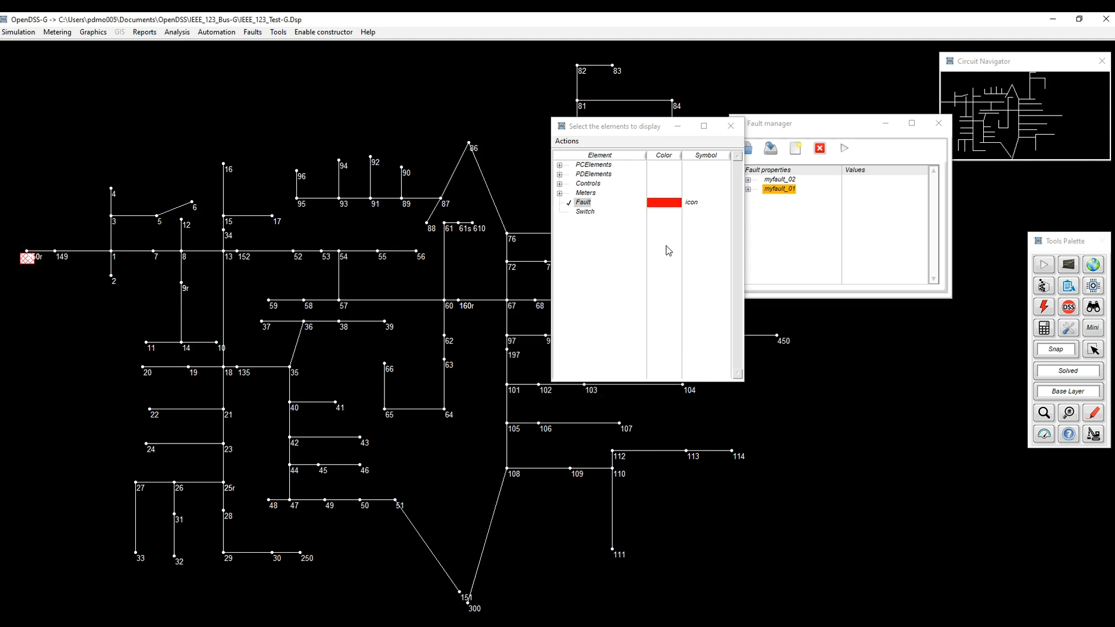
{"action": "left_click", "coordinate": [730, 126]}
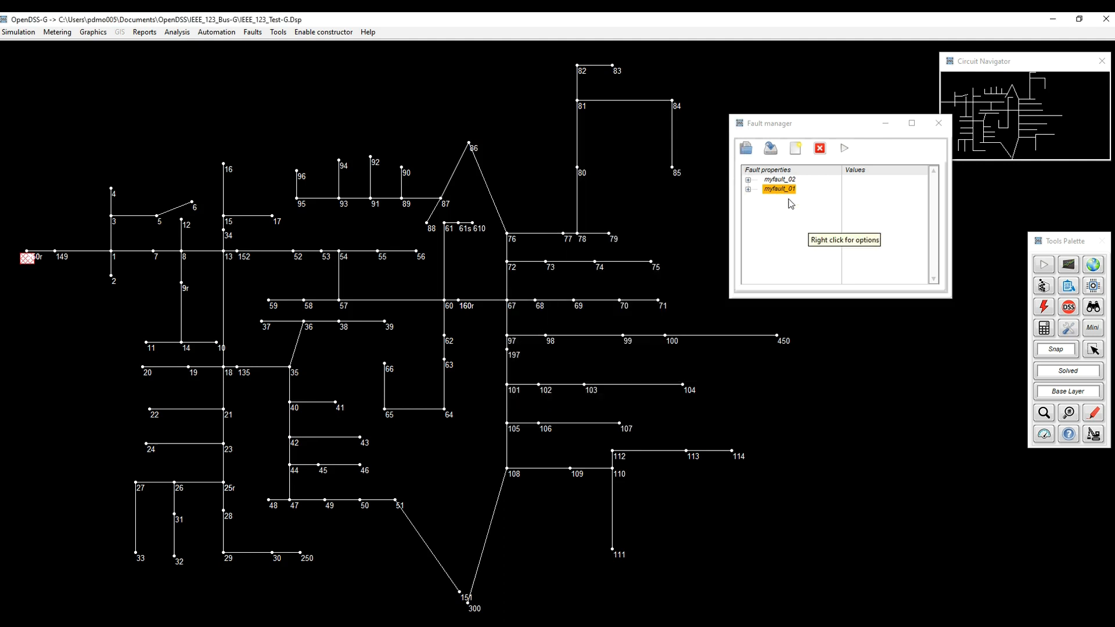
Color the circuit lines by power in MW, keeping the scale clear of the diagram, and show the lines with varying thickness.
{"action": "left_click", "coordinate": [1094, 415]}
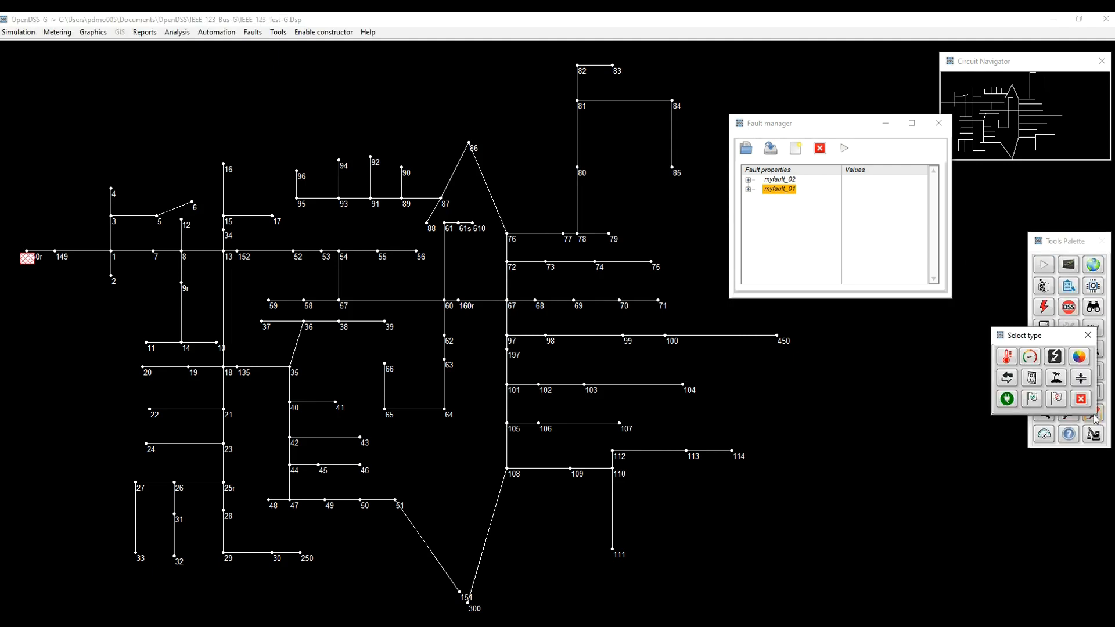
{"action": "left_click", "coordinate": [1056, 357]}
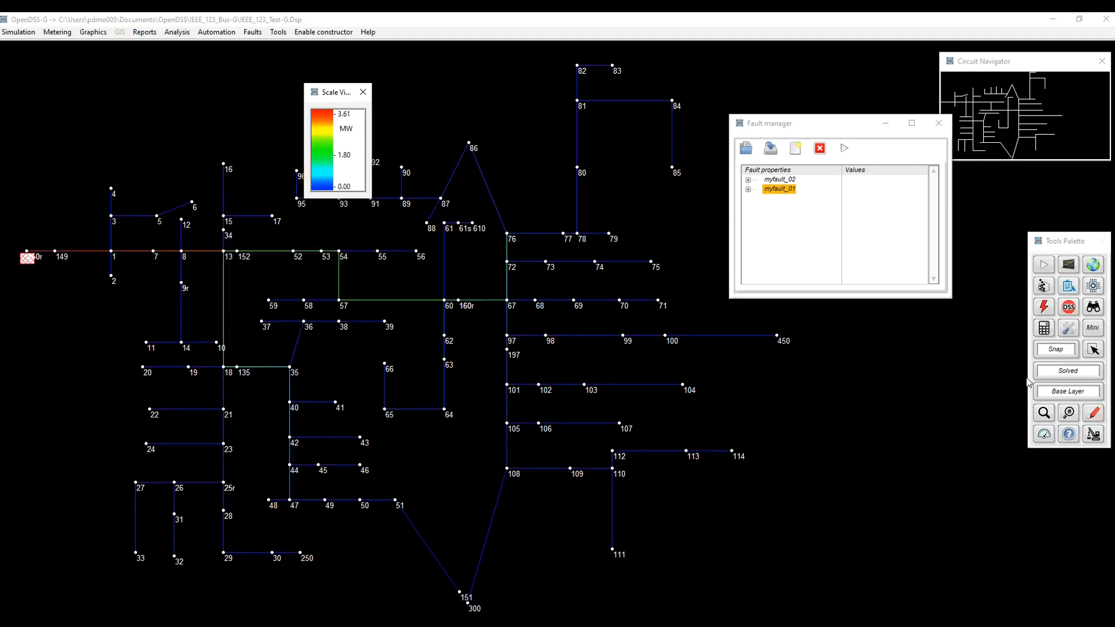
{"action": "left_click_drag", "start_coordinate": [326, 93], "coordinate": [159, 67]}
{"action": "left_click", "coordinate": [1064, 395]}
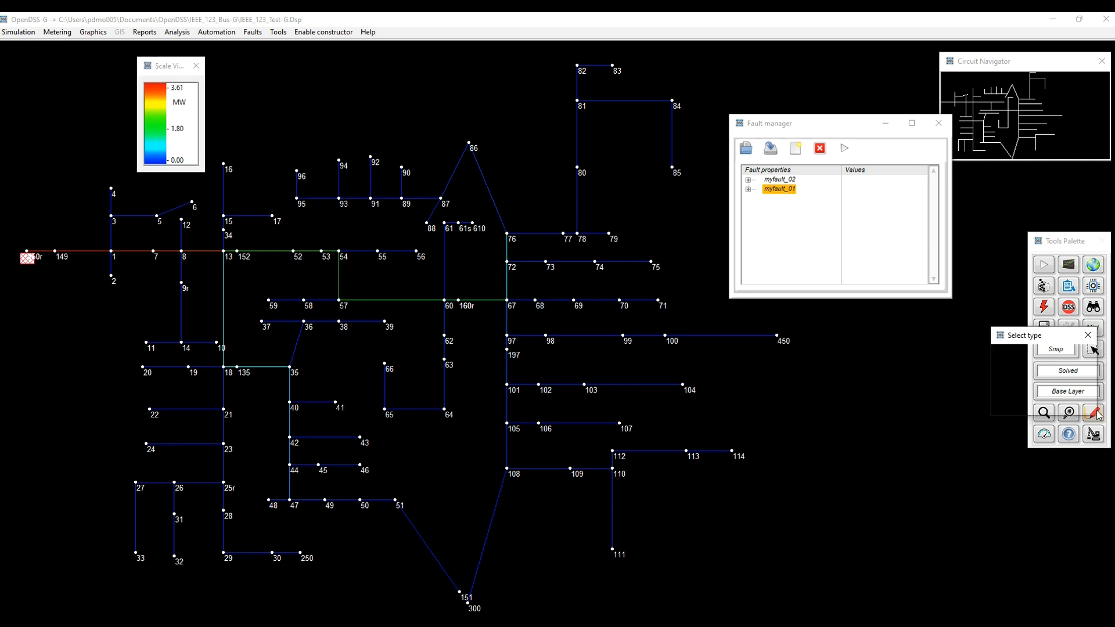
{"action": "left_click", "coordinate": [1084, 384]}
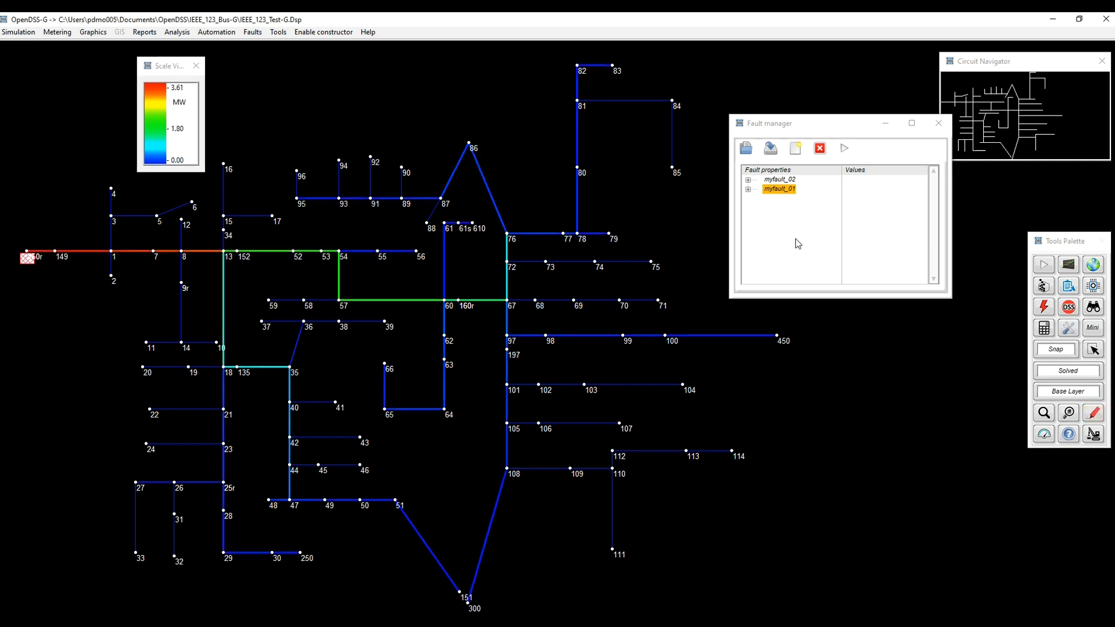
Apply only the fault myfault_01 to the circuit.
{"action": "right_click", "coordinate": [785, 192]}
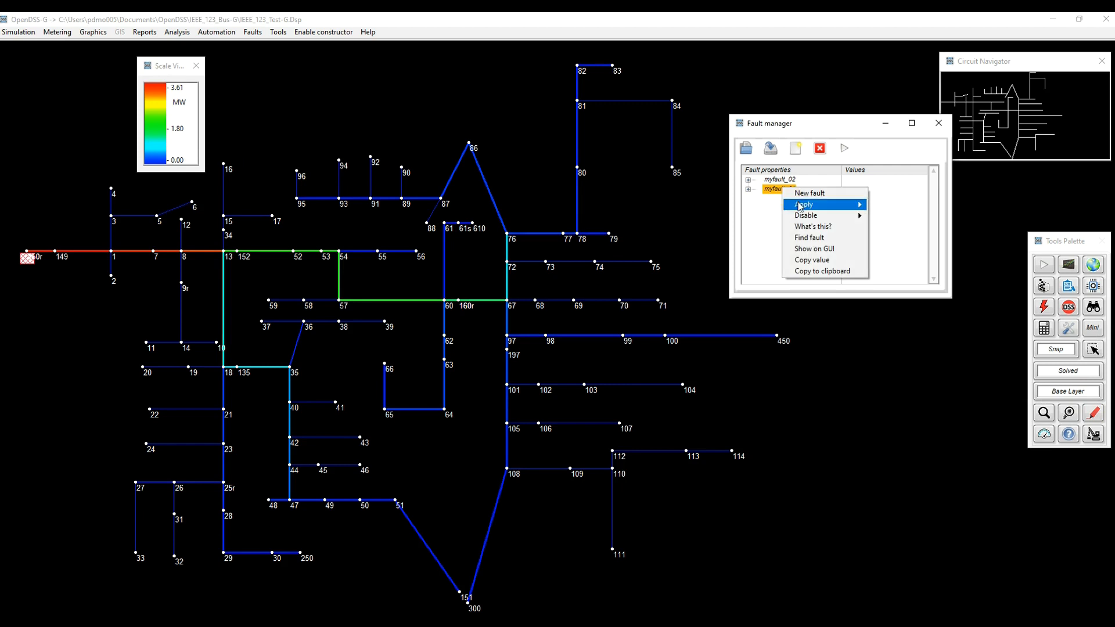
{"action": "mouse_move", "coordinate": [801, 206]}
{"action": "left_click", "coordinate": [895, 217]}
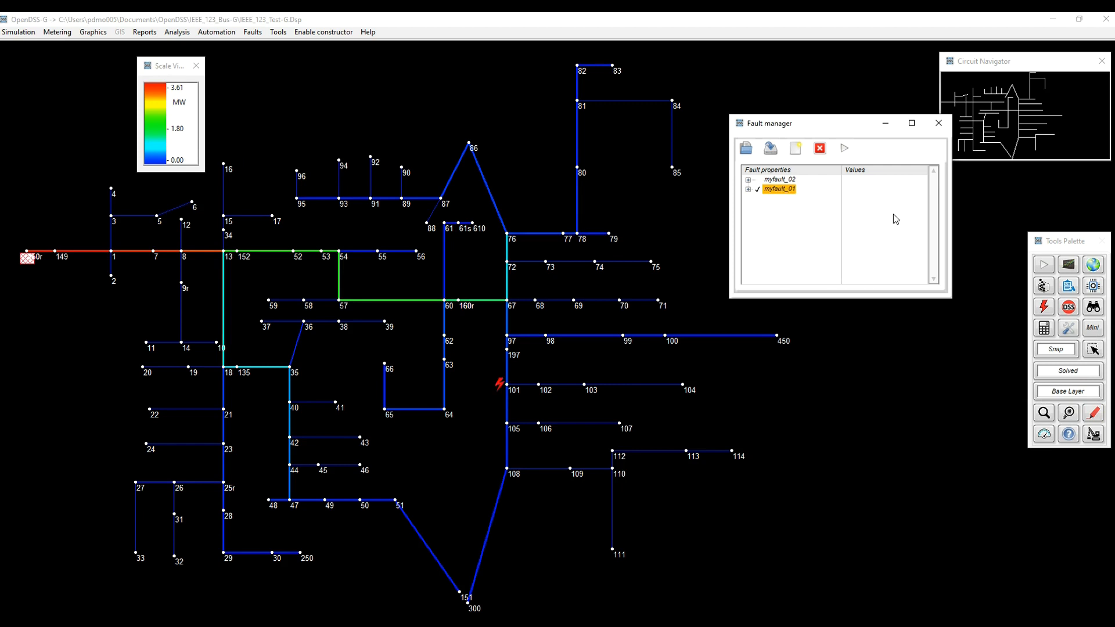
Run the Snap simulation with the fault applied, dismissing any warnings.
{"action": "left_click", "coordinate": [1044, 265]}
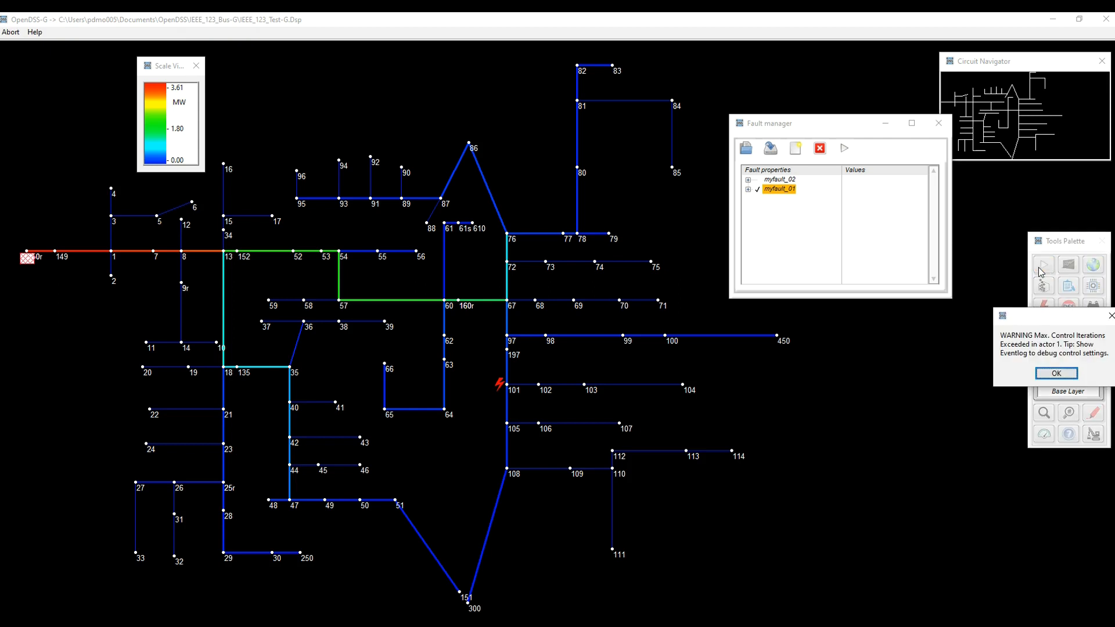
{"action": "left_click", "coordinate": [1064, 375]}
{"action": "left_click", "coordinate": [558, 352]}
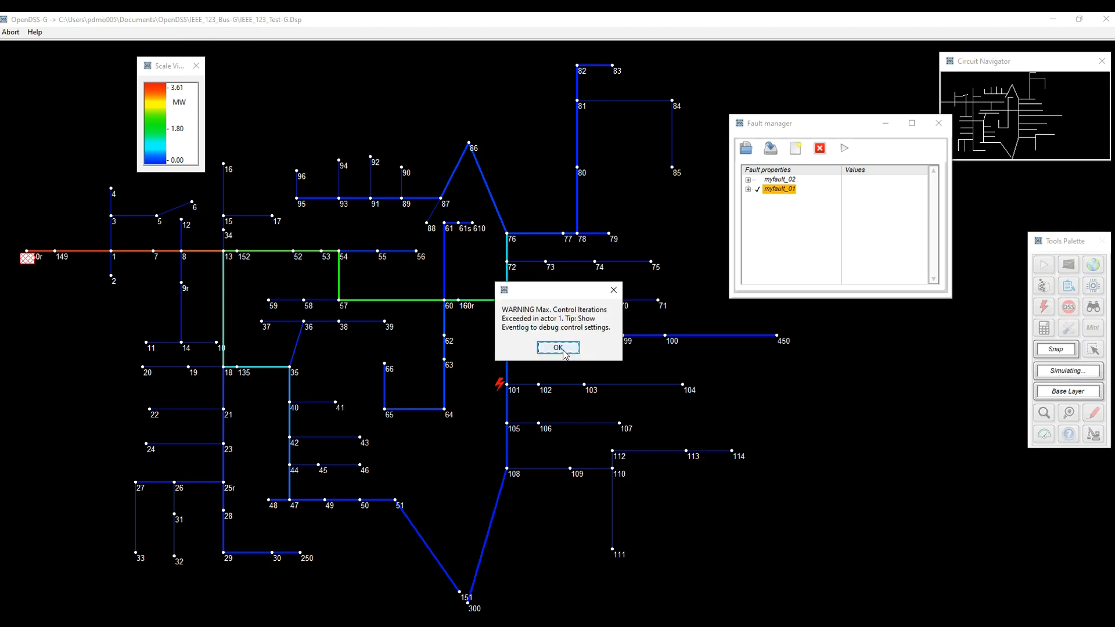
{"action": "left_click", "coordinate": [558, 347]}
Change the maximum number of control iterations (maxcontroliter) in the simulation settings.
{"action": "left_click", "coordinate": [1072, 330]}
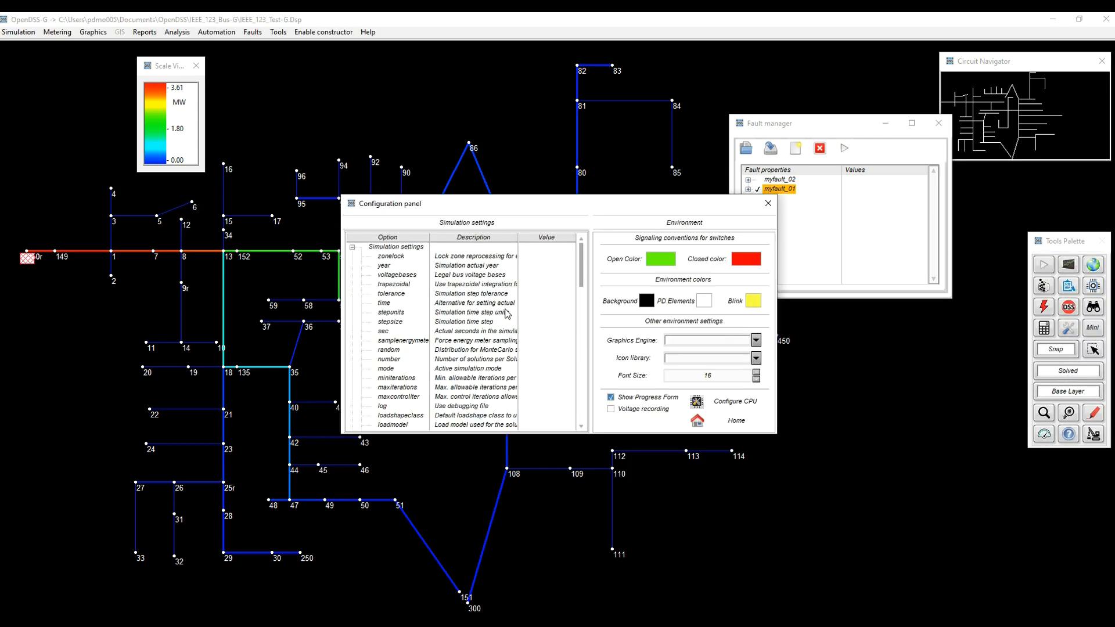
{"action": "left_click", "coordinate": [352, 247]}
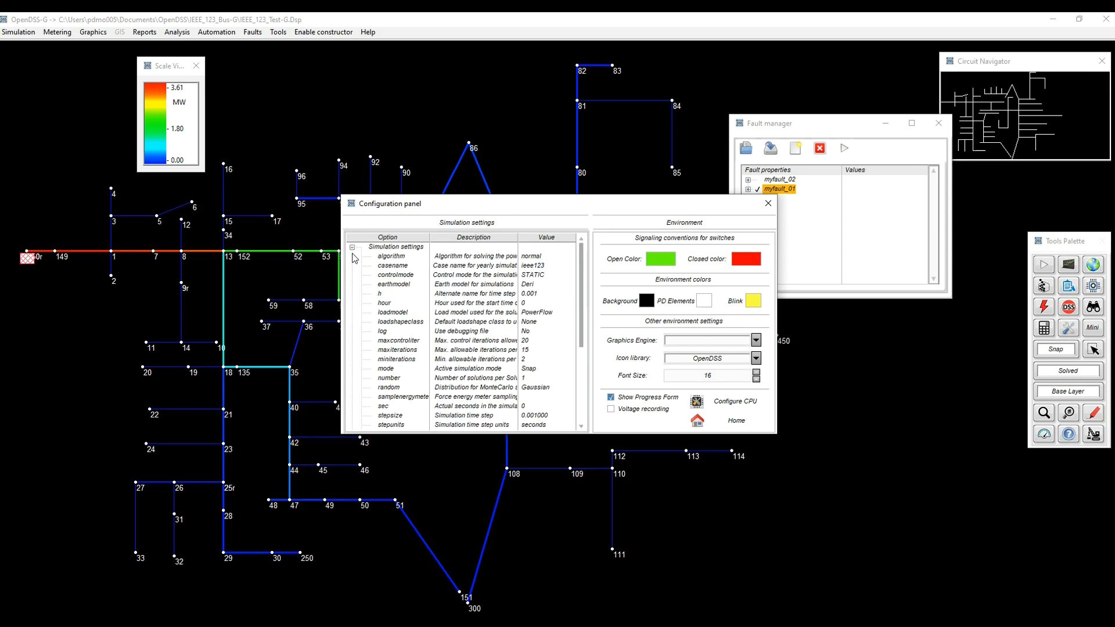
{"action": "left_click", "coordinate": [481, 342]}
{"action": "double_click", "coordinate": [480, 344]}
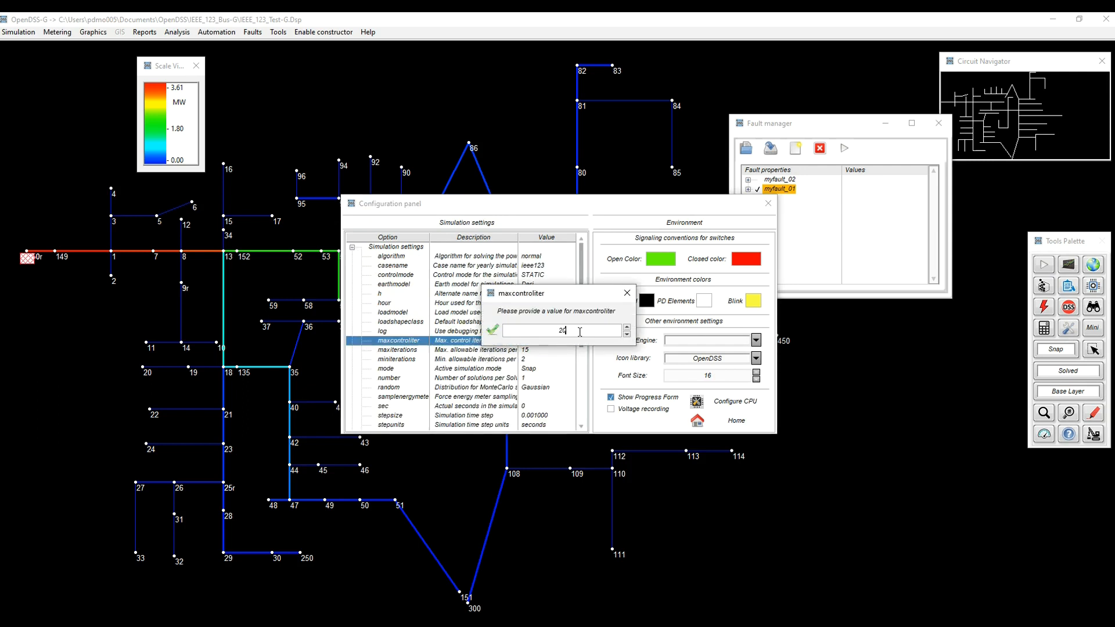
{"action": "left_click", "coordinate": [494, 333]}
{"action": "left_click", "coordinate": [724, 428]}
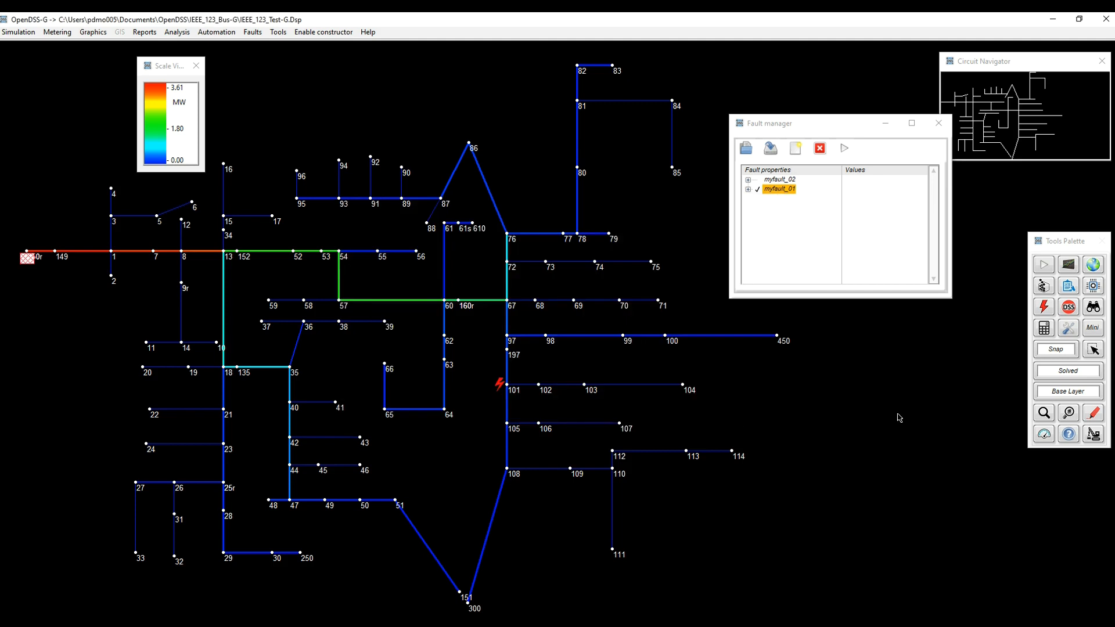
Solve the circuit again and display the per-unit bus voltages as a color contour over the diagram.
{"action": "left_click", "coordinate": [1043, 285]}
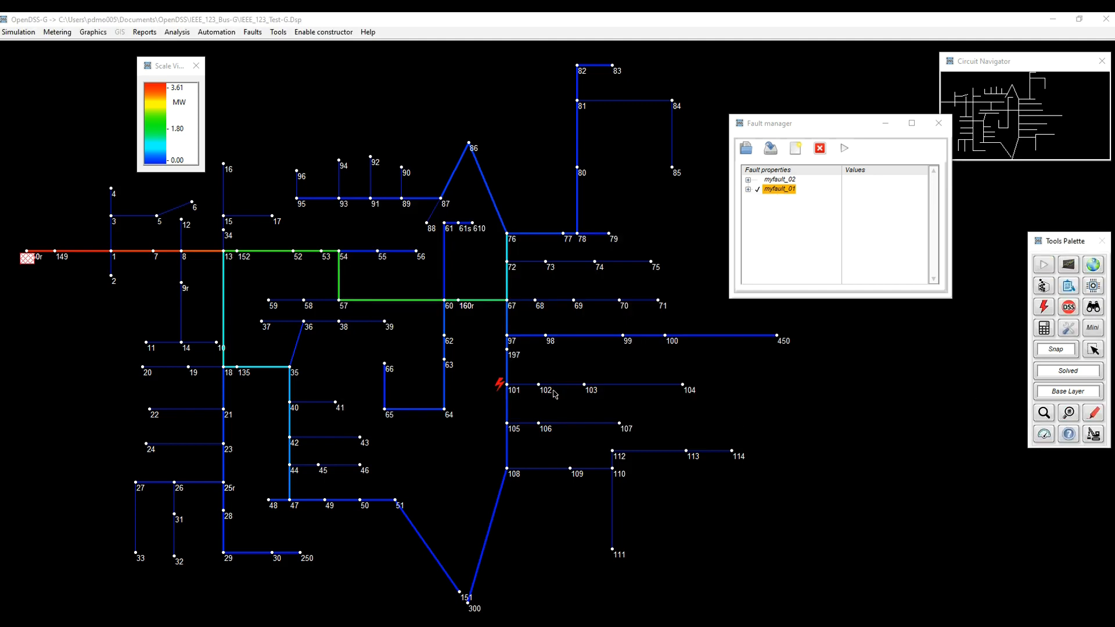
{"action": "left_click", "coordinate": [1092, 414]}
{"action": "left_click", "coordinate": [1035, 366]}
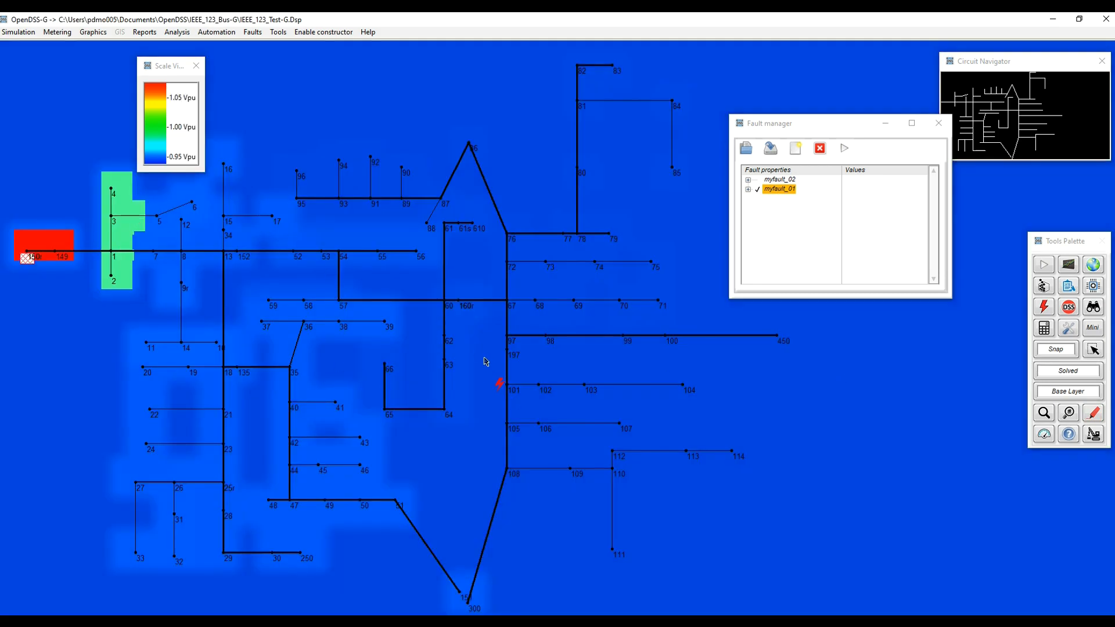
Switch the applied fault from myfault_01 to myfault_02, running the Snap simulation after each change.
{"action": "left_click", "coordinate": [823, 153]}
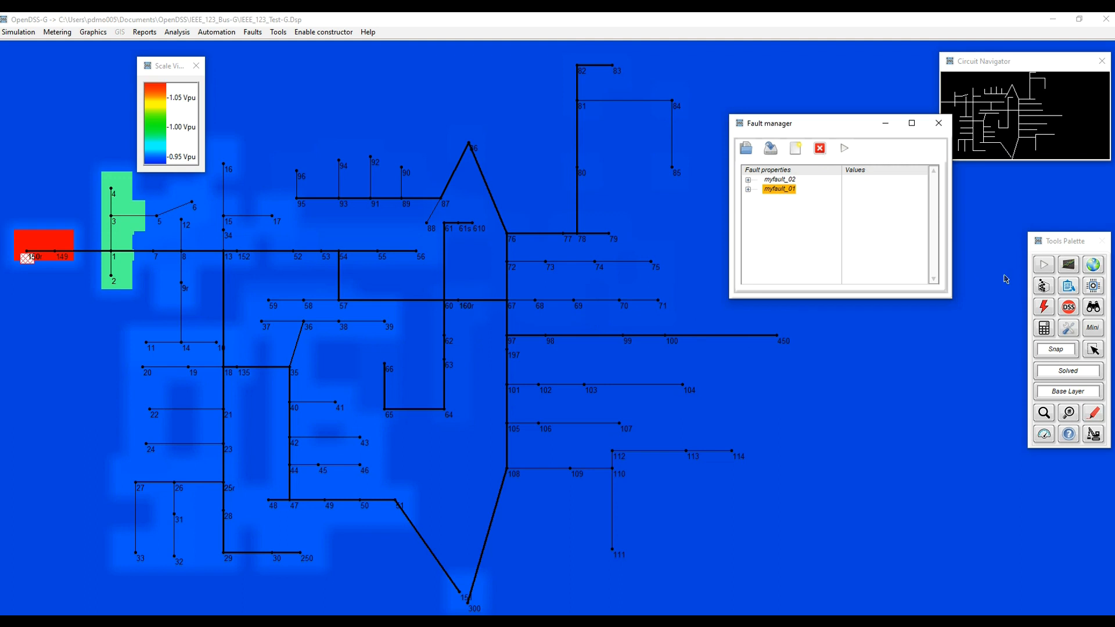
{"action": "left_click", "coordinate": [1044, 265]}
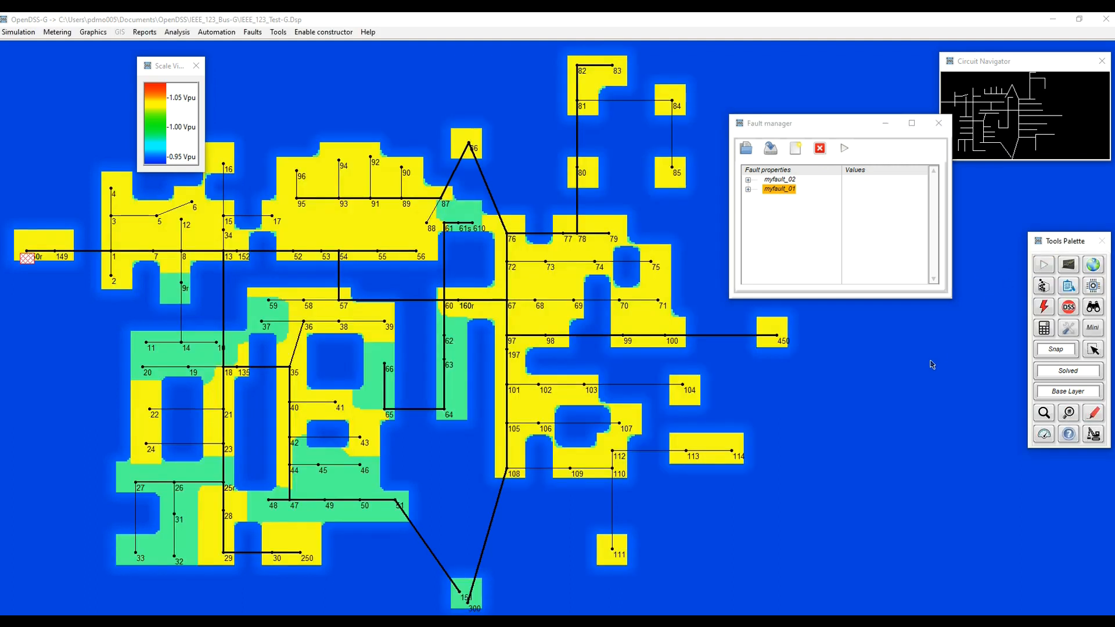
{"action": "left_click", "coordinate": [782, 180]}
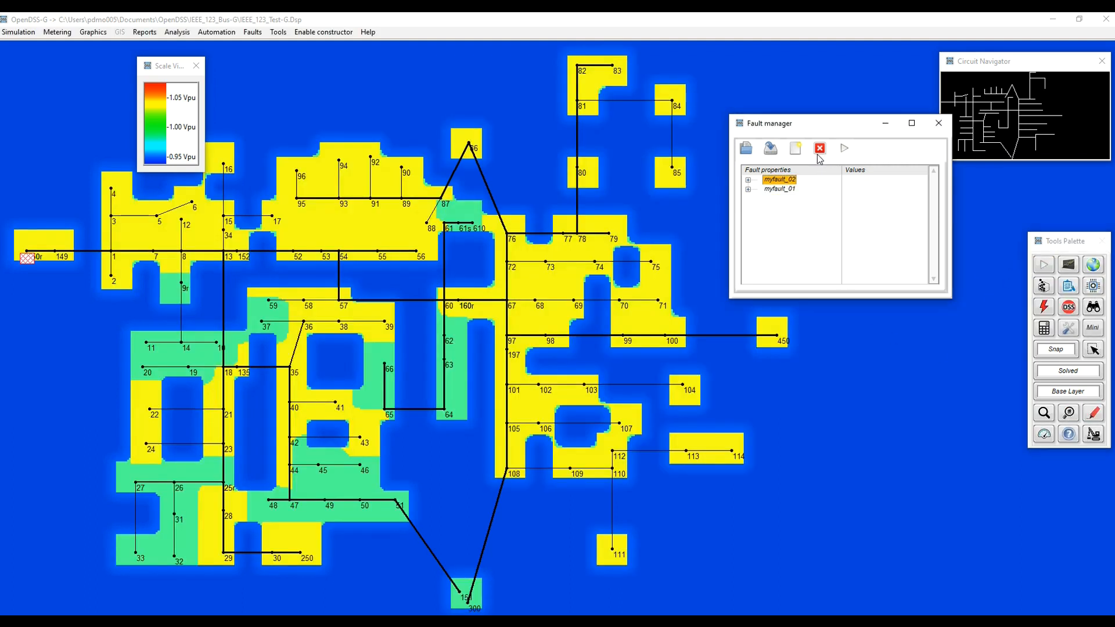
{"action": "left_click", "coordinate": [846, 151]}
{"action": "left_click", "coordinate": [1048, 269]}
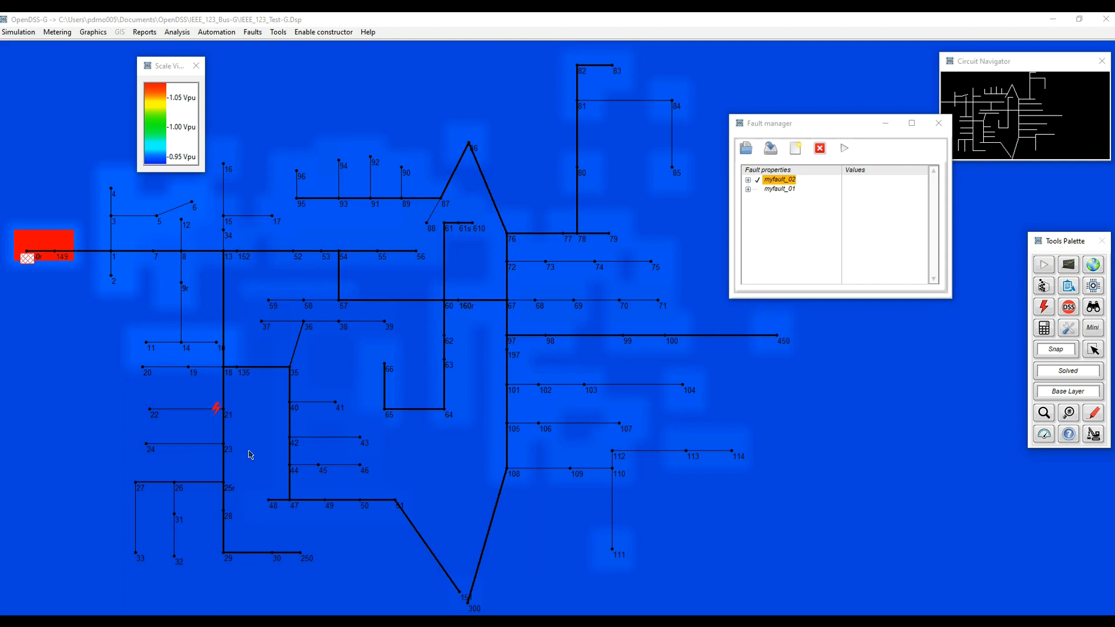
Disable myfault_02 and apply all faults together, solving the circuit after each change.
{"action": "left_click", "coordinate": [820, 149]}
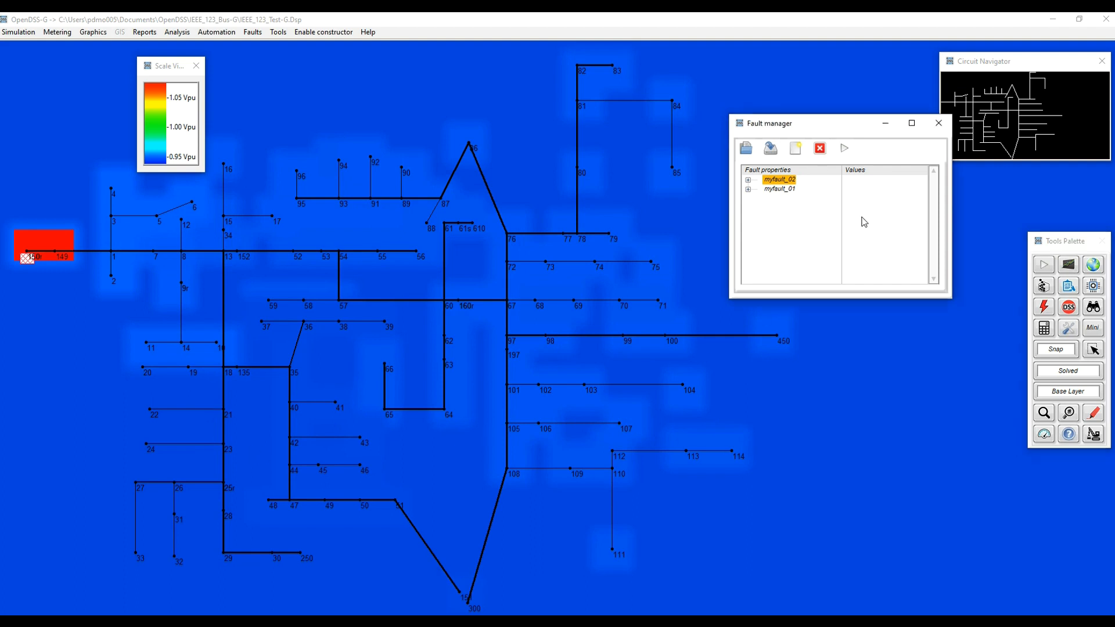
{"action": "left_click", "coordinate": [1039, 266]}
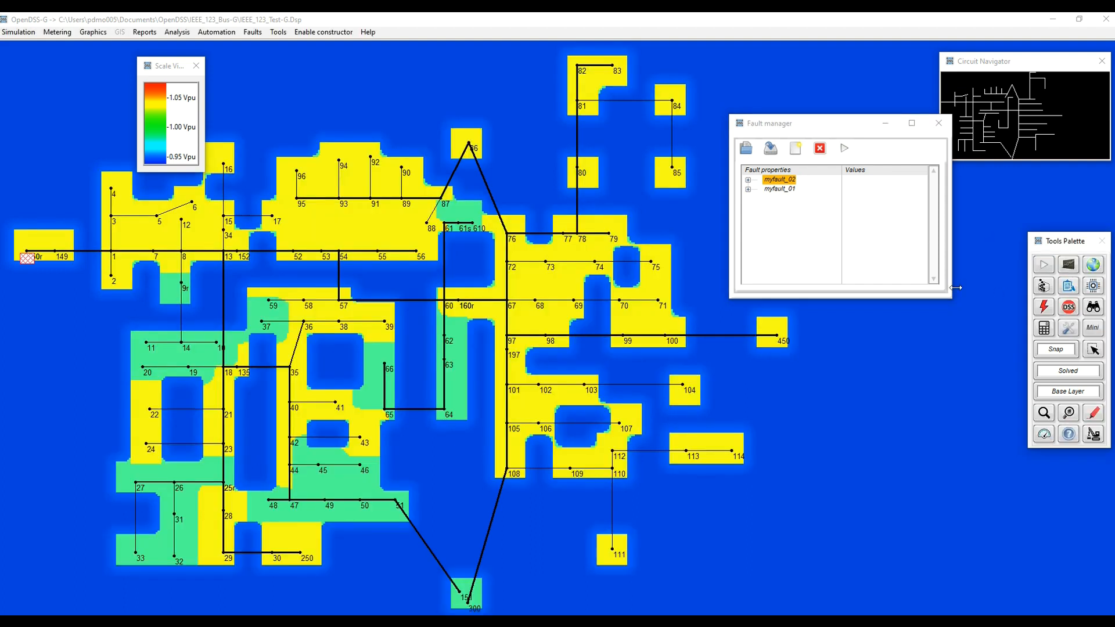
{"action": "right_click", "coordinate": [781, 200]}
{"action": "mouse_move", "coordinate": [805, 218]}
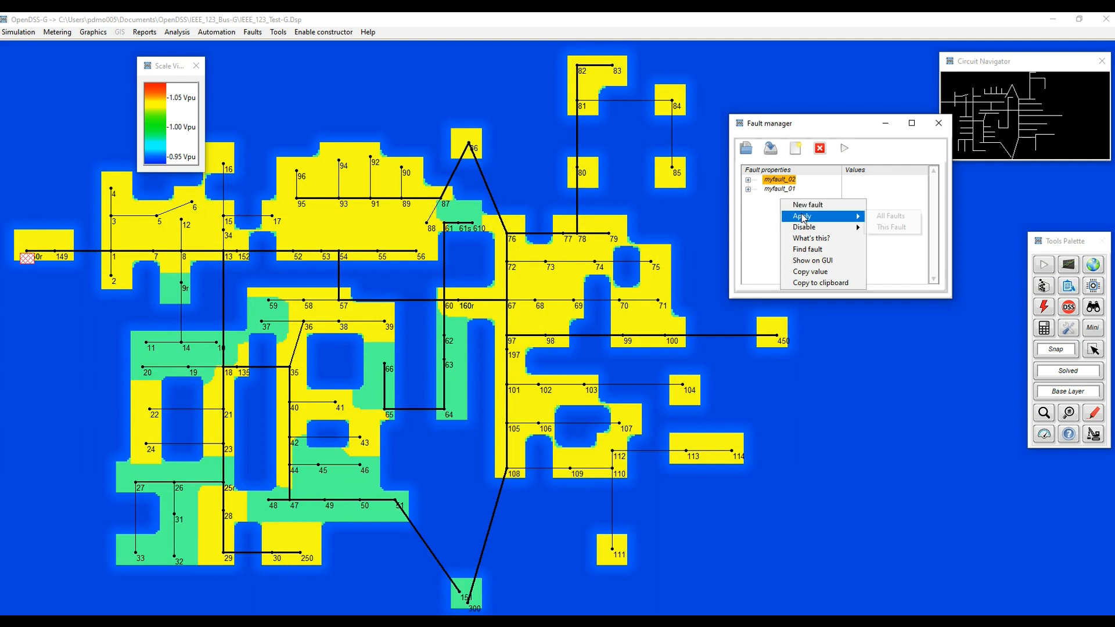
{"action": "left_click", "coordinate": [893, 219]}
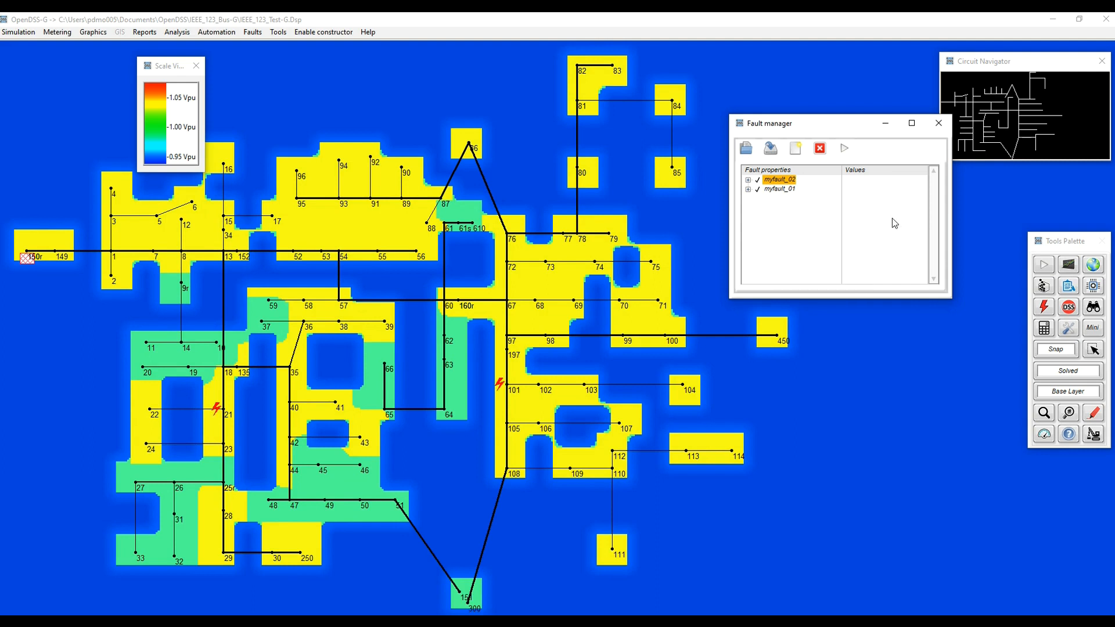
{"action": "left_click", "coordinate": [1043, 266]}
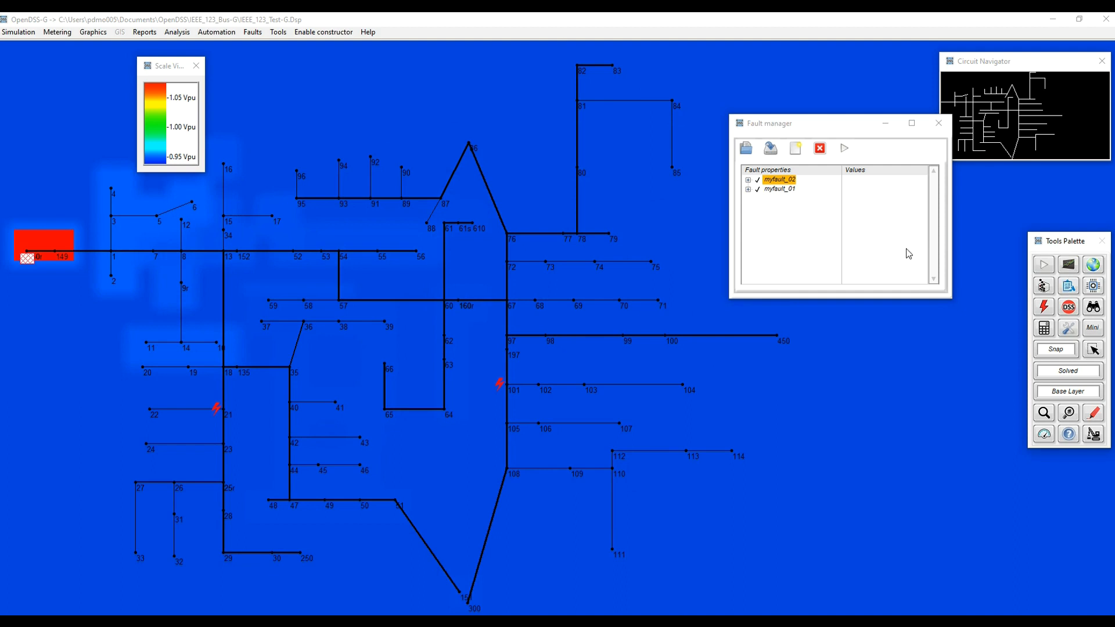
Disable all faults at once and solve the circuit again.
{"action": "right_click", "coordinate": [791, 213]}
{"action": "mouse_move", "coordinate": [830, 235]}
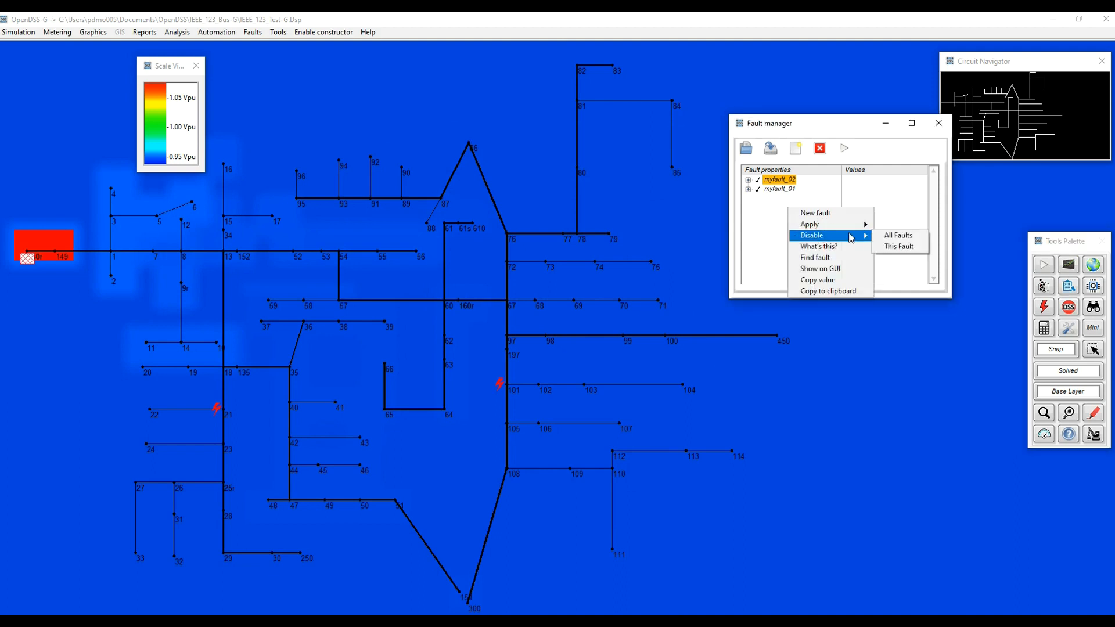
{"action": "left_click", "coordinate": [893, 240]}
{"action": "left_click", "coordinate": [1045, 265]}
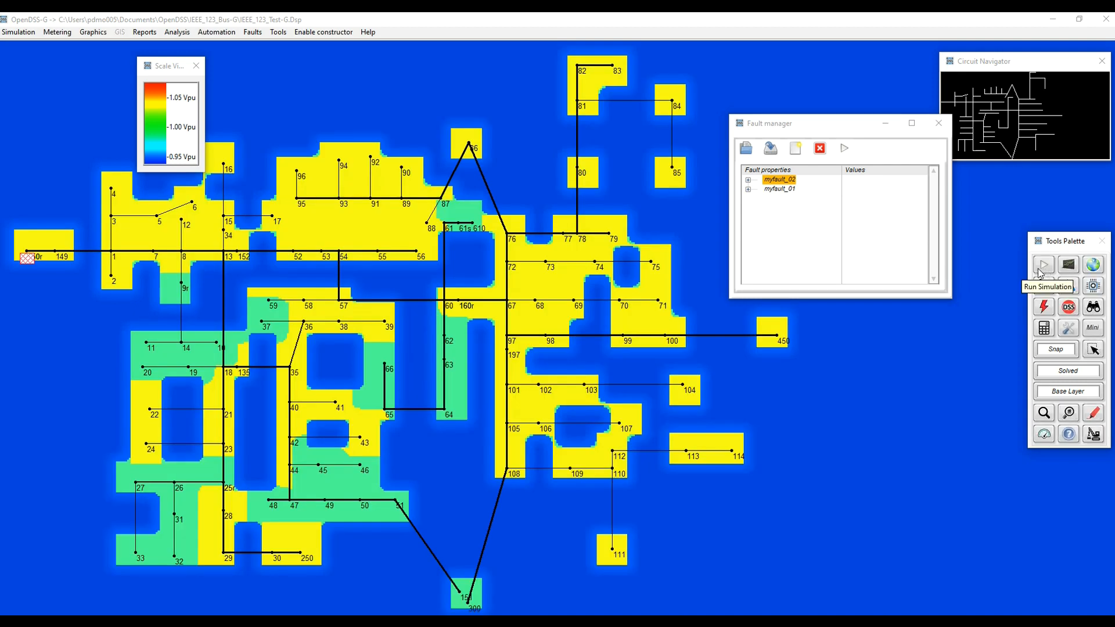
Display the power flow in MW over the diagram and solve the circuit with only myfault_02 applied.
{"action": "left_click", "coordinate": [1096, 413]}
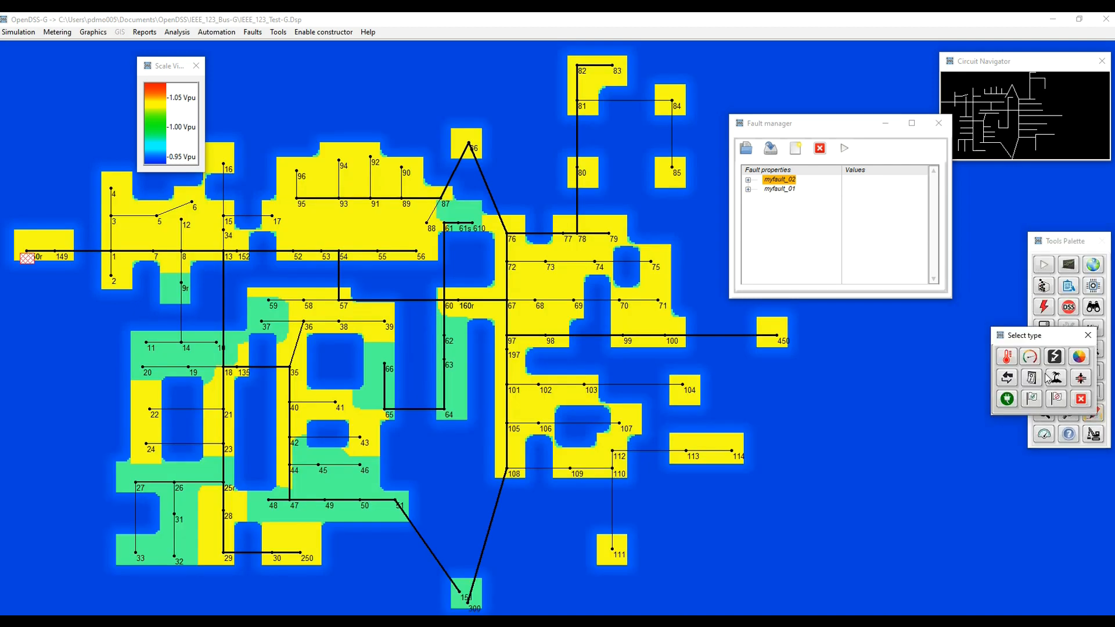
{"action": "left_click", "coordinate": [1055, 357]}
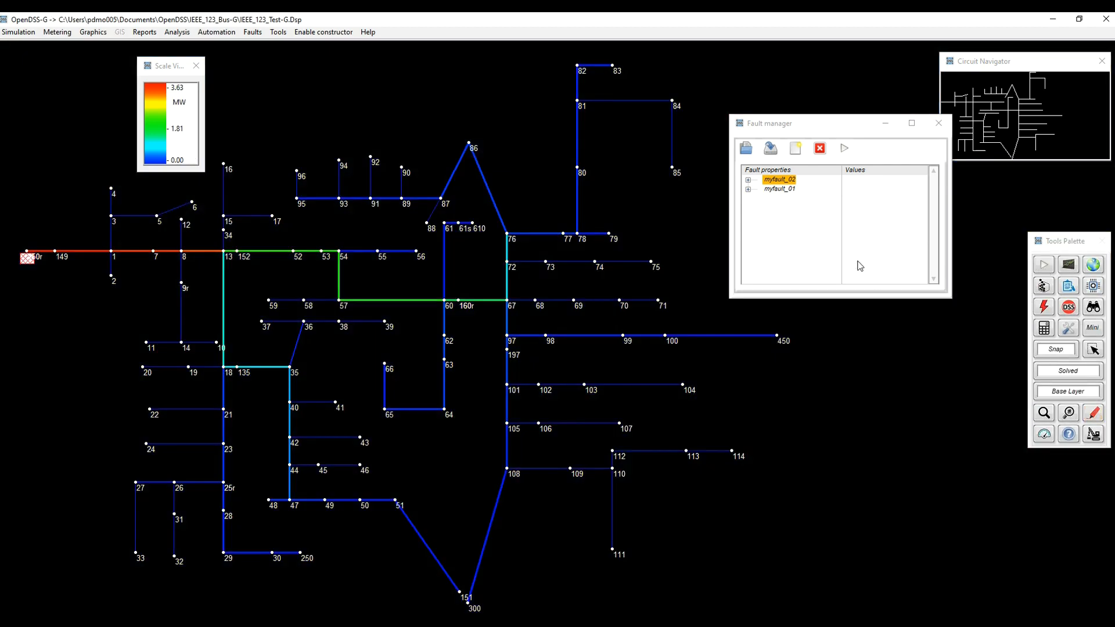
{"action": "right_click", "coordinate": [776, 178]}
{"action": "left_click", "coordinate": [768, 179]}
{"action": "left_click", "coordinate": [844, 149]}
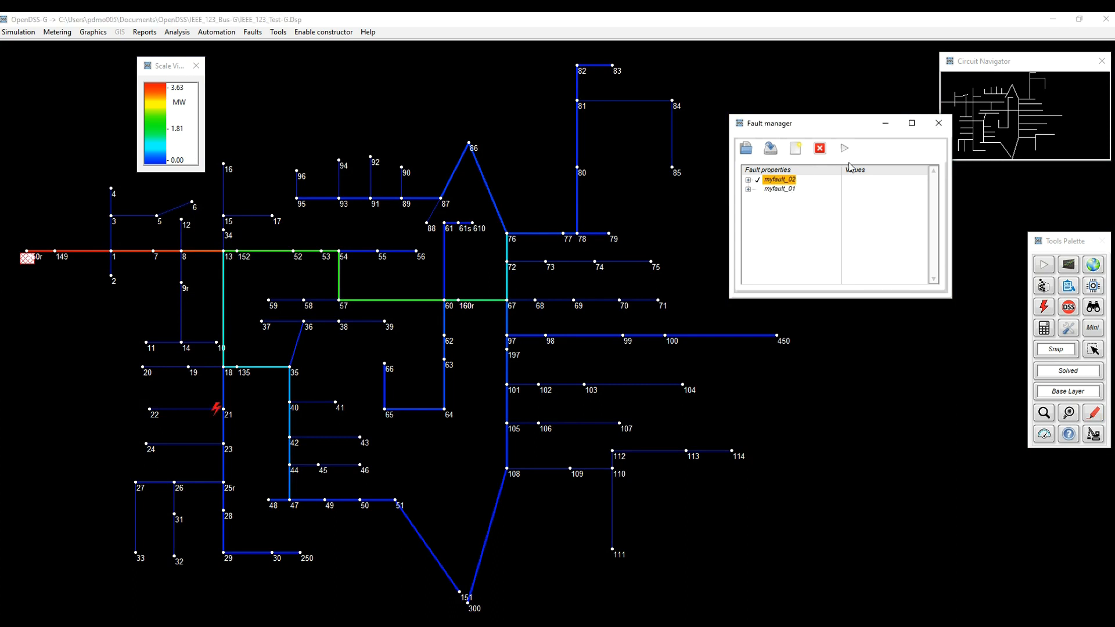
{"action": "left_click", "coordinate": [1044, 269]}
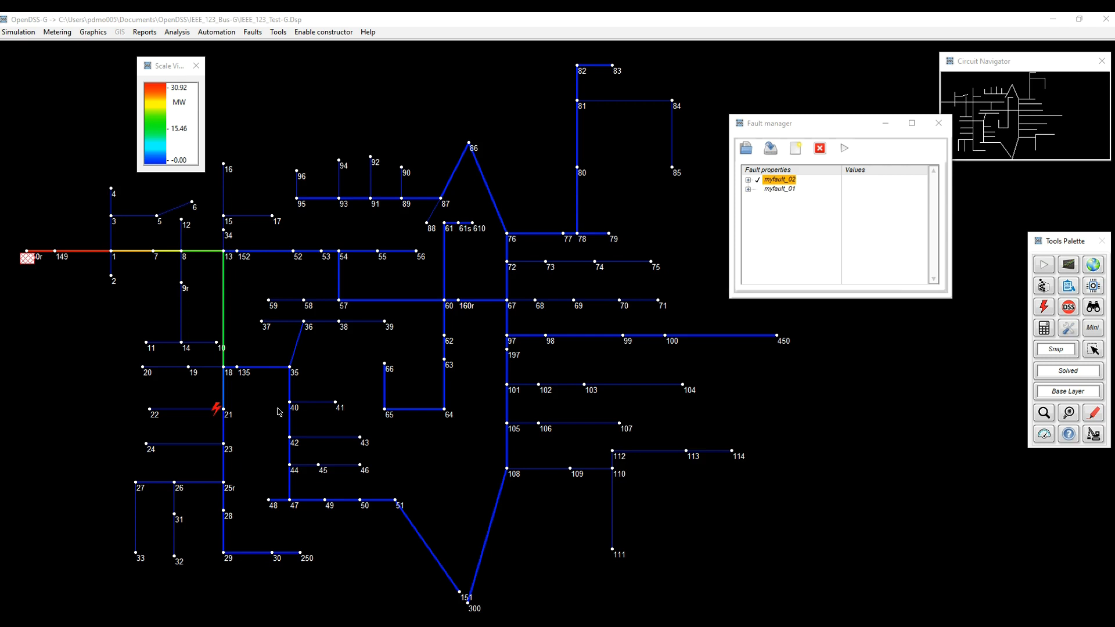
Display the line overloads over the diagram and solve the circuit with myfault_01 applied instead of myfault_02.
{"action": "left_click", "coordinate": [1094, 414]}
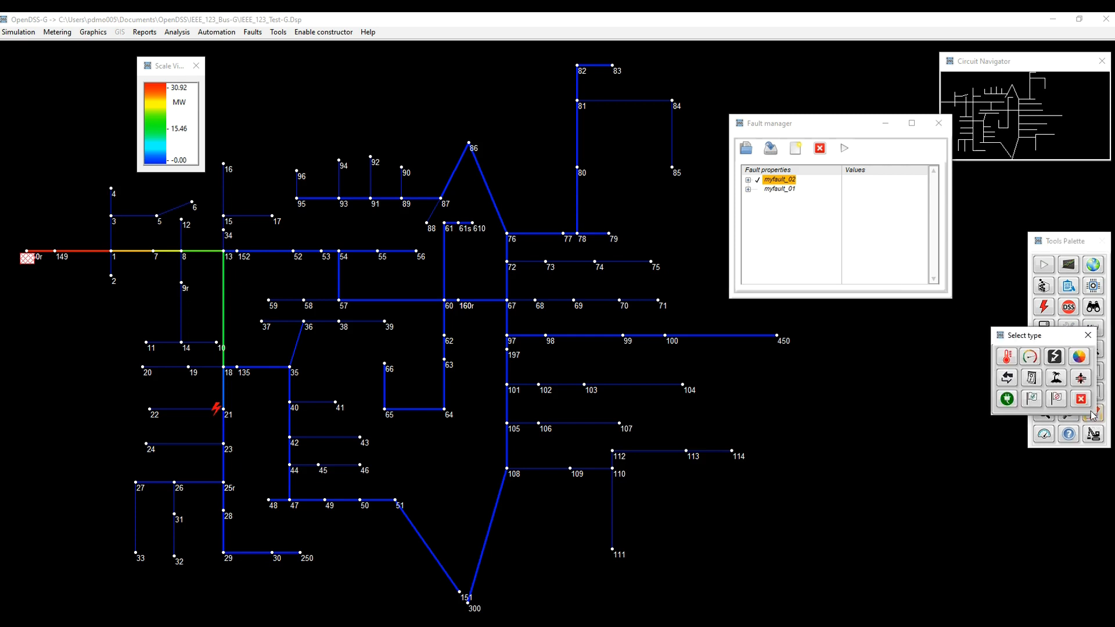
{"action": "left_click", "coordinate": [1005, 356]}
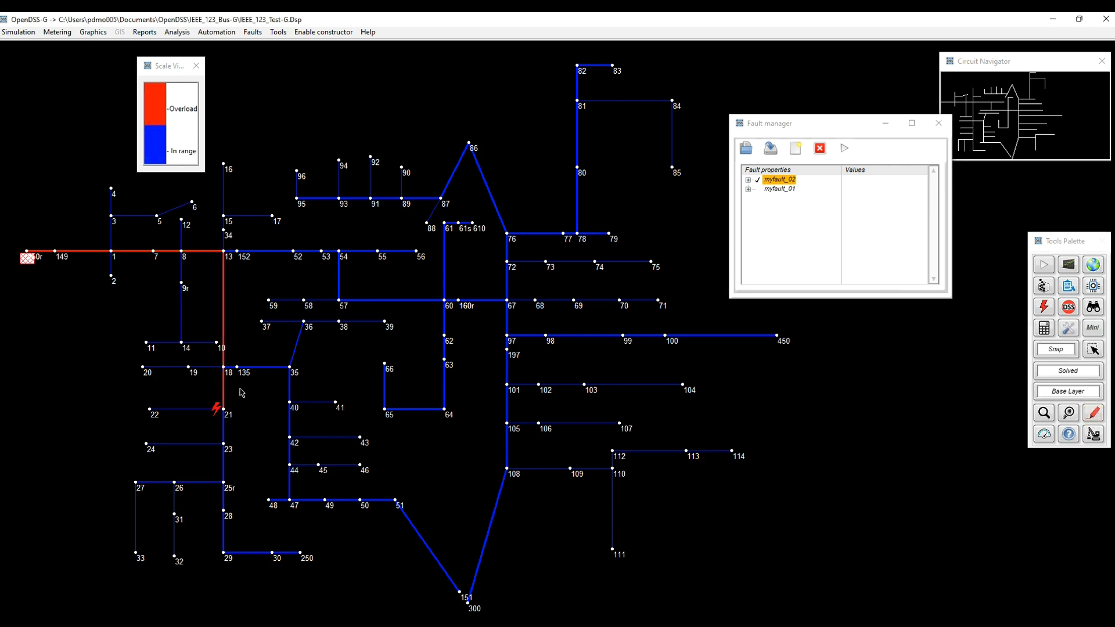
{"action": "left_click", "coordinate": [780, 190]}
{"action": "left_click", "coordinate": [845, 149]}
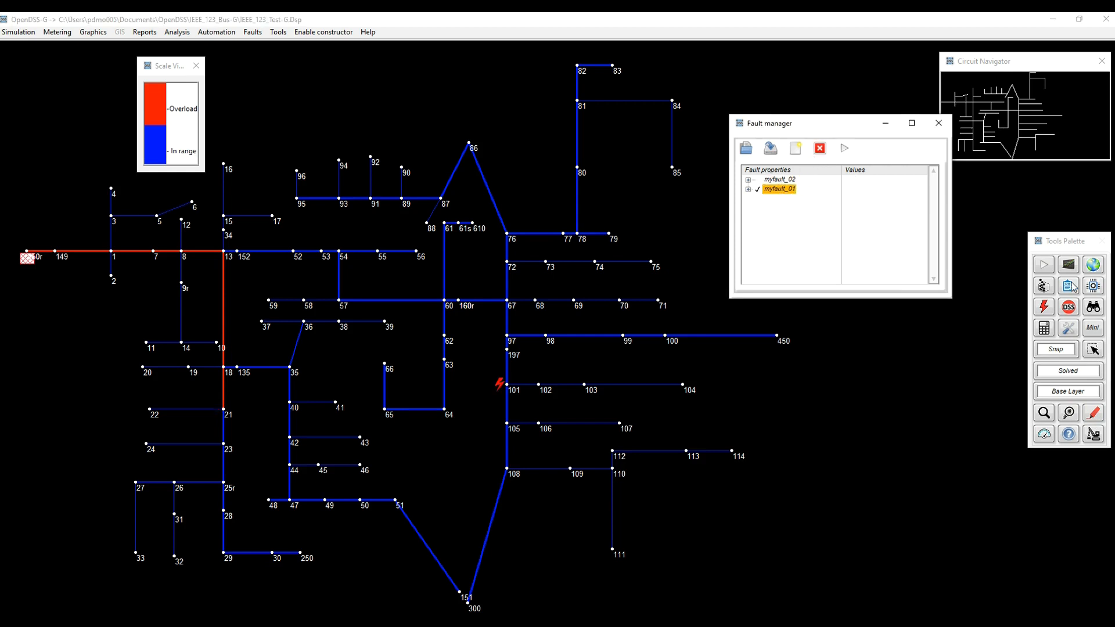
{"action": "left_click", "coordinate": [1045, 267]}
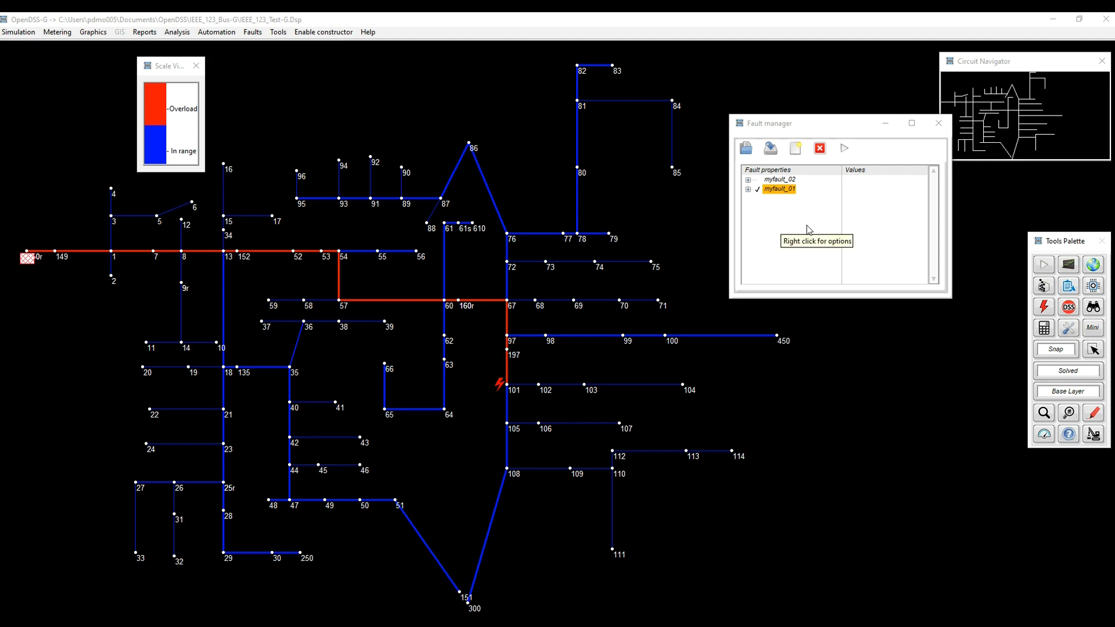
Disable myfault_01 and solve, apply both faults together, and run the simulation again.
{"action": "left_click", "coordinate": [820, 149]}
{"action": "right_click", "coordinate": [780, 225]}
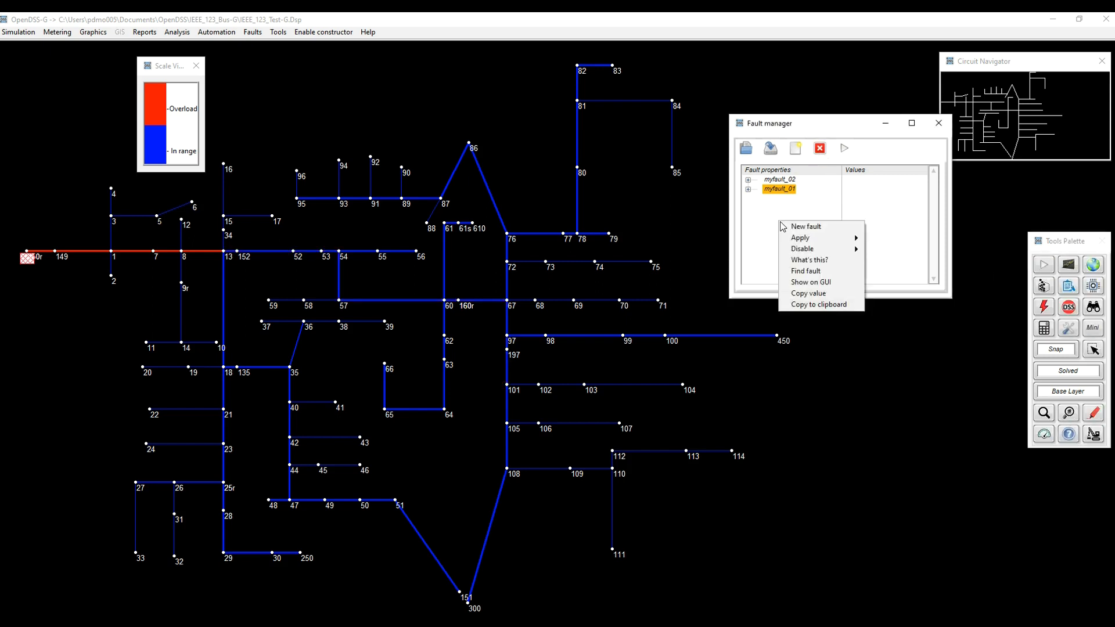
{"action": "mouse_move", "coordinate": [804, 241]}
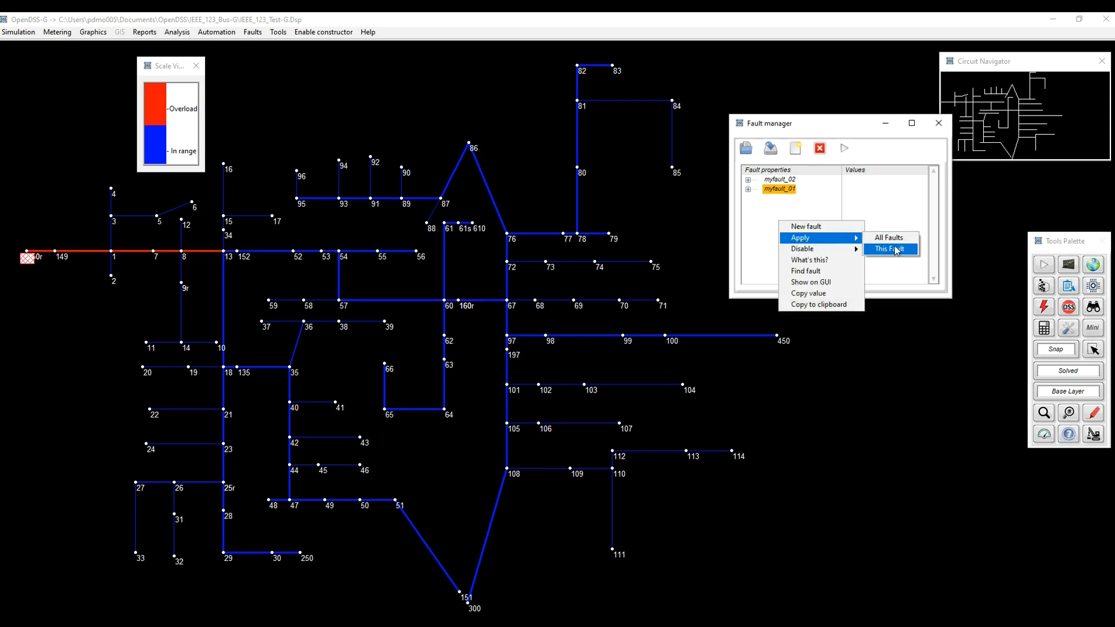
{"action": "left_click", "coordinate": [897, 256]}
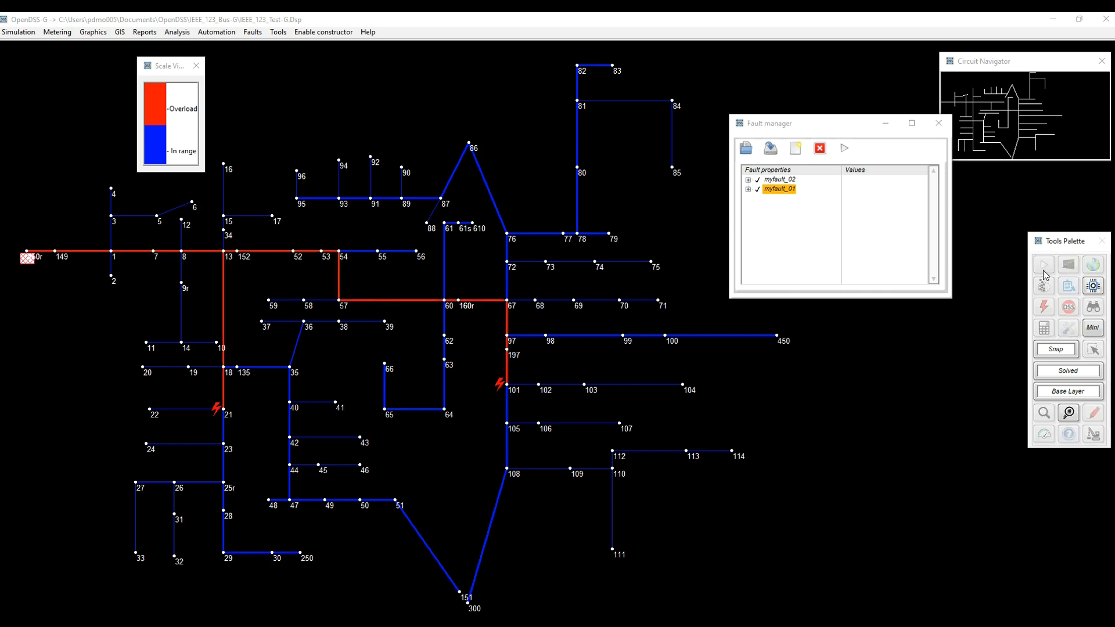
Disable all faults, solve the circuit, and display the per-unit bus voltages as a color contour.
{"action": "right_click", "coordinate": [782, 235]}
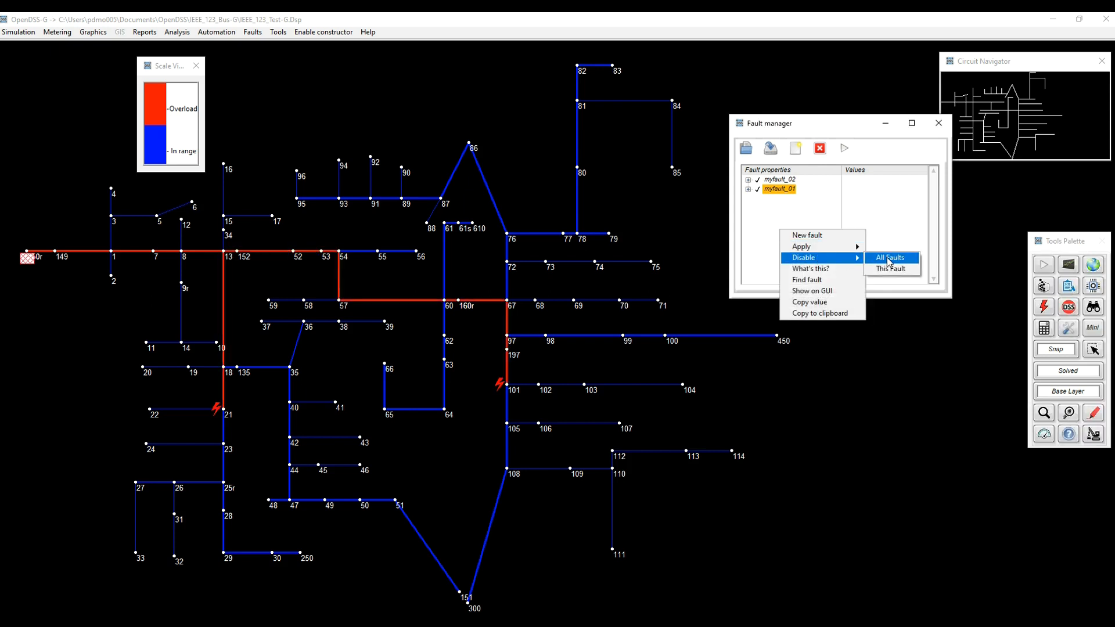
{"action": "left_click", "coordinate": [877, 258]}
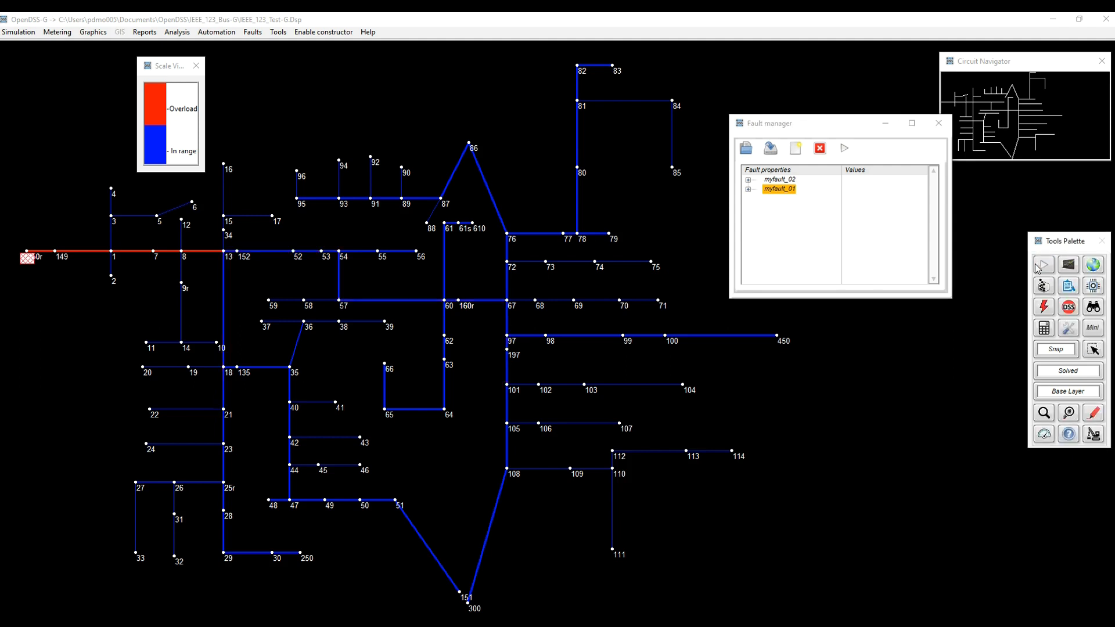
{"action": "left_click", "coordinate": [1095, 413]}
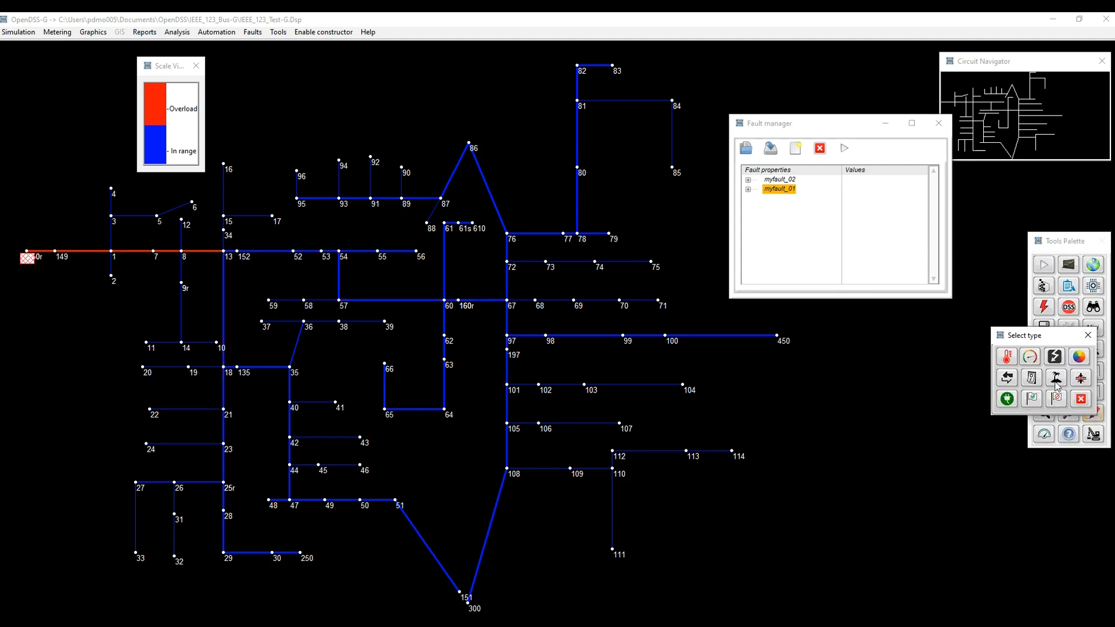
{"action": "left_click", "coordinate": [1033, 362]}
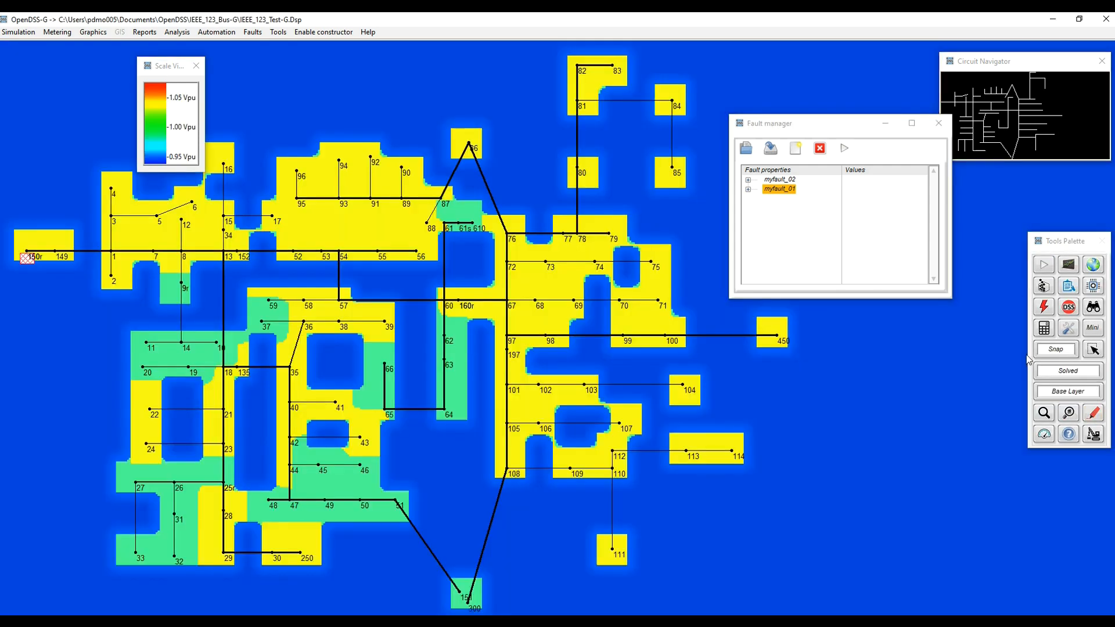
Move the Fault manager out of the way and expand the simulation settings in the Configuration panel.
{"action": "left_click_drag", "start_coordinate": [816, 127], "coordinate": [857, 339]}
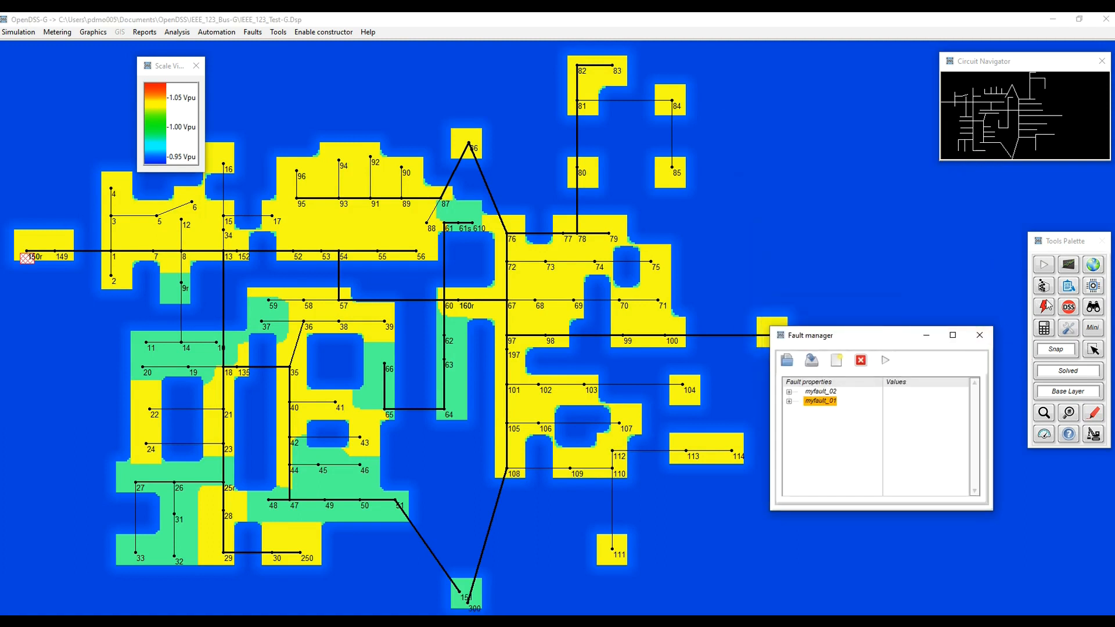
{"action": "left_click", "coordinate": [1094, 286]}
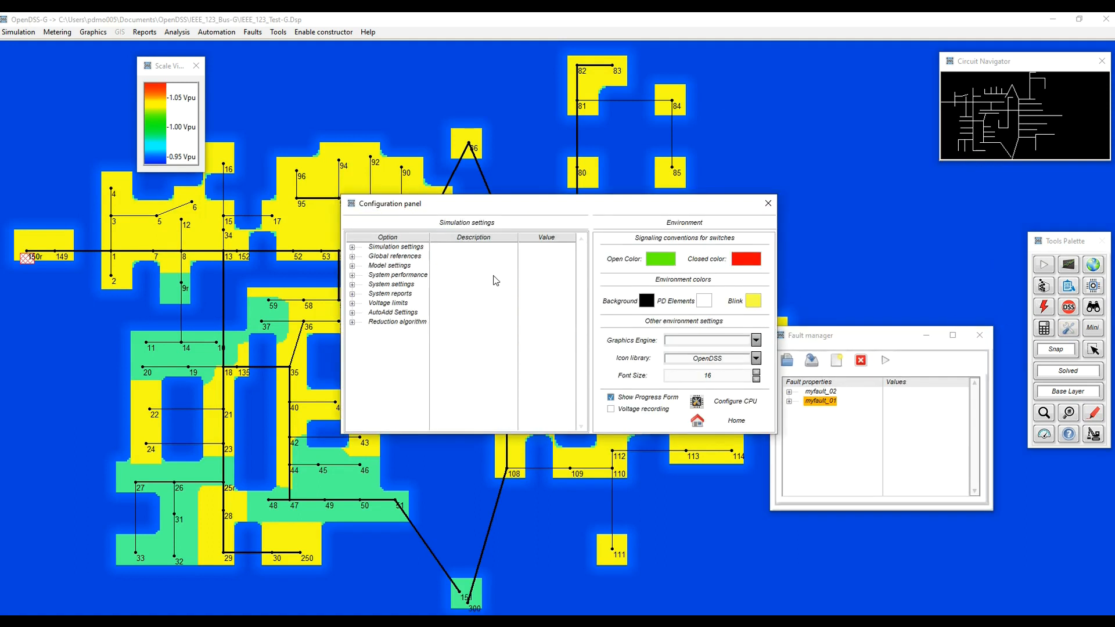
{"action": "scroll", "coordinate": [418, 360], "scroll_direction": "down", "scroll_amount": 3}
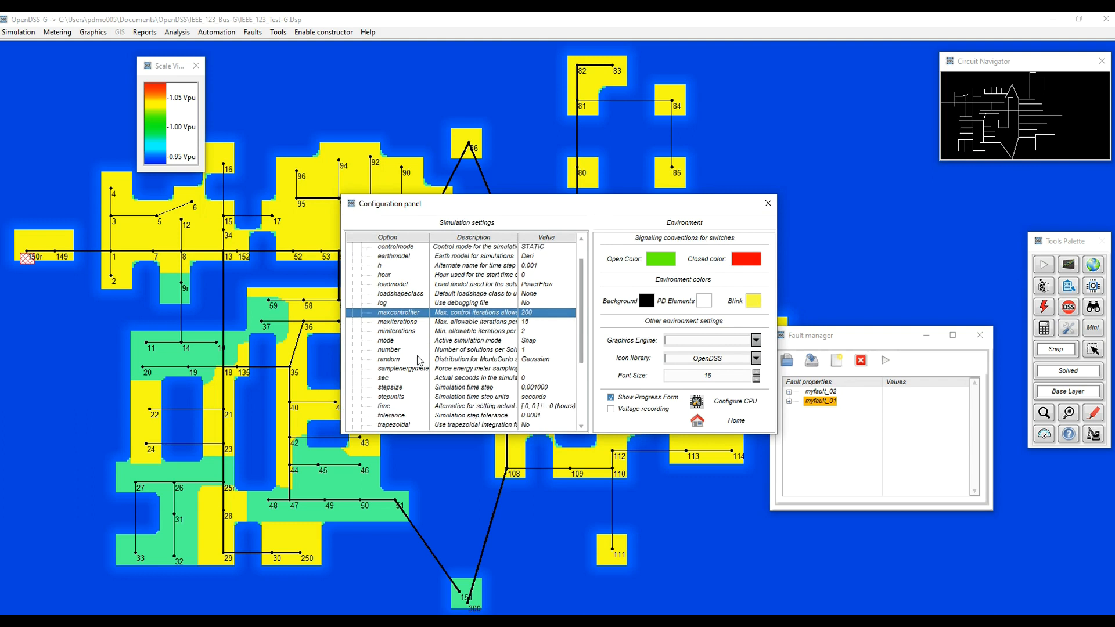
{"action": "double_click", "coordinate": [441, 341]}
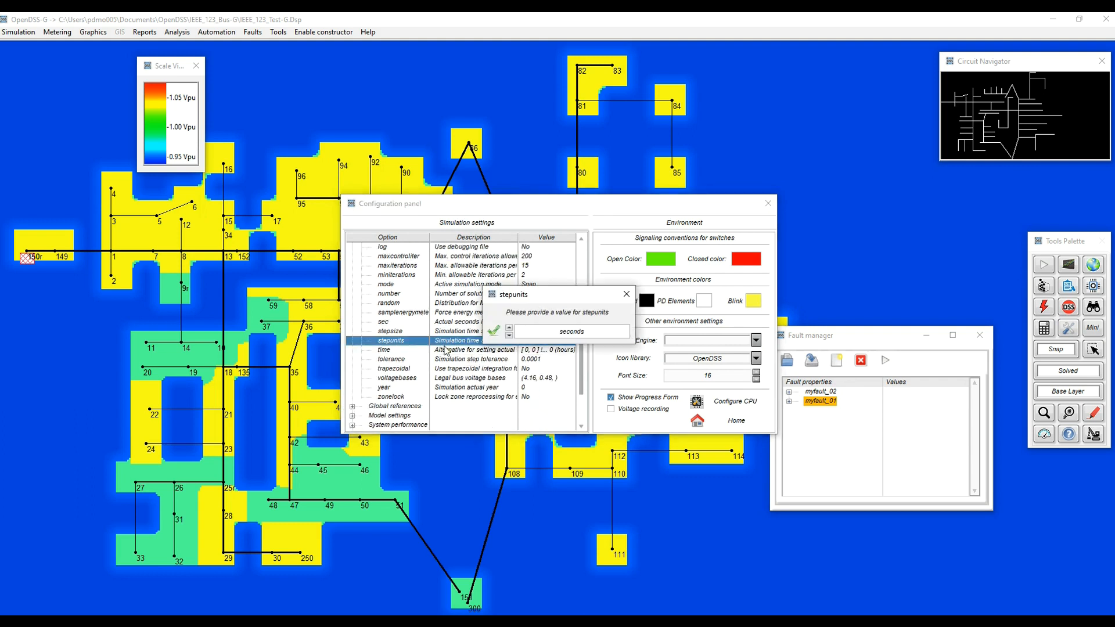
{"action": "left_click", "coordinate": [626, 295]}
{"action": "double_click", "coordinate": [460, 350]}
{"action": "left_click", "coordinate": [622, 266]}
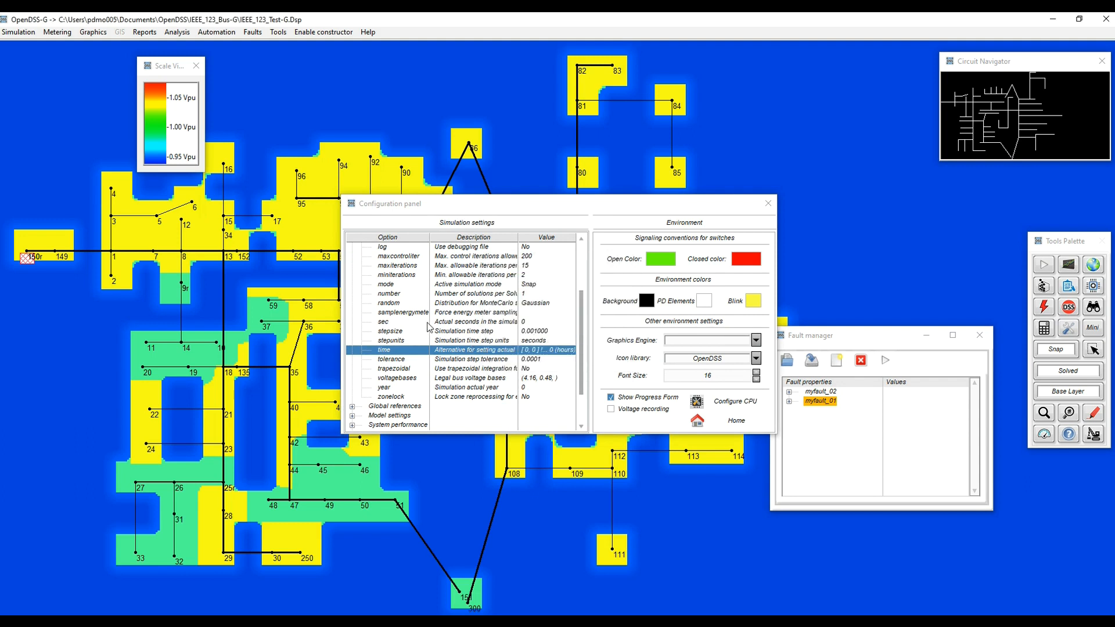
Set the active simulation mode to Time in the simulation settings.
{"action": "scroll", "coordinate": [428, 327], "scroll_direction": "up", "scroll_amount": 3}
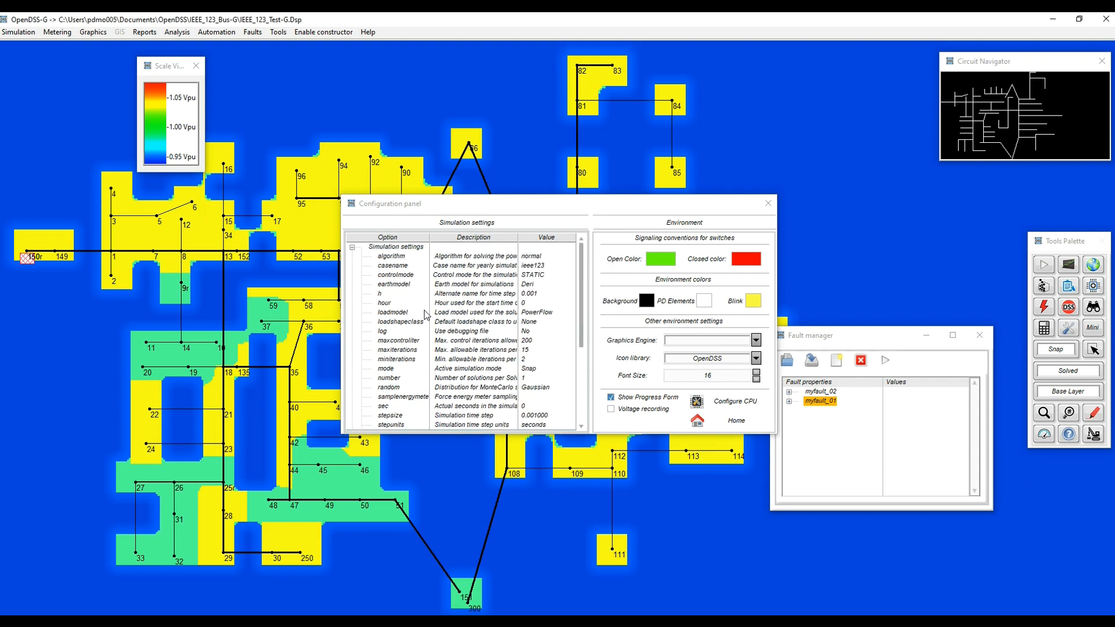
{"action": "double_click", "coordinate": [445, 369]}
{"action": "left_click", "coordinate": [546, 340]}
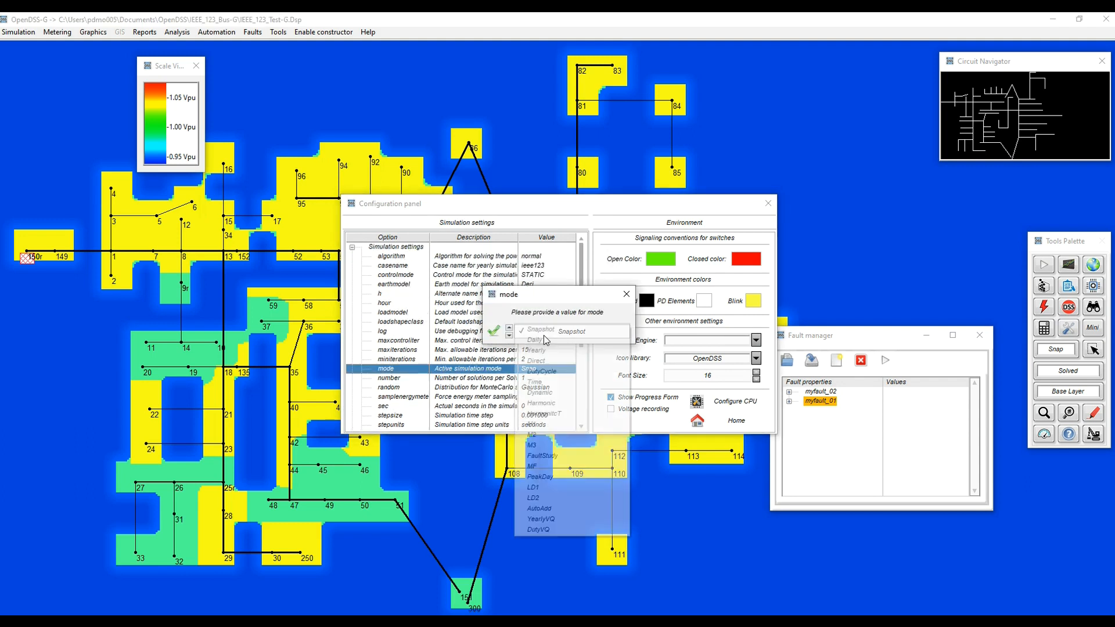
{"action": "left_click", "coordinate": [548, 383]}
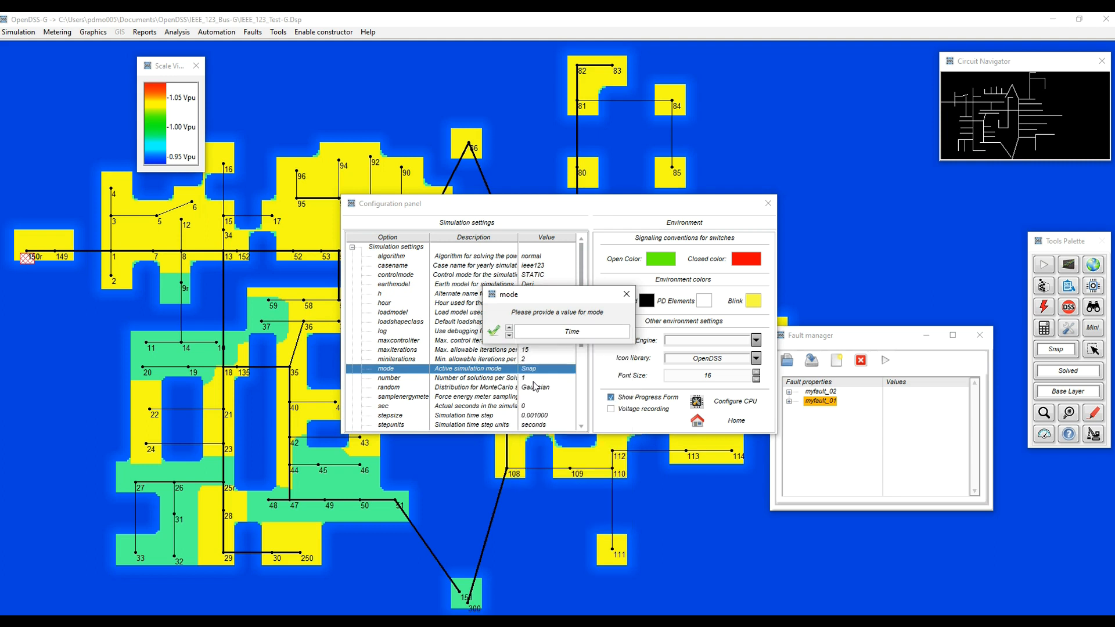
{"action": "left_click", "coordinate": [501, 334]}
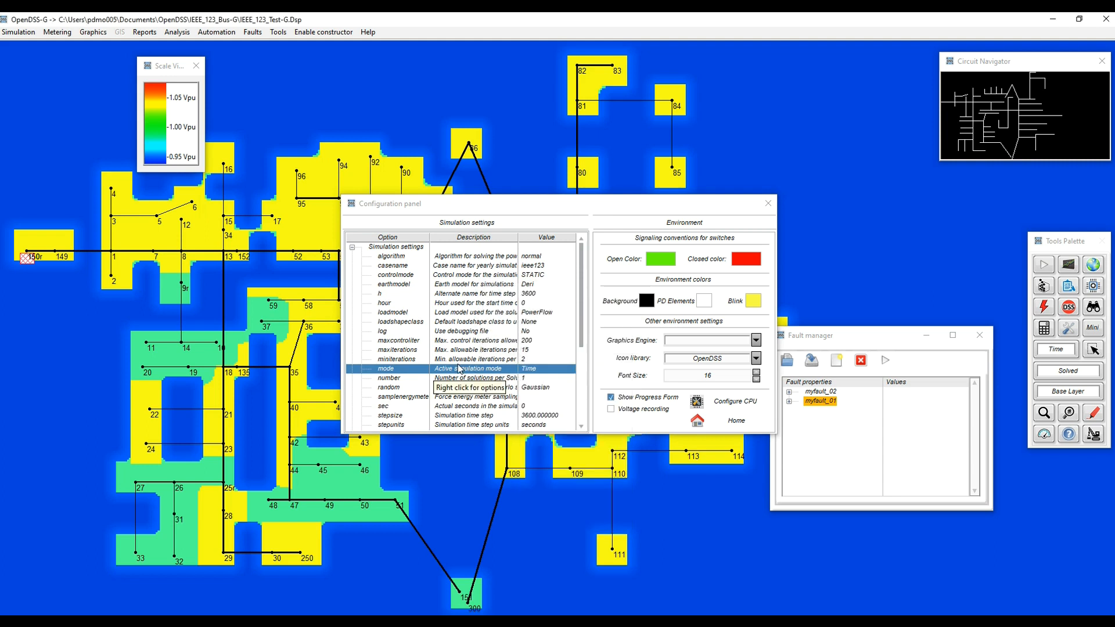
Set the simulation step size to 1 second and close the configuration settings.
{"action": "scroll", "coordinate": [470, 388], "scroll_direction": "down", "scroll_amount": 1}
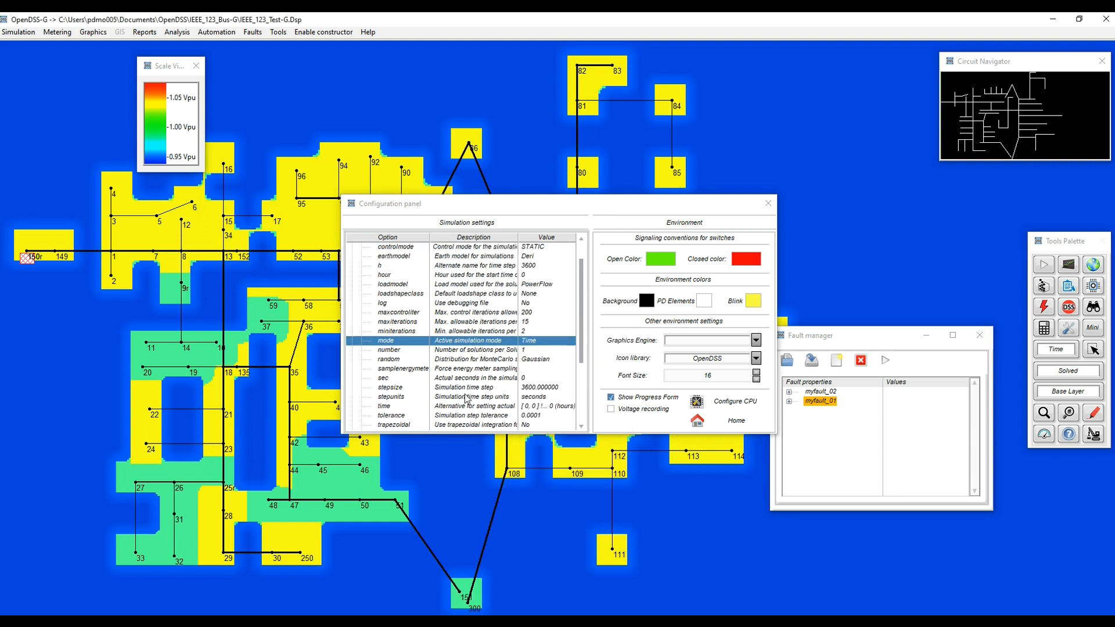
{"action": "double_click", "coordinate": [503, 388]}
{"action": "double_click", "coordinate": [580, 328]}
{"action": "type", "text": "1"}
{"action": "left_click", "coordinate": [493, 330]}
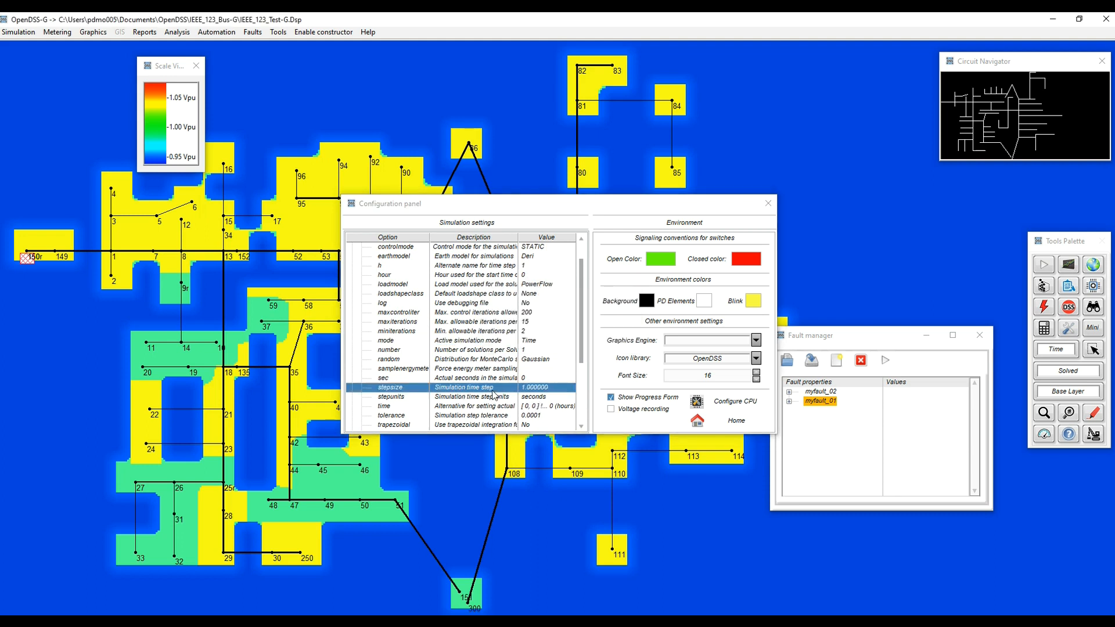
{"action": "scroll", "coordinate": [467, 347], "scroll_direction": "up", "scroll_amount": 1}
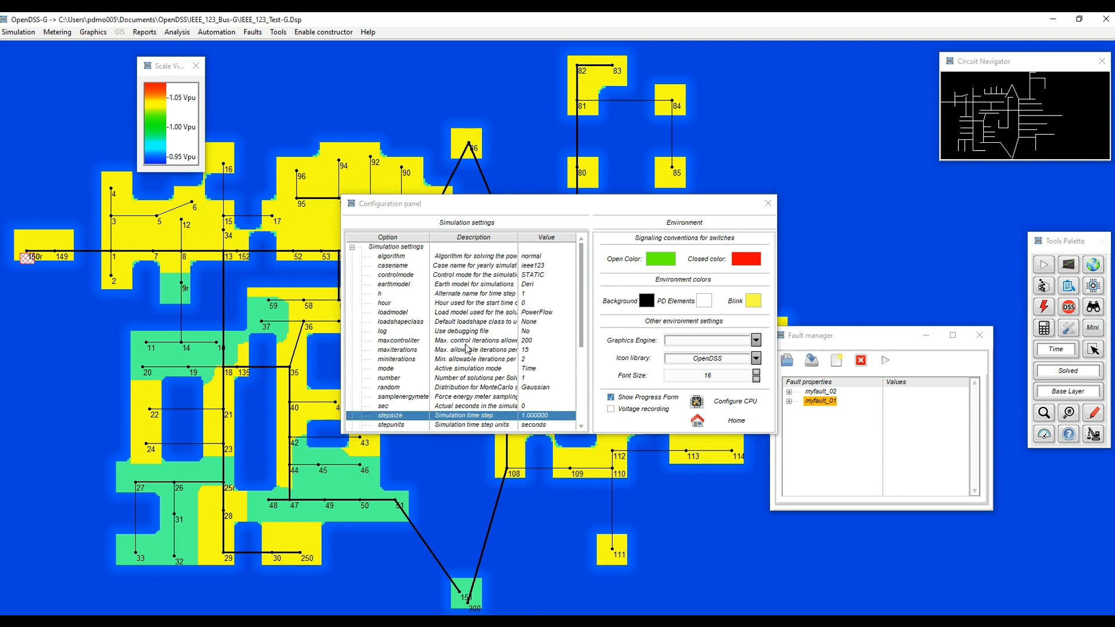
{"action": "left_click", "coordinate": [719, 426]}
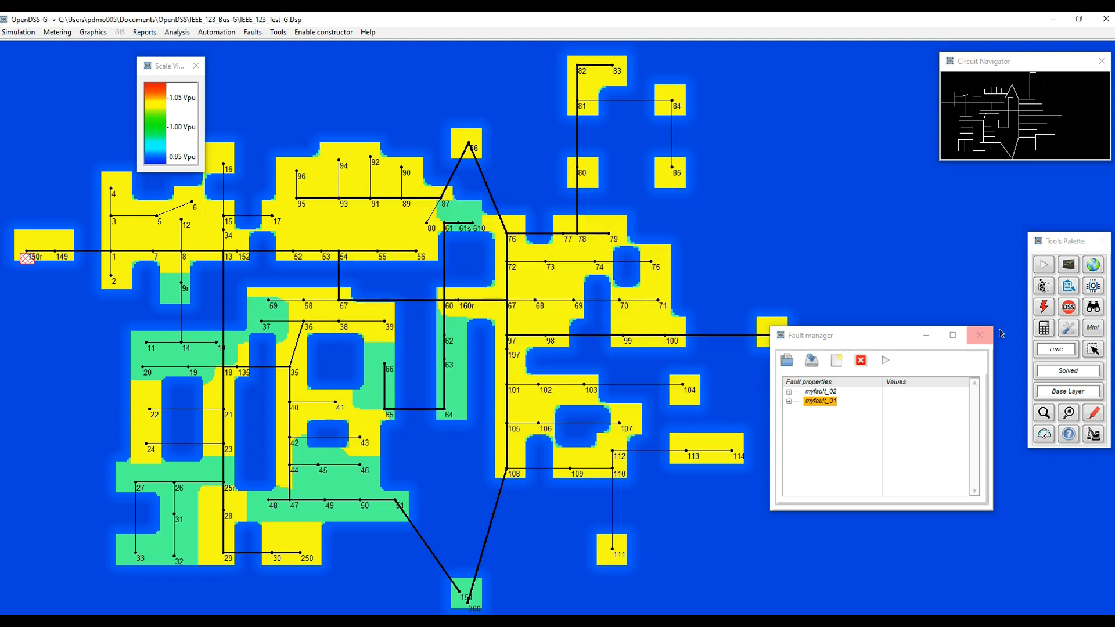
Start the automatic real-time simulation and arrange its control and simulation time windows clear of the circuit's center.
{"action": "left_click", "coordinate": [1091, 289]}
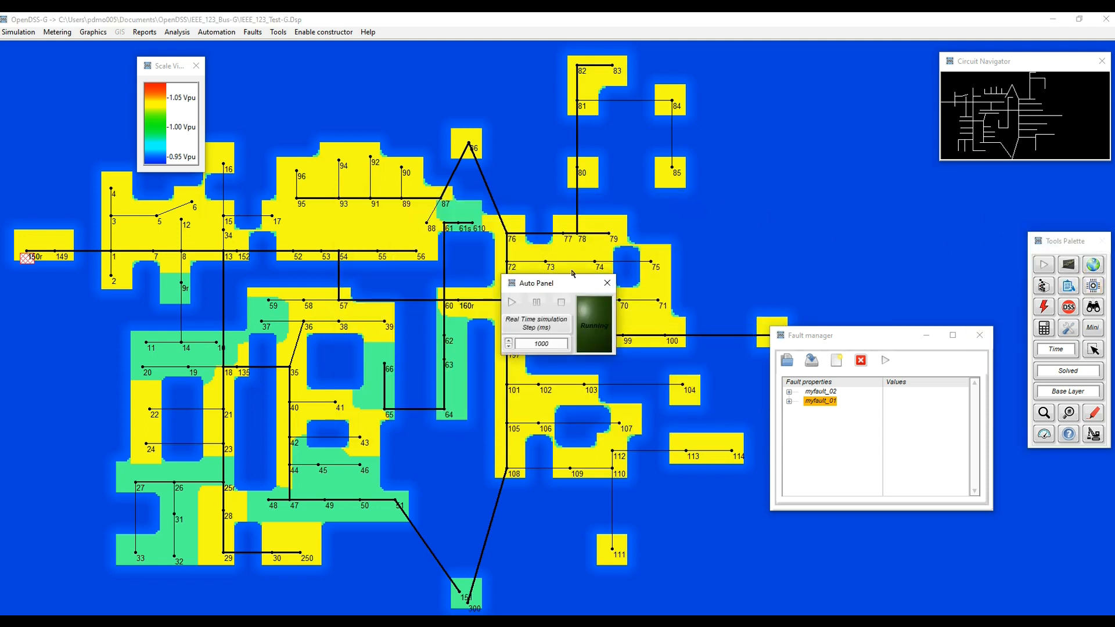
{"action": "left_click_drag", "start_coordinate": [557, 289], "coordinate": [862, 173]}
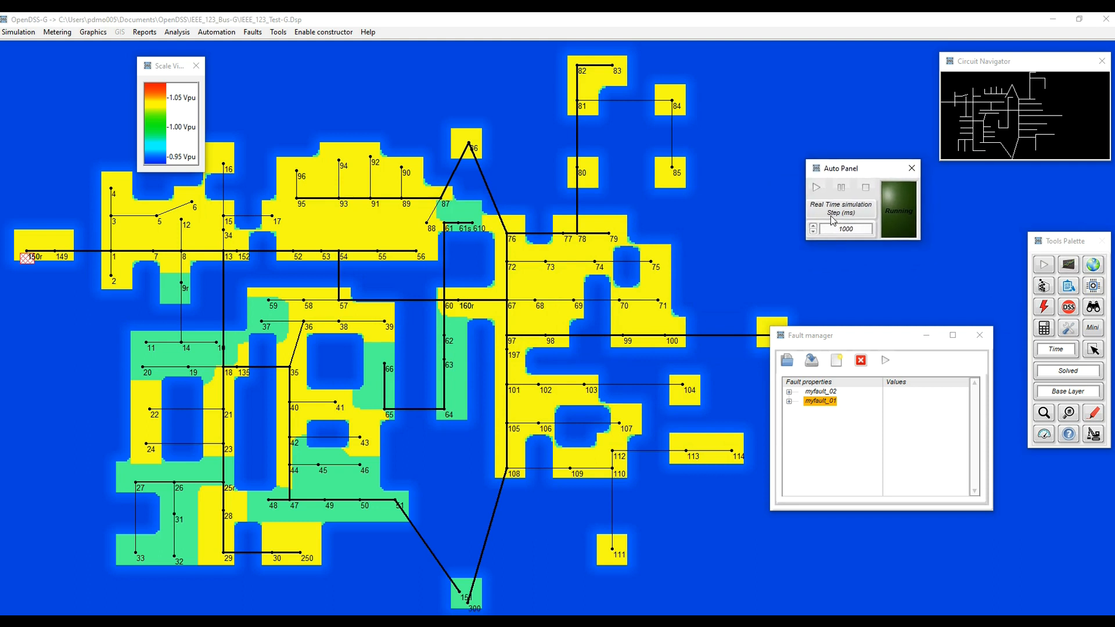
{"action": "left_click", "coordinate": [817, 187]}
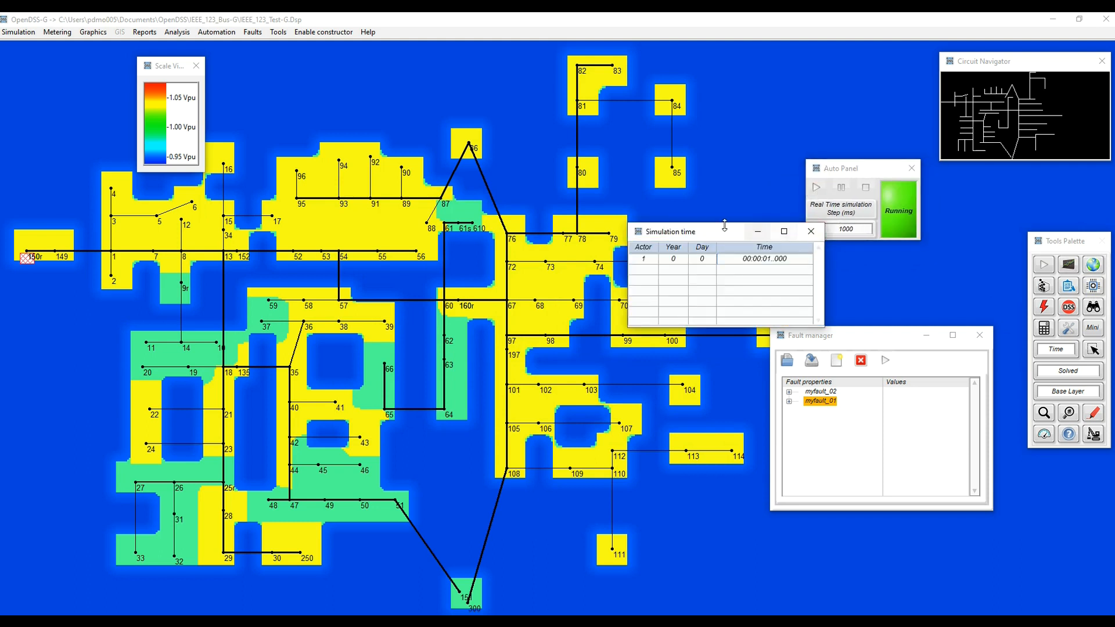
{"action": "left_click_drag", "start_coordinate": [722, 241], "coordinate": [689, 75]}
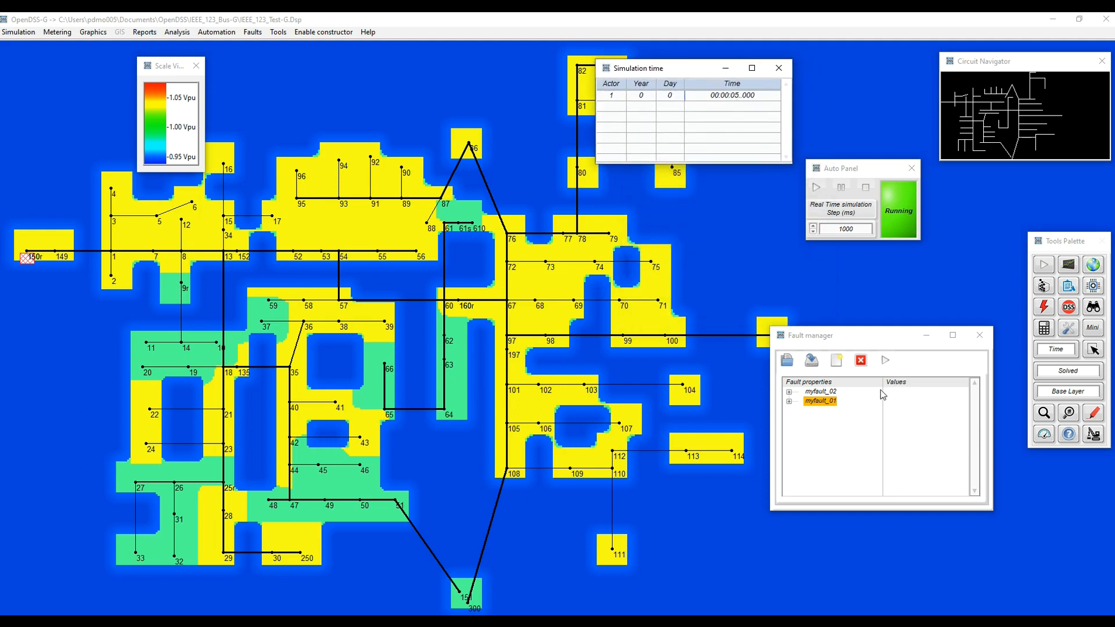
Apply myfault_01 to the circuit while the real-time simulation runs, and disable it again.
{"action": "right_click", "coordinate": [822, 406]}
{"action": "left_click", "coordinate": [812, 418]}
{"action": "left_click", "coordinate": [886, 362]}
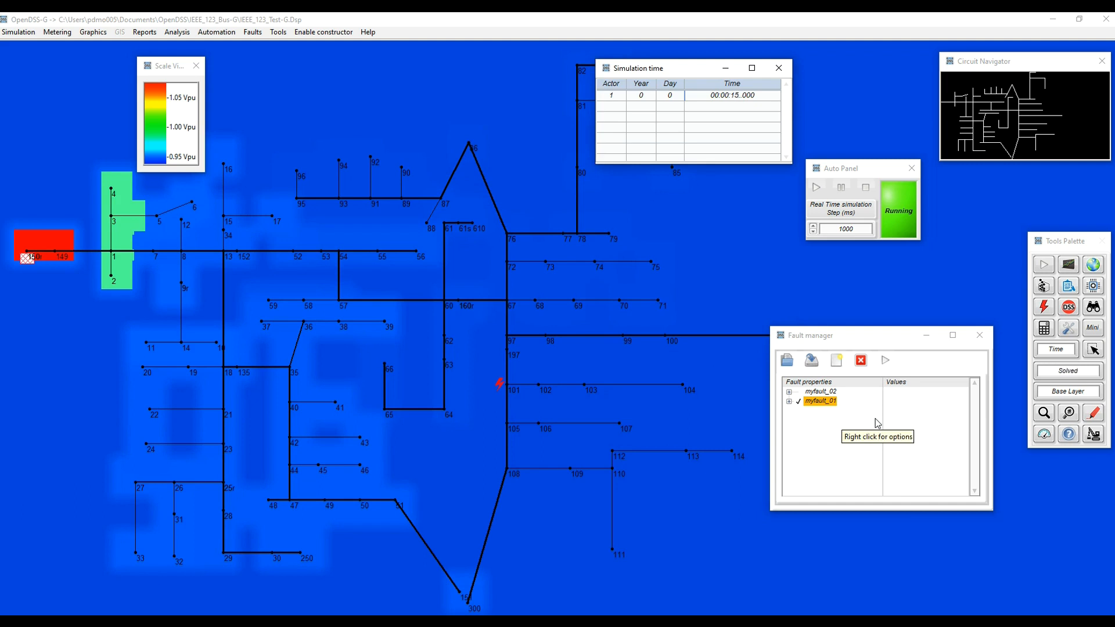
{"action": "left_click", "coordinate": [862, 362]}
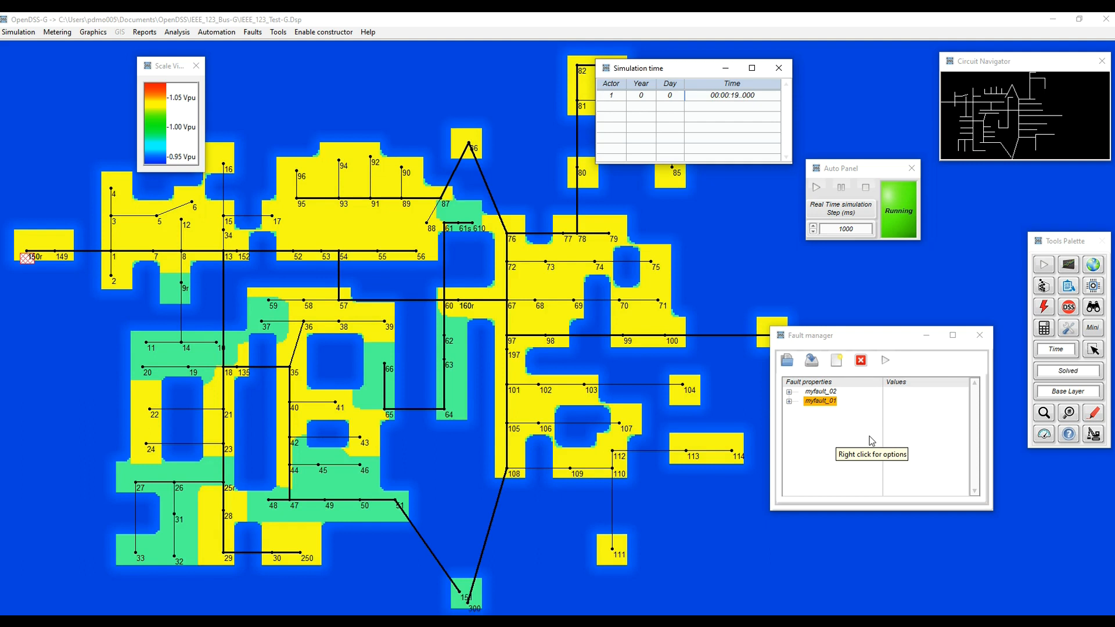
Halt the real-time simulation and change the control mode in the simulation settings.
{"action": "left_click", "coordinate": [848, 192]}
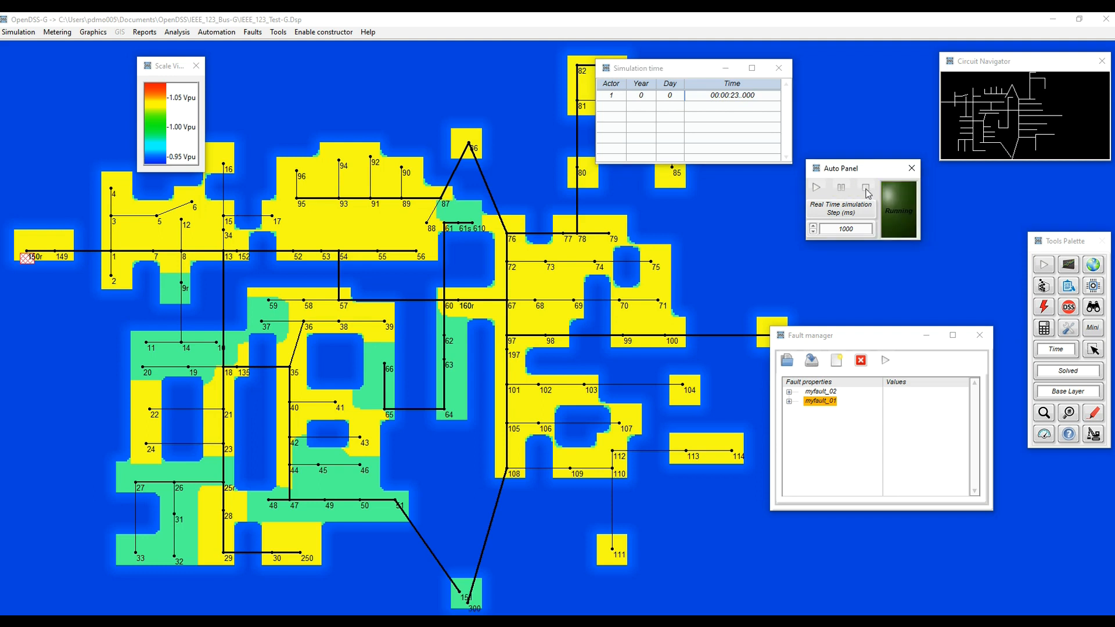
{"action": "left_click", "coordinate": [1069, 328]}
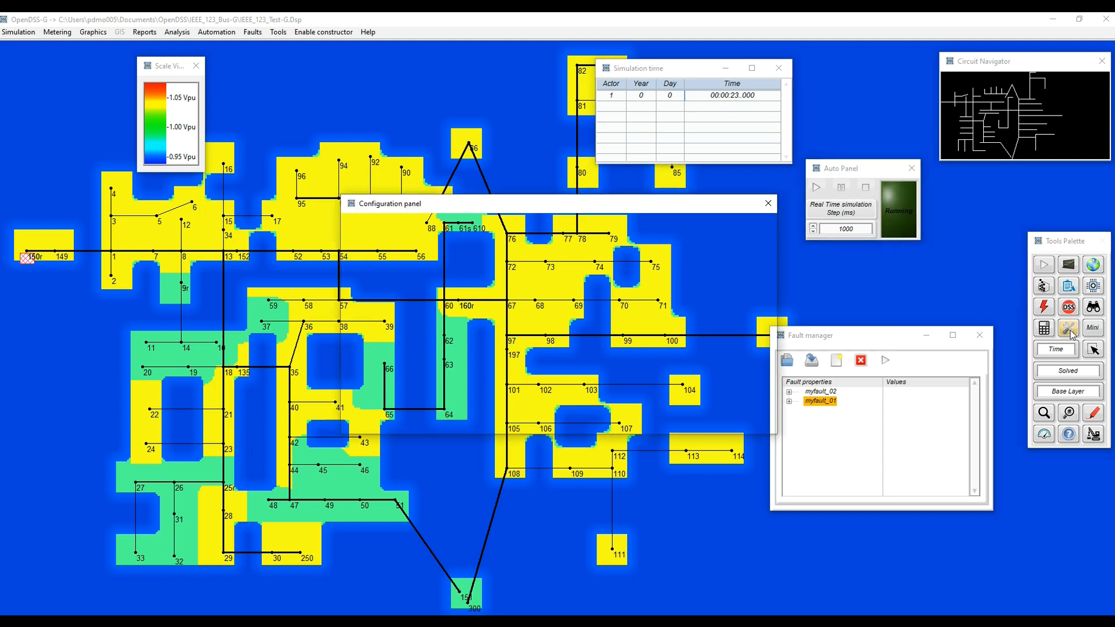
{"action": "left_click", "coordinate": [352, 248]}
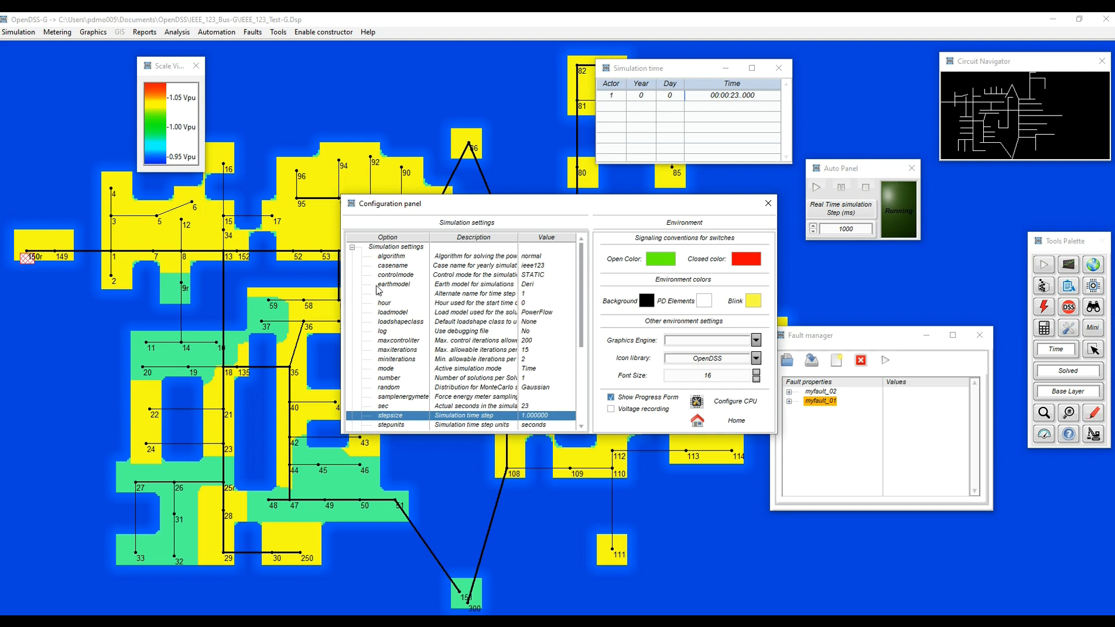
{"action": "double_click", "coordinate": [492, 277]}
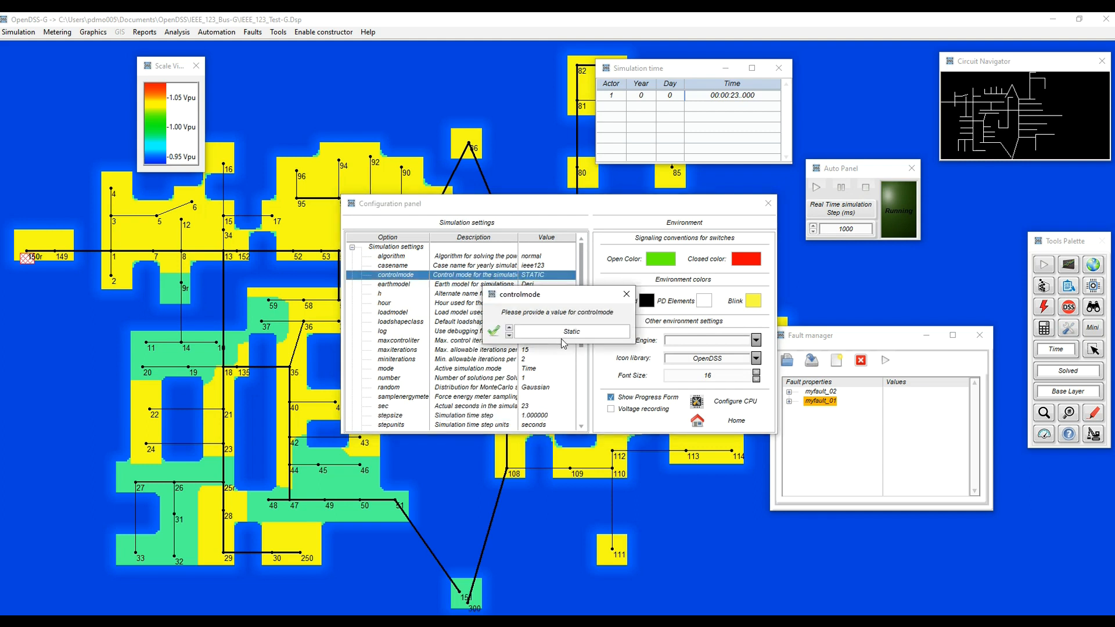
{"action": "left_click", "coordinate": [569, 340]}
{"action": "left_click", "coordinate": [558, 351]}
{"action": "left_click", "coordinate": [494, 331]}
{"action": "left_click", "coordinate": [732, 422]}
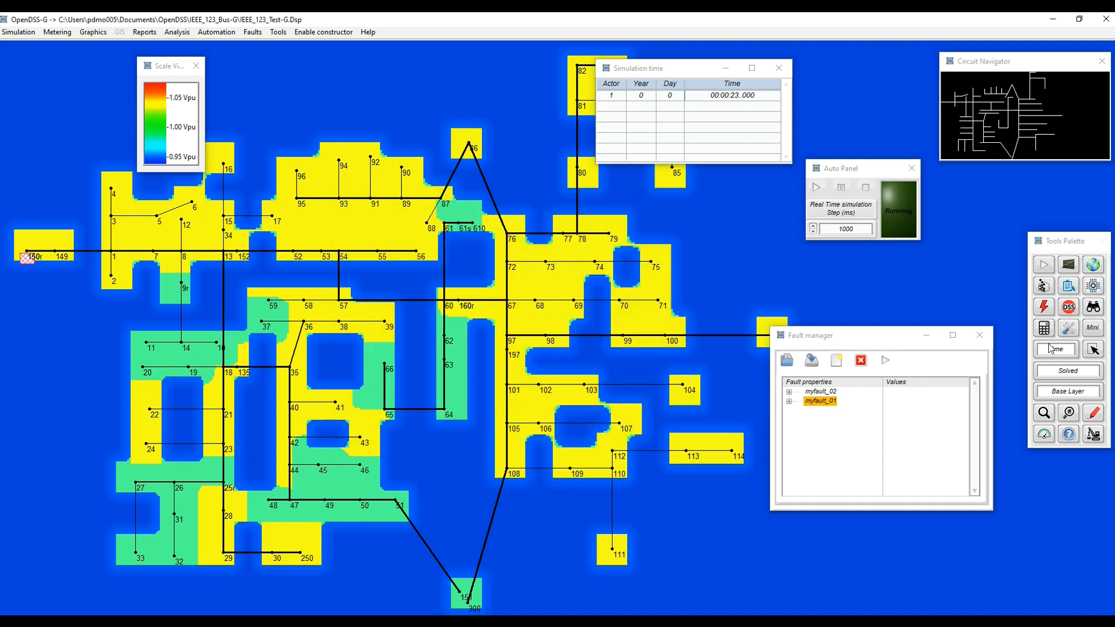
Restart the real-time simulation, and apply and disable myfault_01 under the changed control mode.
{"action": "left_click", "coordinate": [817, 189]}
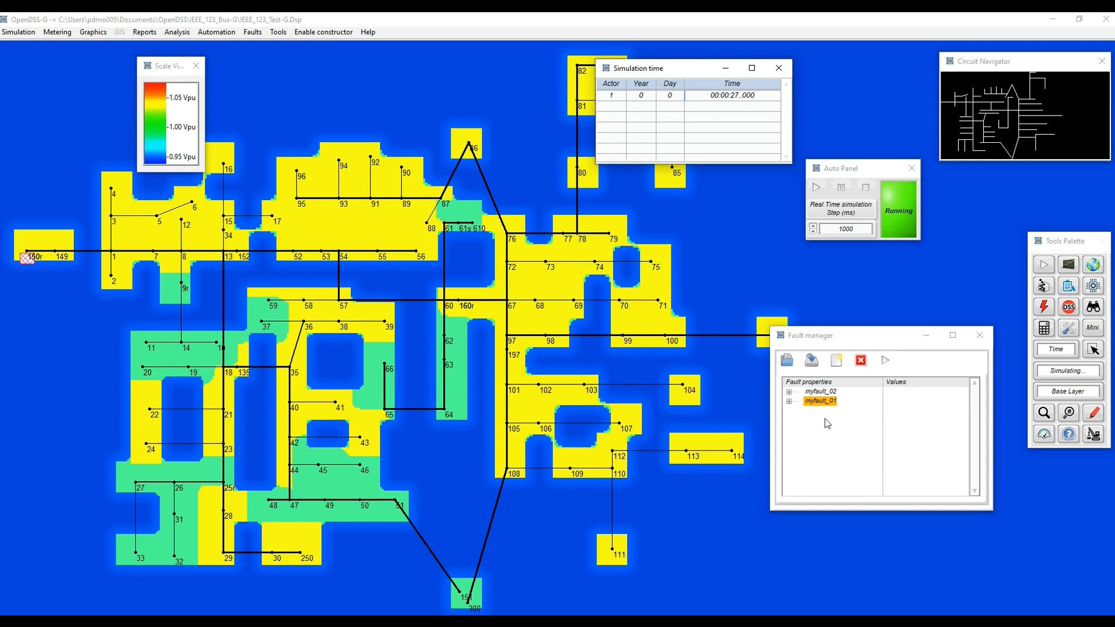
{"action": "left_click", "coordinate": [884, 361]}
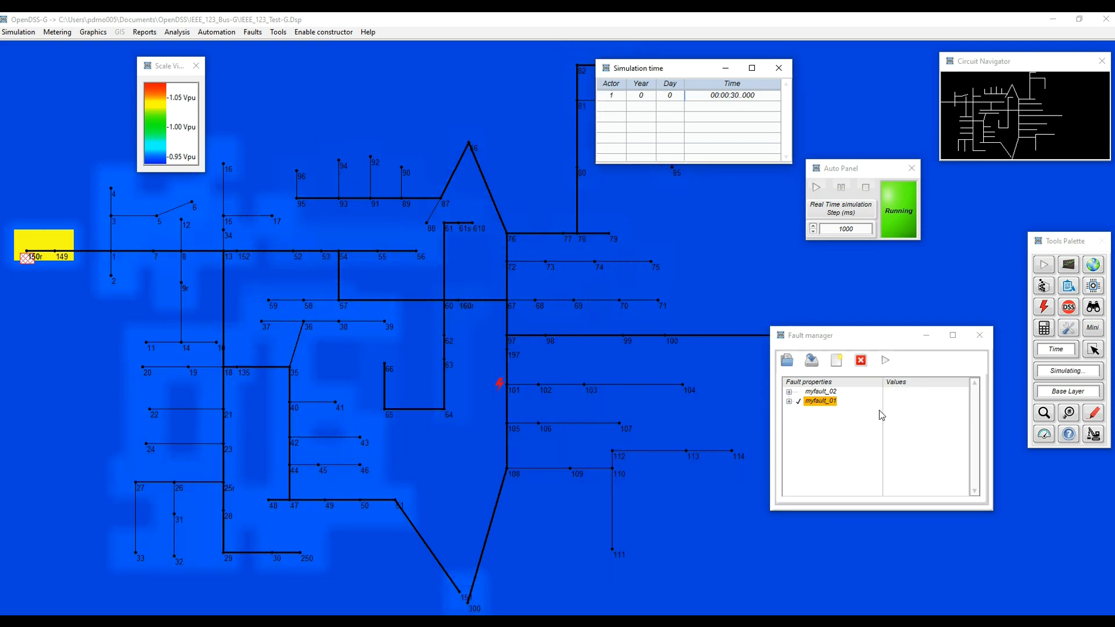
{"action": "left_click", "coordinate": [862, 361]}
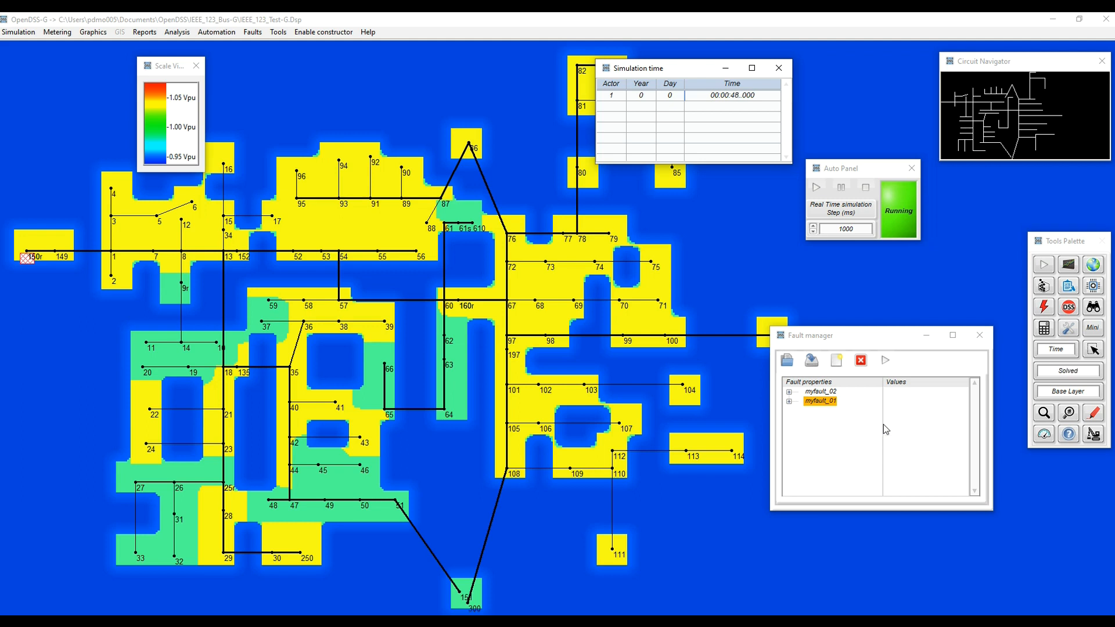
Create a new fault named myFault_03 while the simulation is running.
{"action": "right_click", "coordinate": [837, 427]}
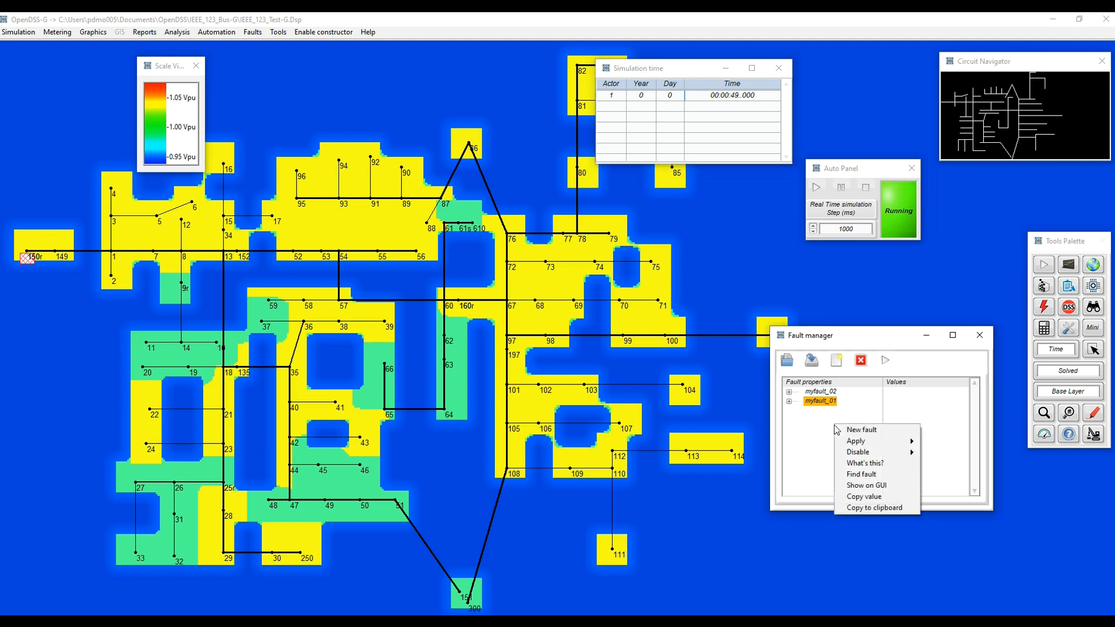
{"action": "left_click", "coordinate": [869, 431]}
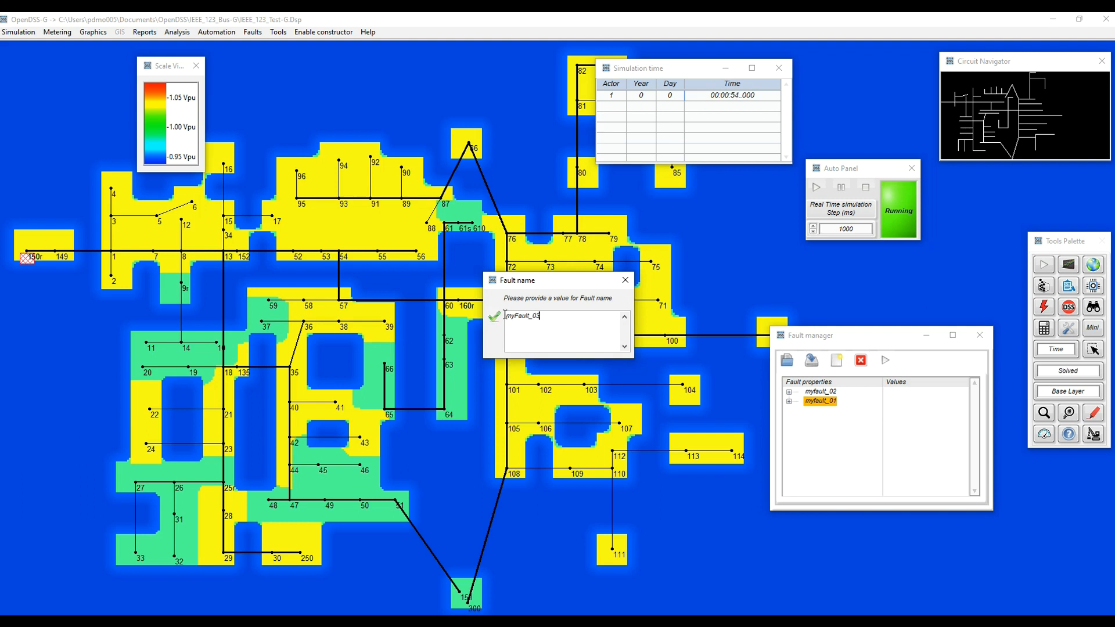
{"action": "left_click", "coordinate": [494, 317]}
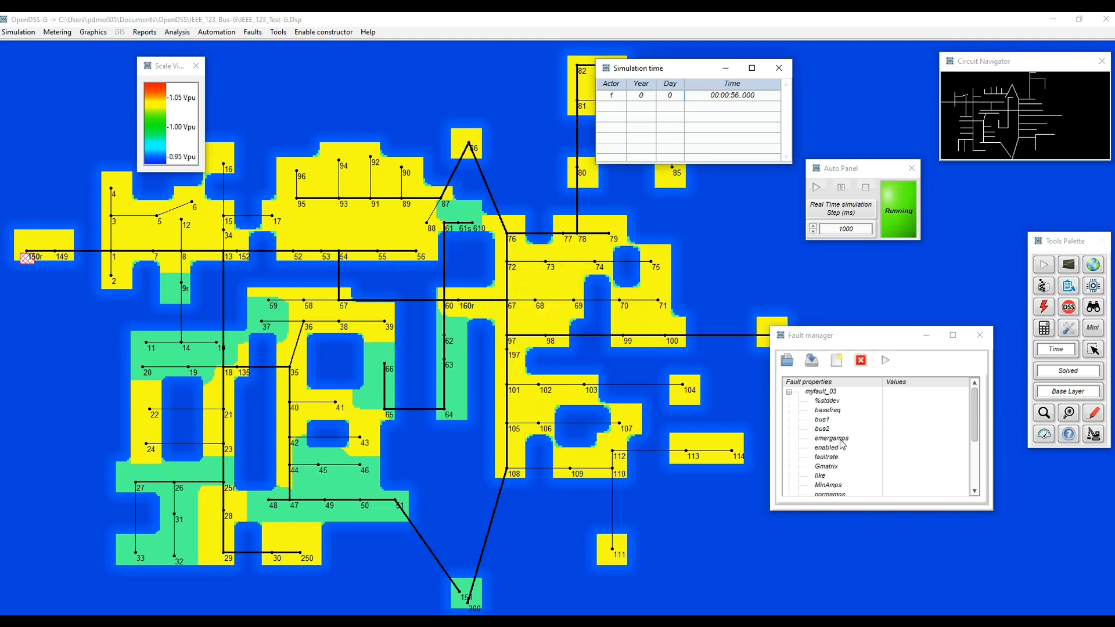
Pick bus 91 on the circuit as the location of myfault_03 and connect it phase to phase between 91.2 and 91.3.
{"action": "right_click", "coordinate": [823, 420]}
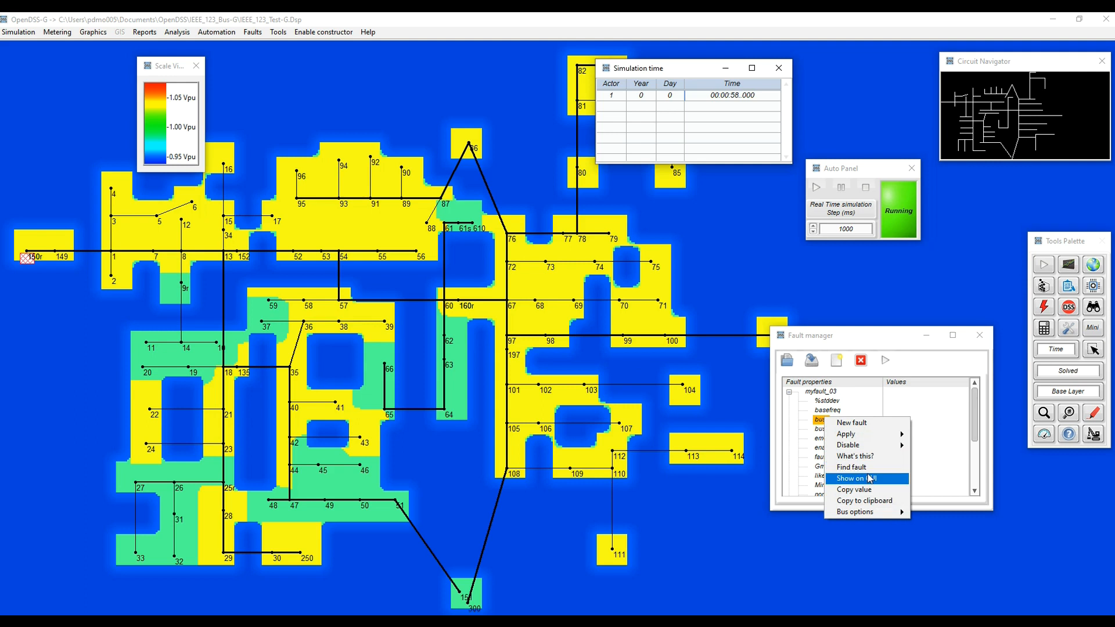
{"action": "mouse_move", "coordinate": [876, 509]}
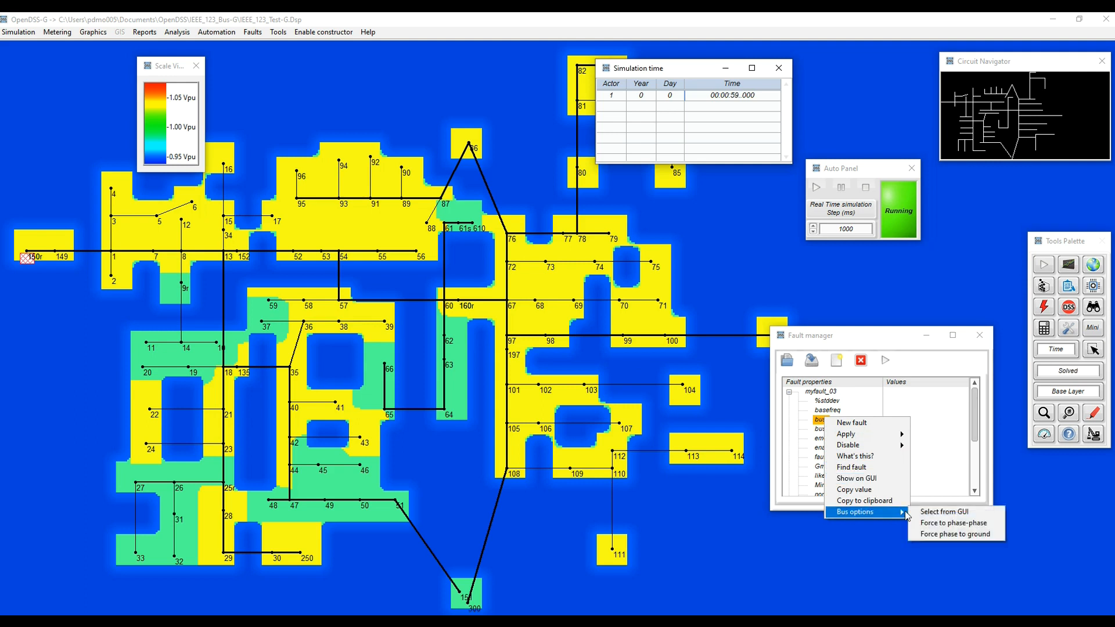
{"action": "left_click", "coordinate": [935, 514]}
{"action": "left_click", "coordinate": [552, 349]}
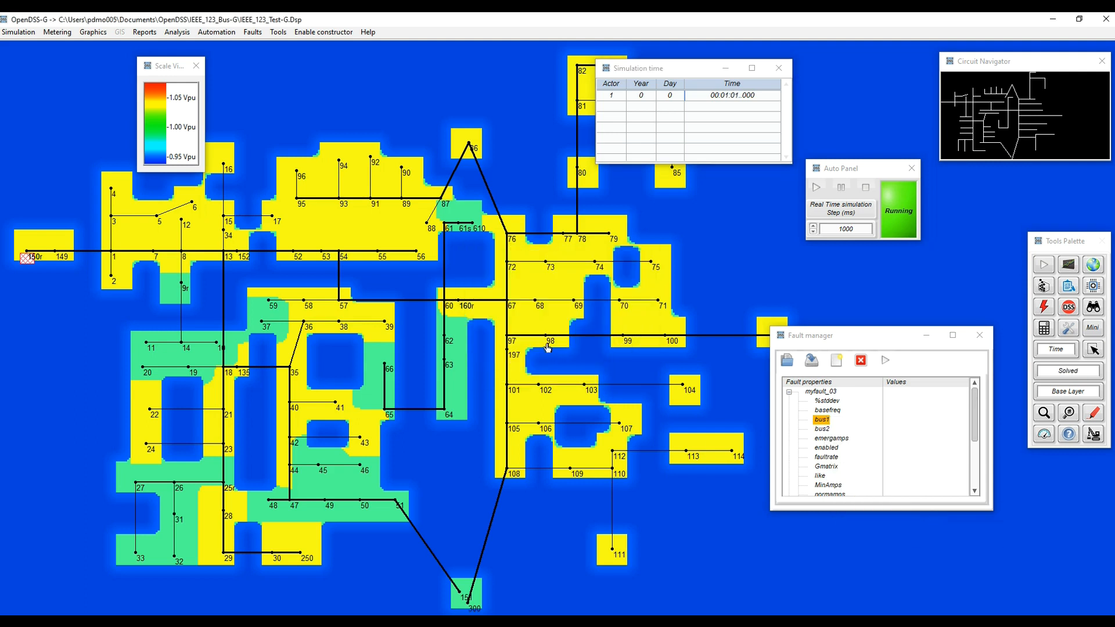
{"action": "left_click", "coordinate": [374, 198]}
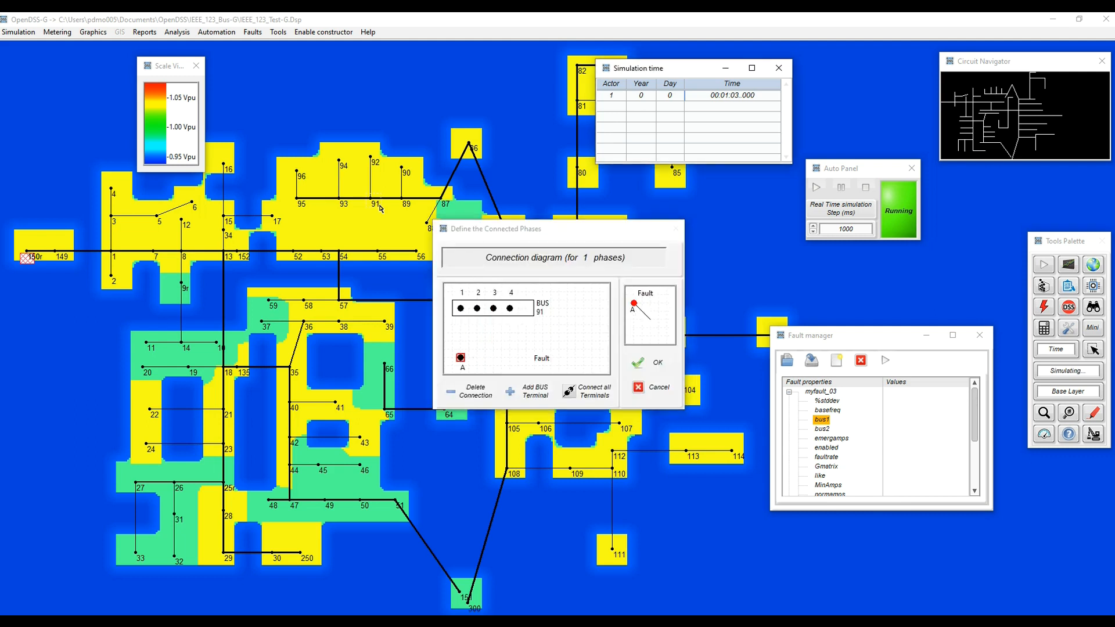
{"action": "left_click", "coordinate": [588, 396]}
{"action": "left_click", "coordinate": [640, 366]}
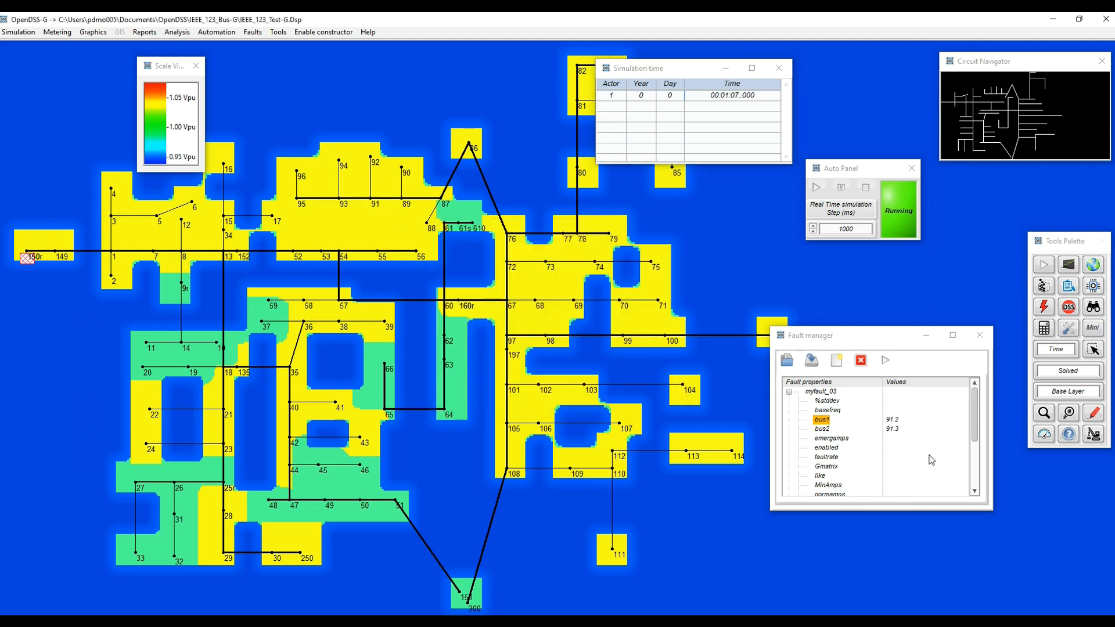
Set the number of phases of myfault_03 to 1.
{"action": "scroll", "coordinate": [859, 452], "scroll_direction": "down", "scroll_amount": 3}
{"action": "left_click", "coordinate": [824, 439]}
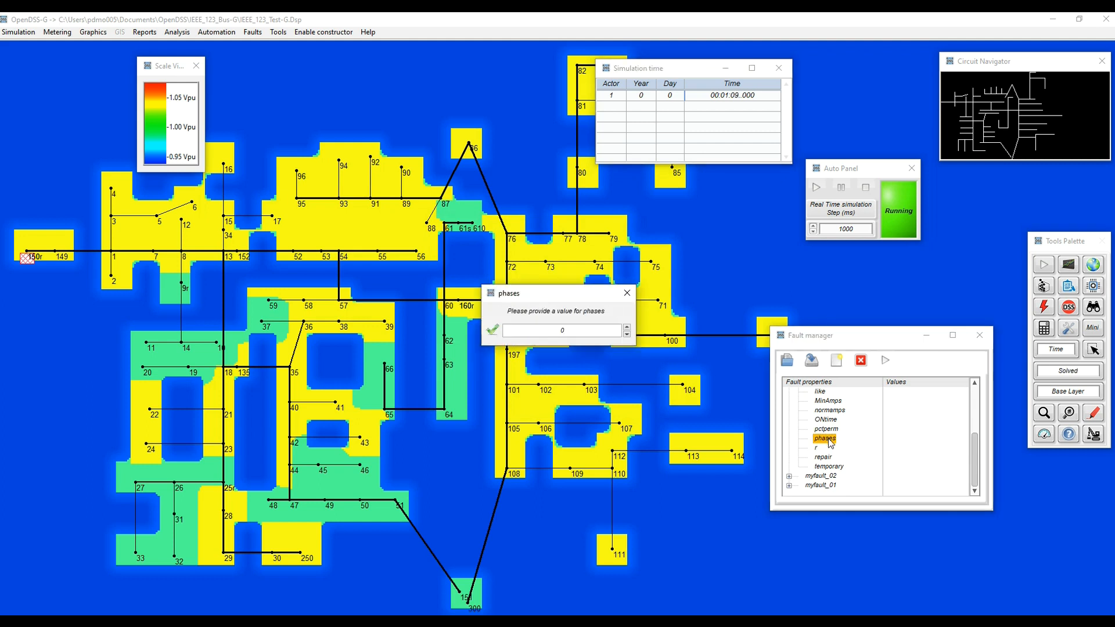
{"action": "type", "text": "1"}
{"action": "left_click", "coordinate": [494, 329]}
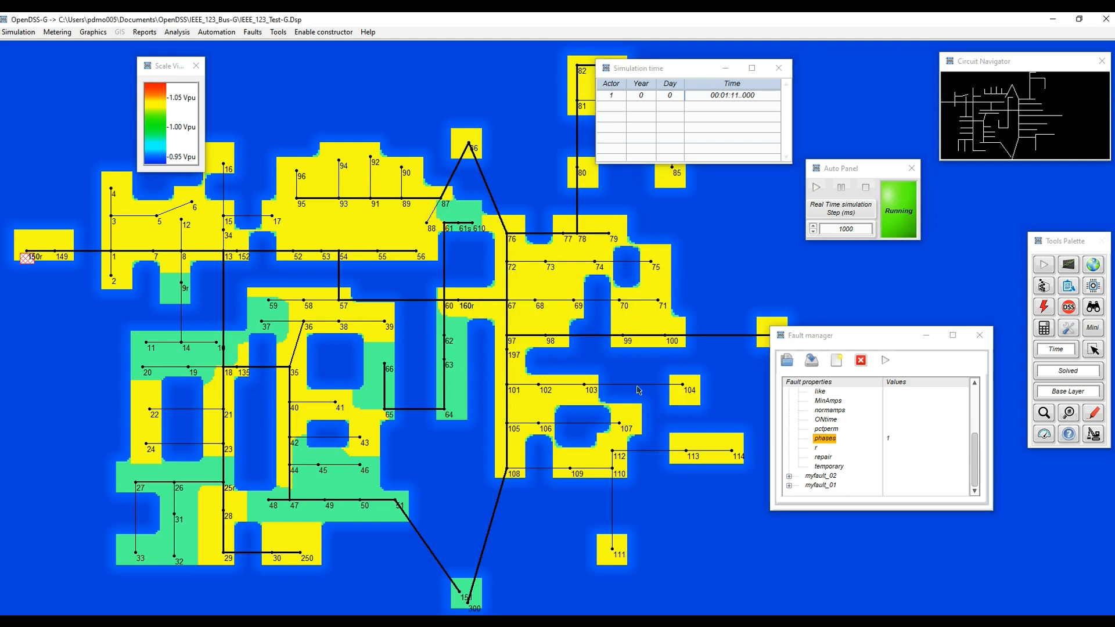
Collapse the properties of myfault_03, and apply and disable this fault in the running simulation.
{"action": "scroll", "coordinate": [877, 446], "scroll_direction": "up", "scroll_amount": 3}
{"action": "left_click", "coordinate": [788, 392]}
{"action": "left_click", "coordinate": [820, 392]}
{"action": "left_click", "coordinate": [884, 360]}
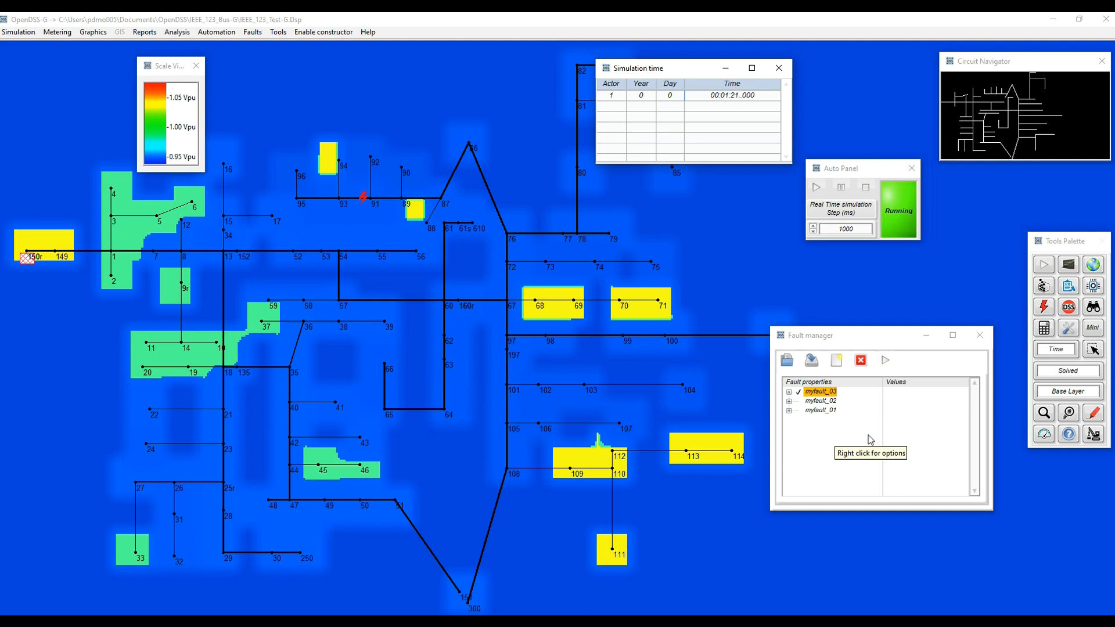
{"action": "left_click", "coordinate": [863, 365]}
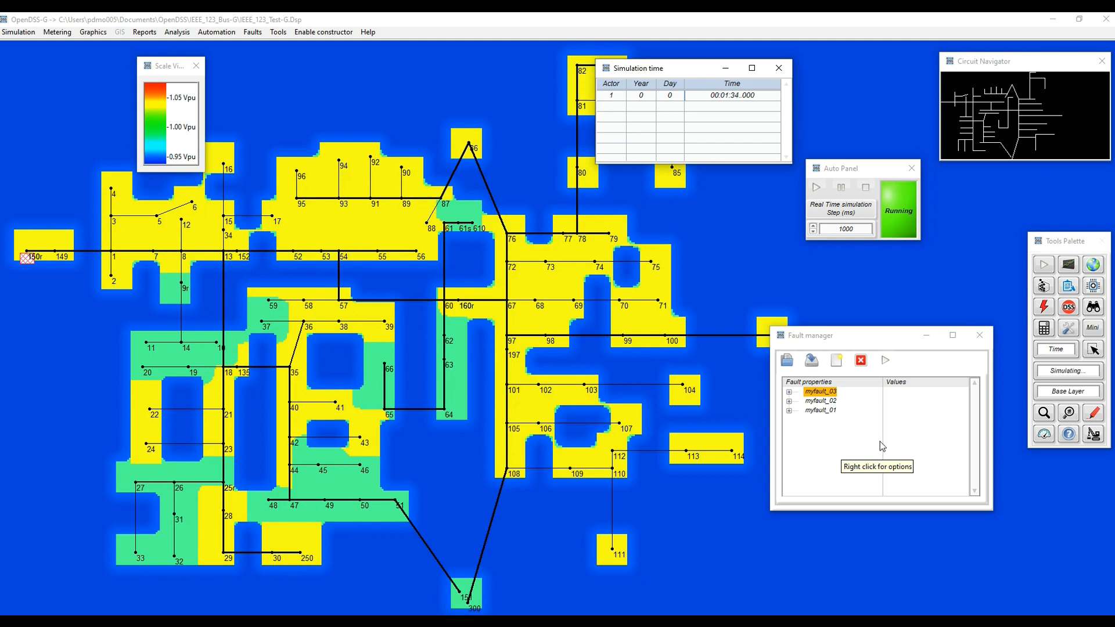
Apply all three faults at once in the running simulation, and disable all of them again.
{"action": "right_click", "coordinate": [833, 441]}
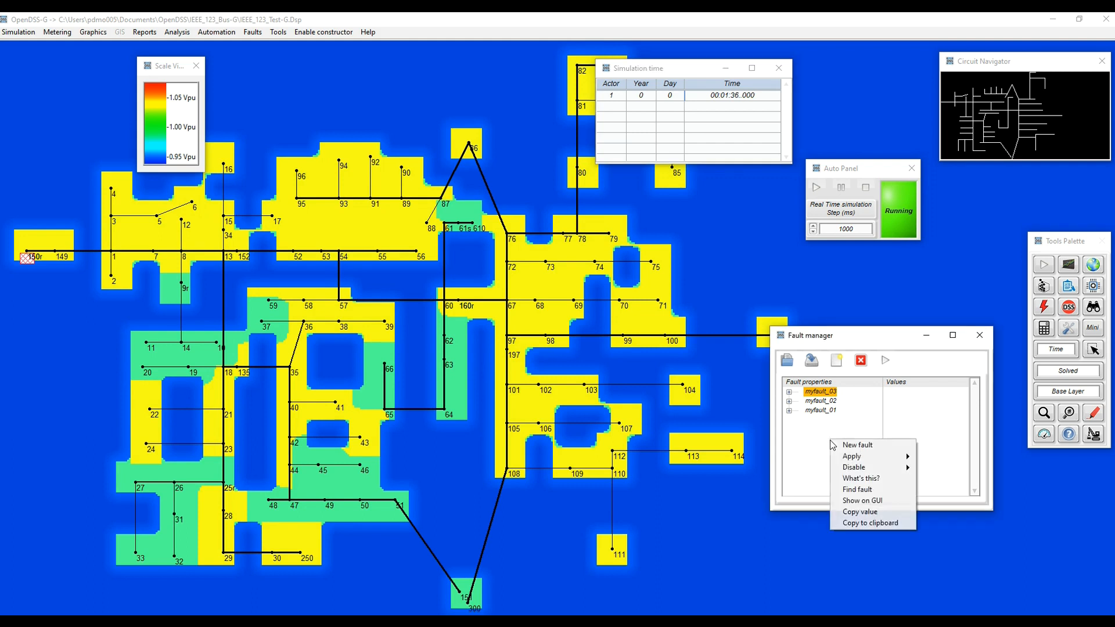
{"action": "mouse_move", "coordinate": [871, 463]}
{"action": "left_click", "coordinate": [932, 457]}
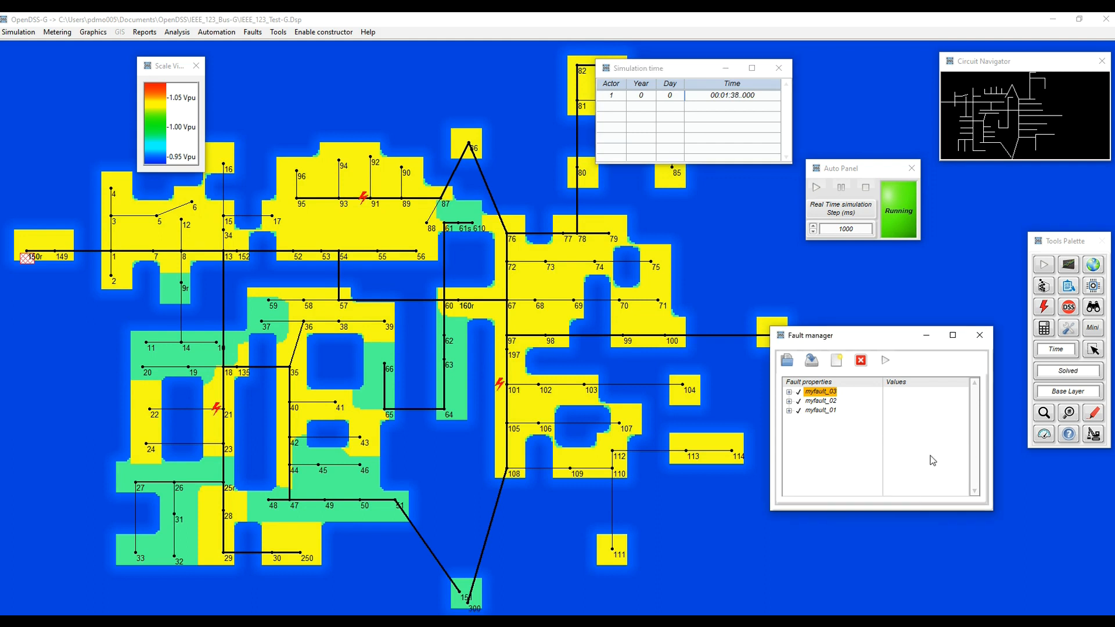
{"action": "right_click", "coordinate": [835, 440]}
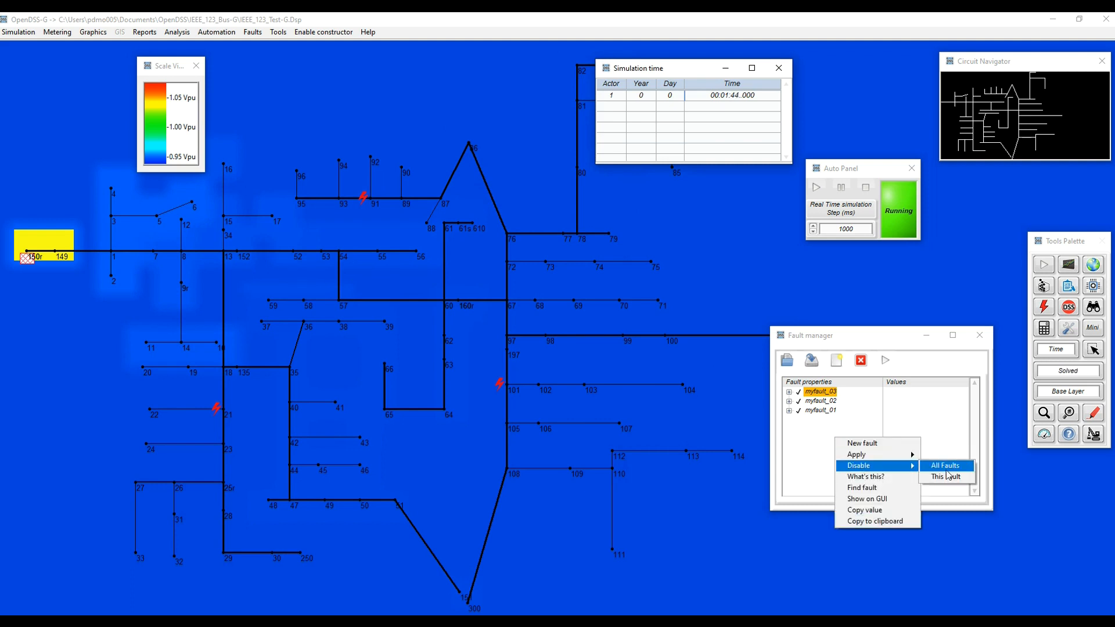
{"action": "left_click", "coordinate": [932, 466]}
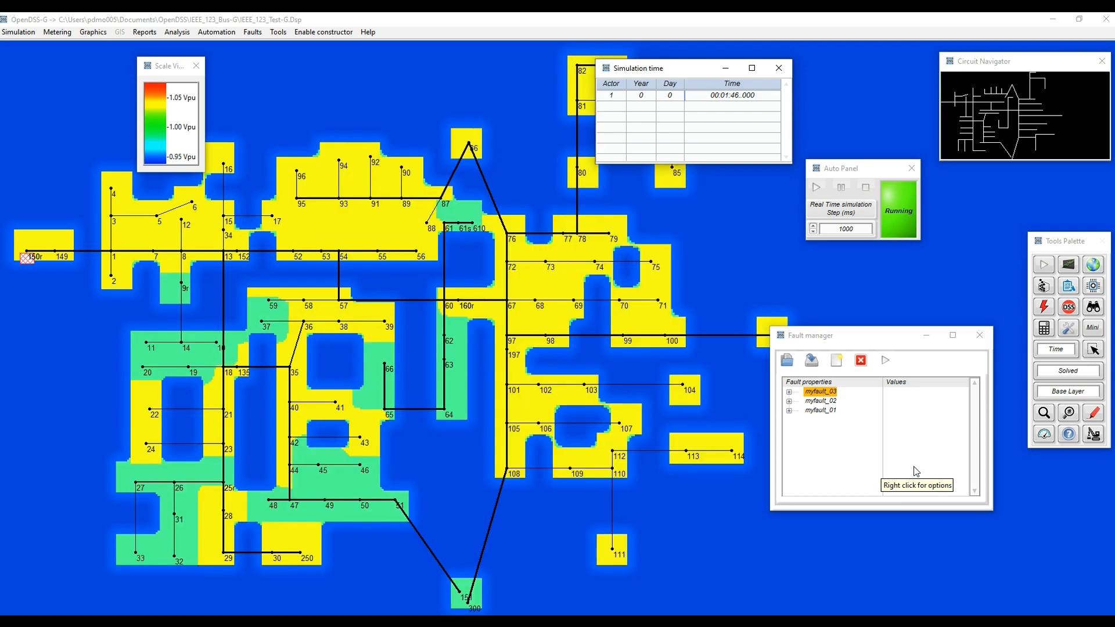